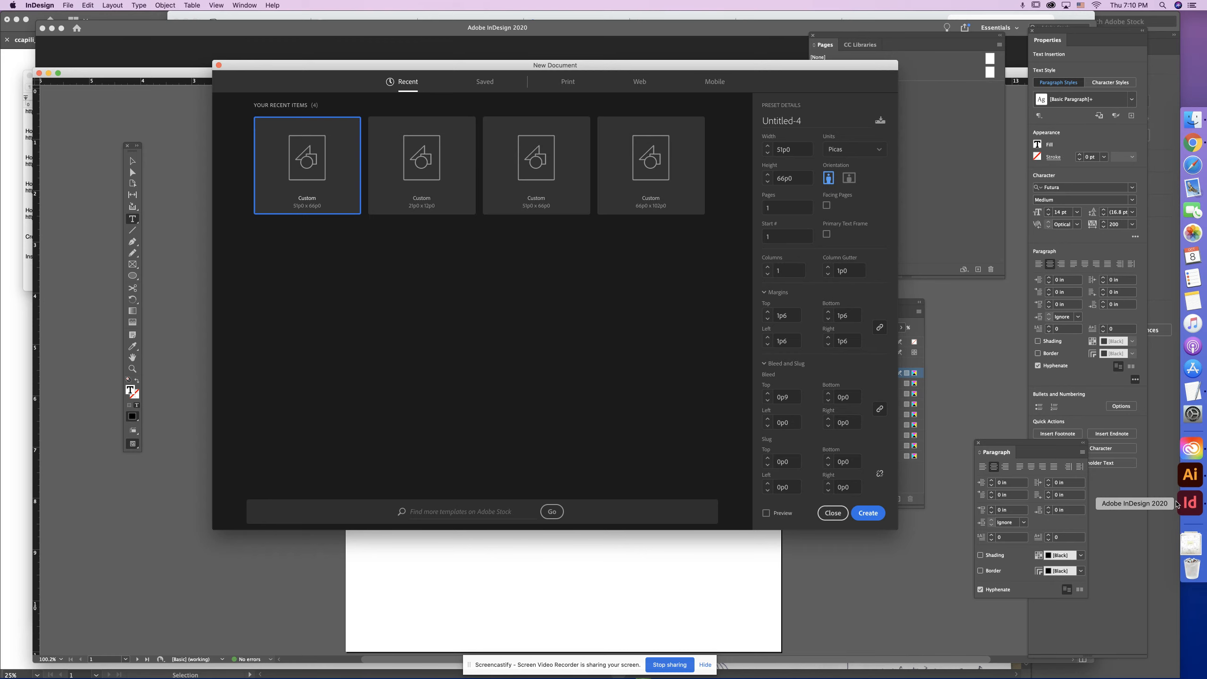
Create a Letter print document in inches, 8.5 by 11 in, with facing pages turned off.
left_click(561, 85)
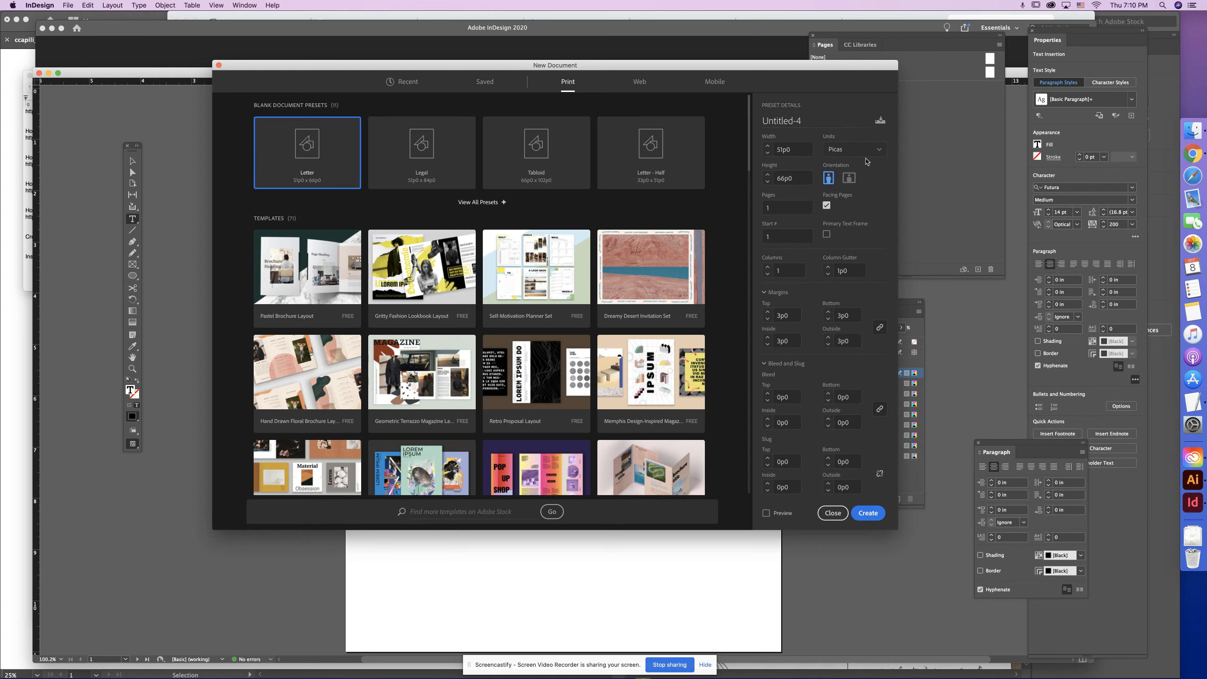
left_click(833, 152)
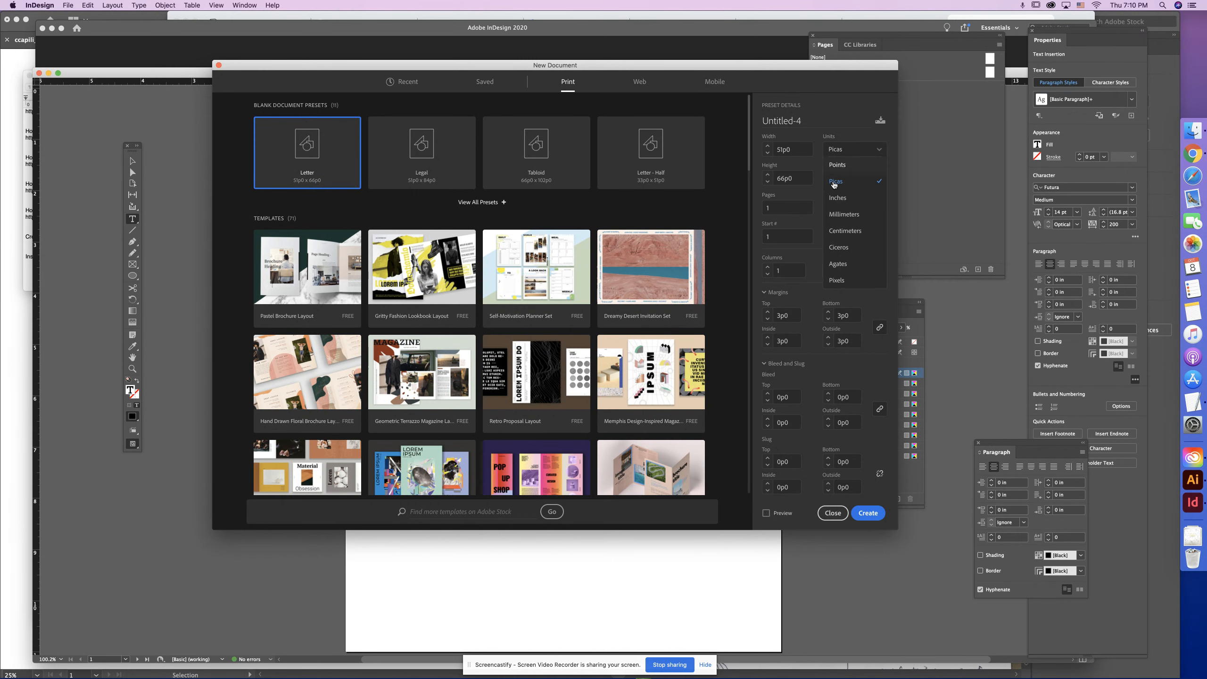
left_click(838, 205)
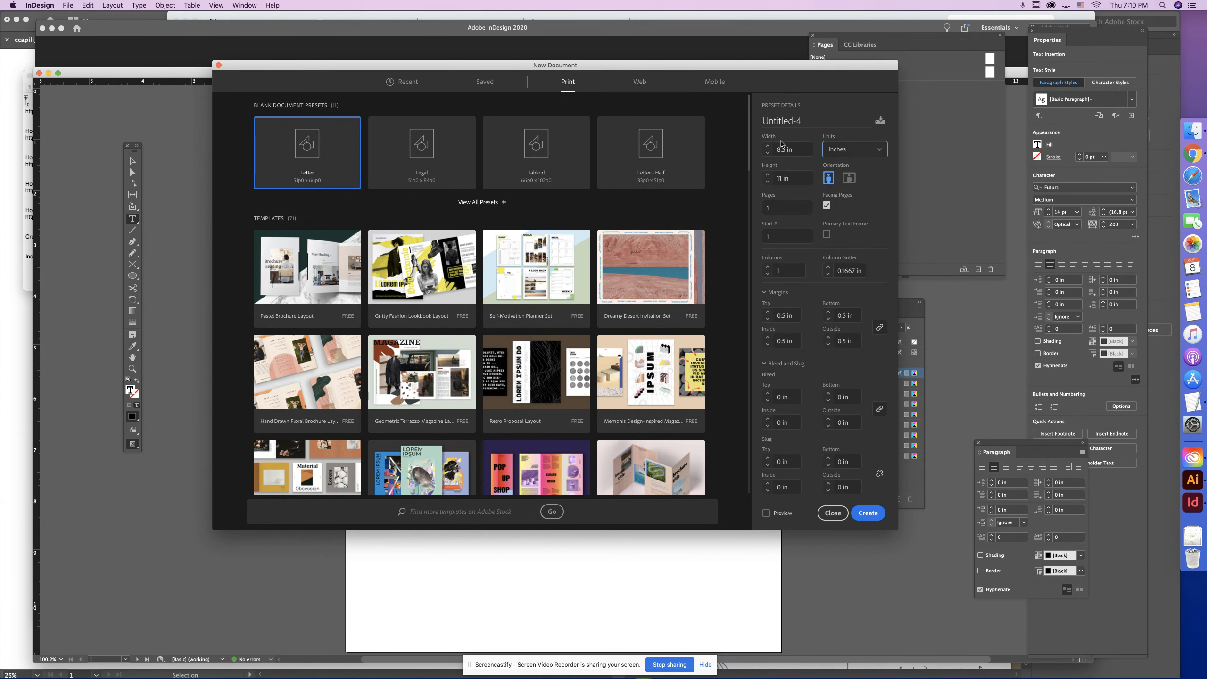
left_click(827, 206)
left_click_drag(794, 317, 770, 318)
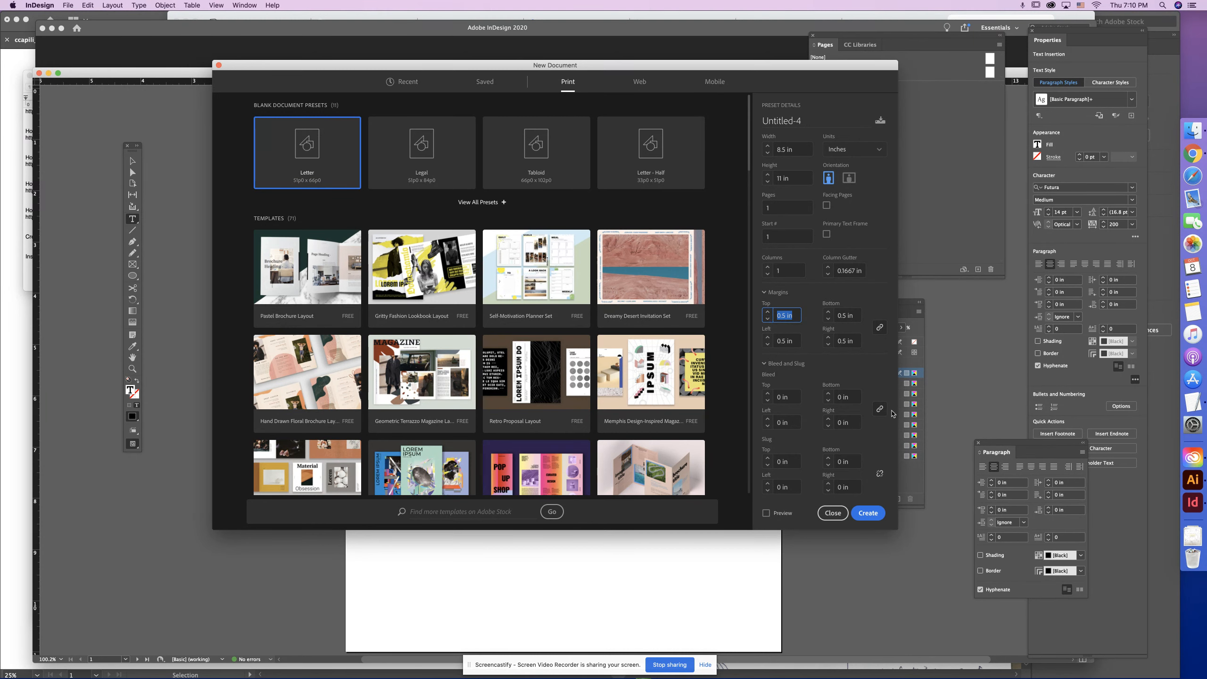
left_click(869, 518)
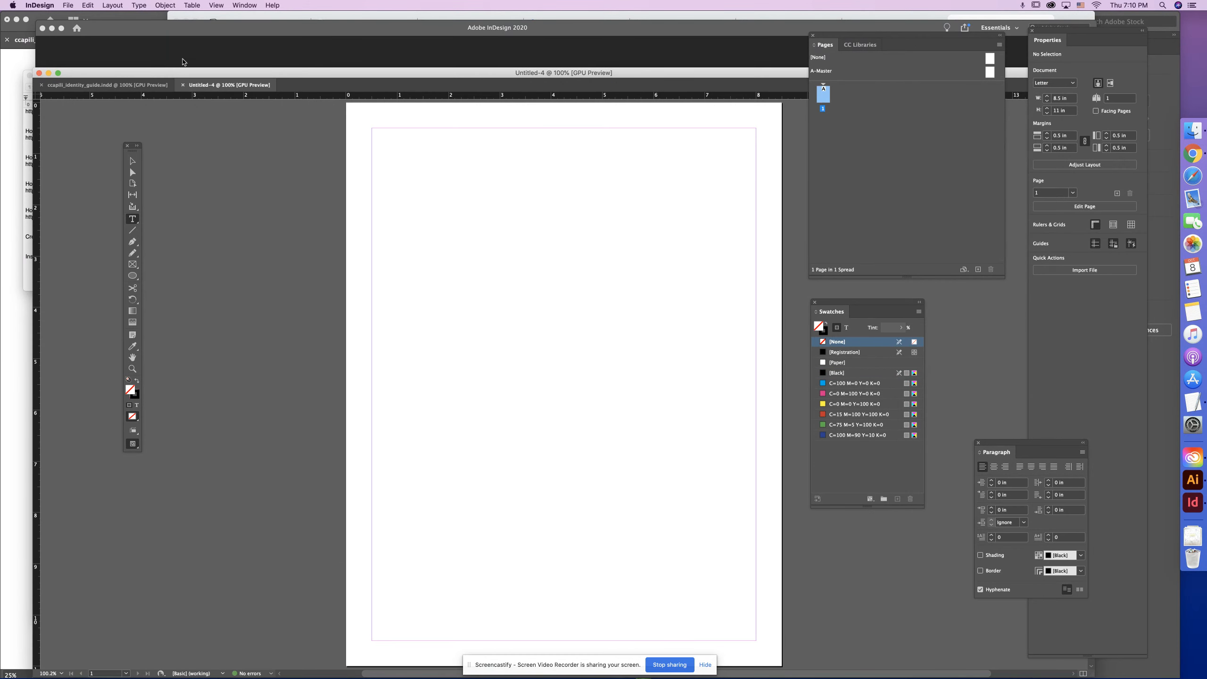
Save the new document to the Desktop as ccapili_identity_guideDEMO in InDesign 2020 format.
left_click_drag(182, 74, 170, 56)
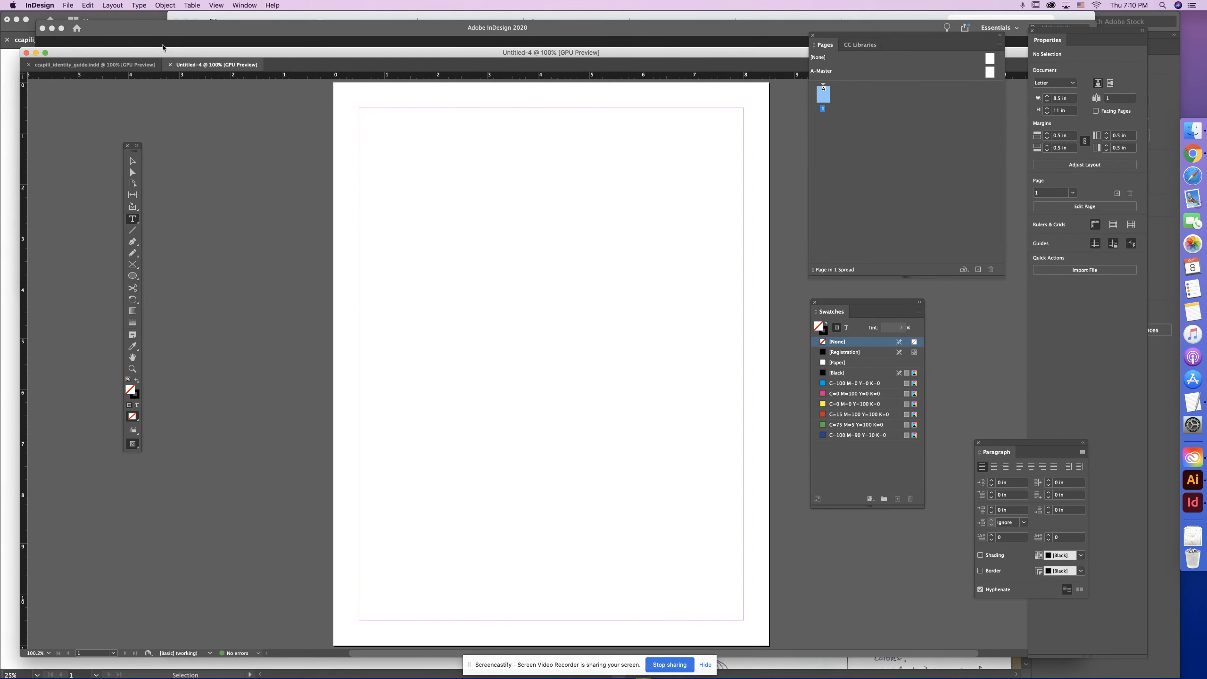
left_click(66, 6)
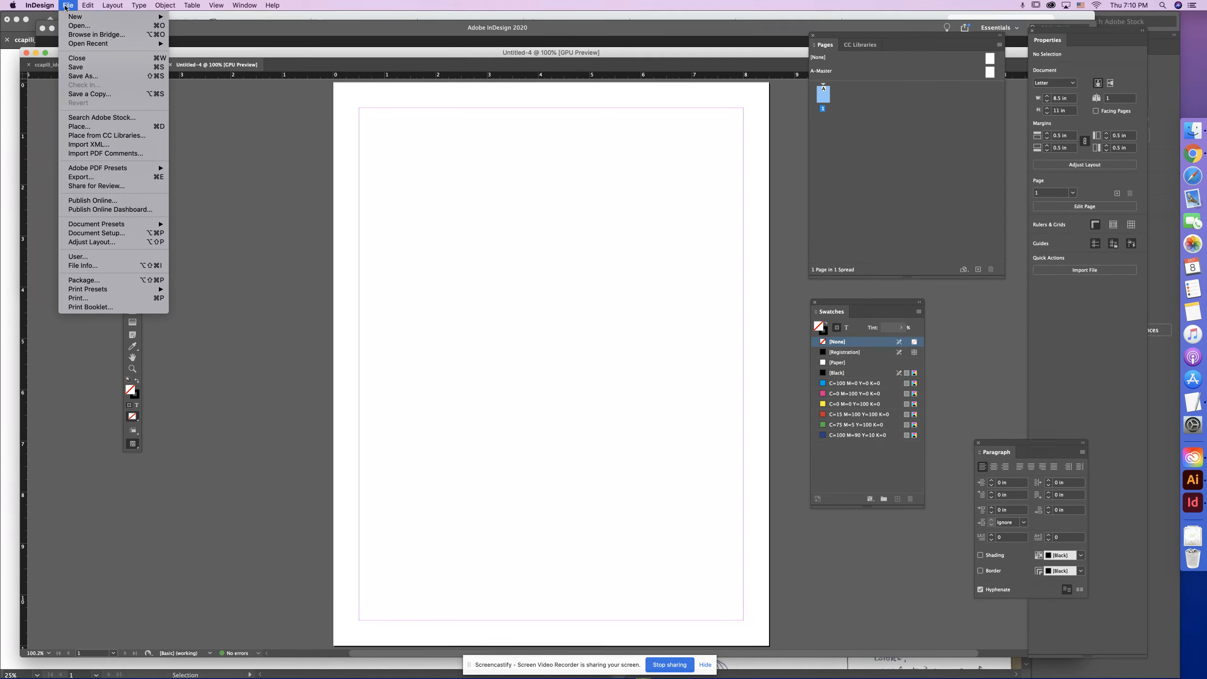
left_click(88, 72)
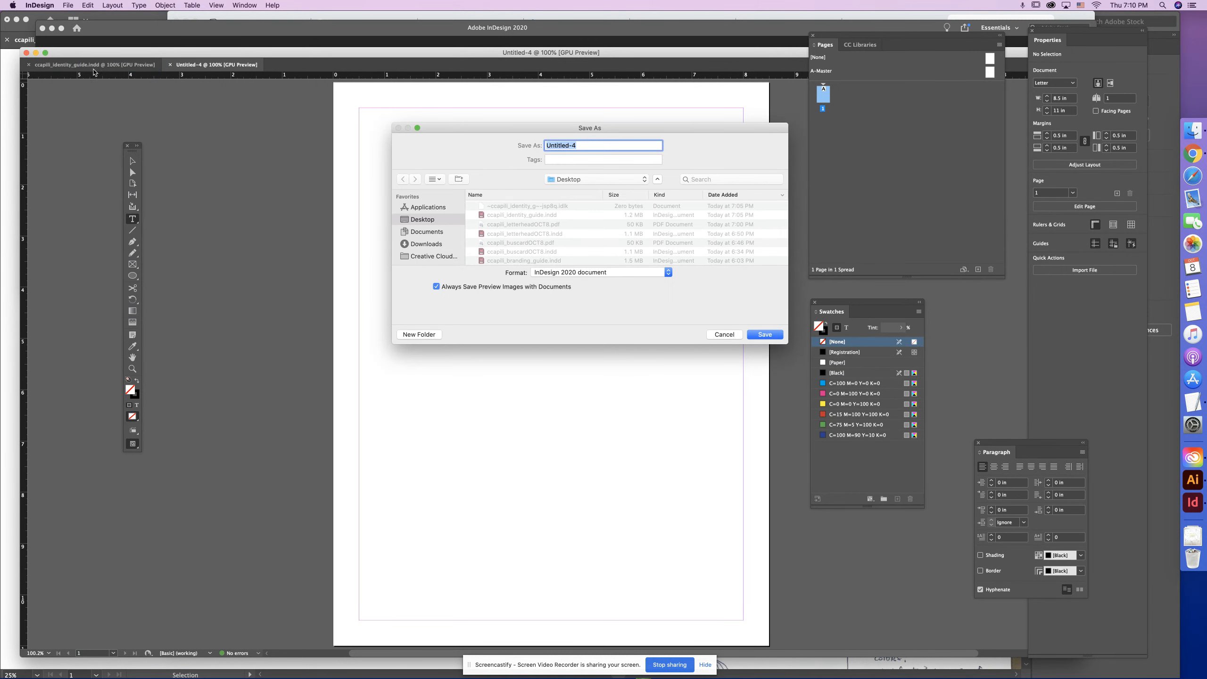
left_click(529, 216)
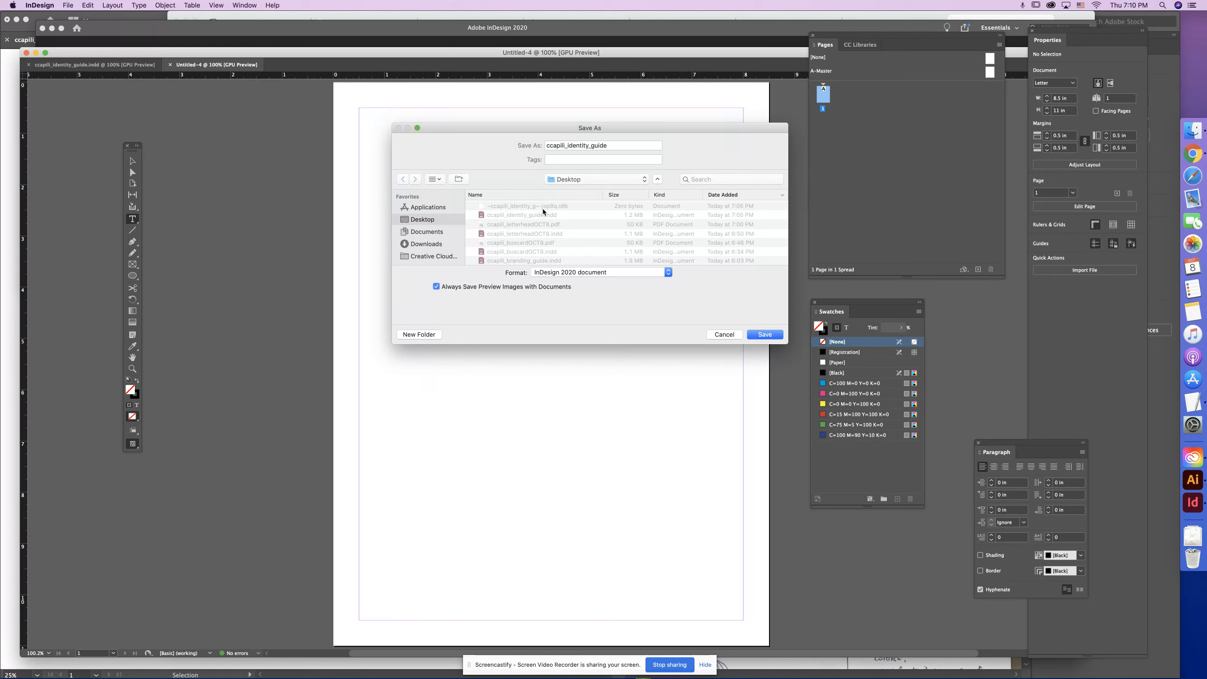
left_click(611, 147)
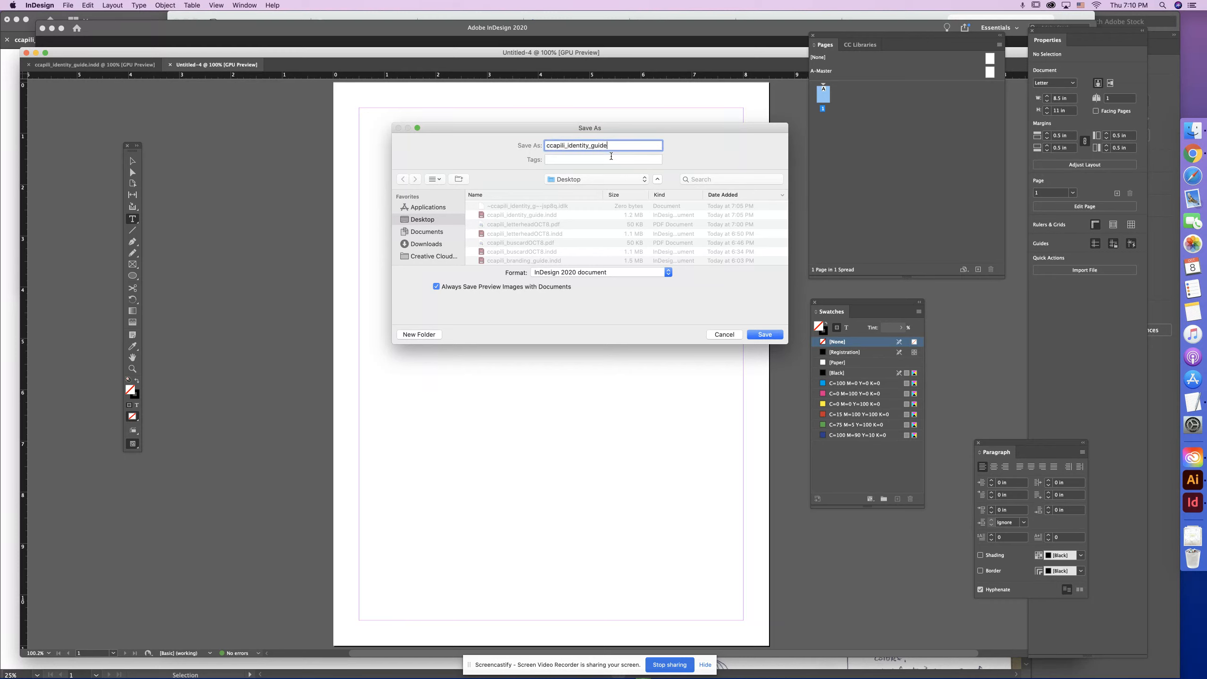
type("DEMO")
left_click(763, 334)
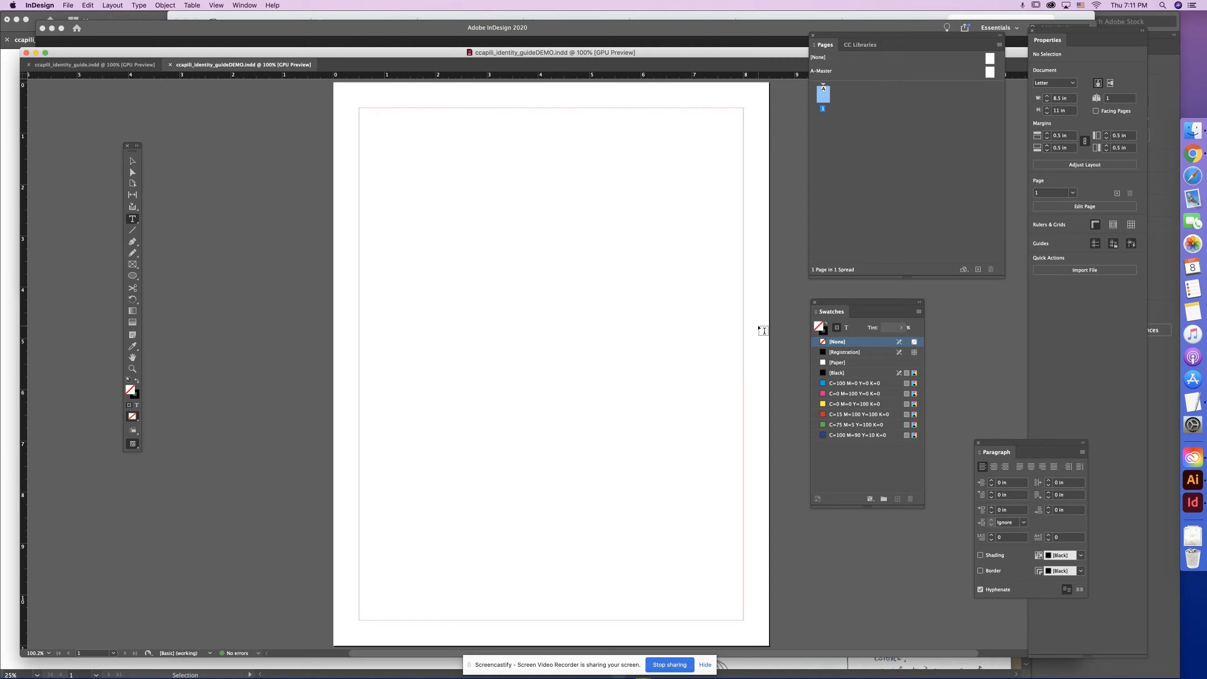
Place ccapili_logo_vector.eps in the upper half of the page at about 3.03 by 2.2 in.
key("super+minus")
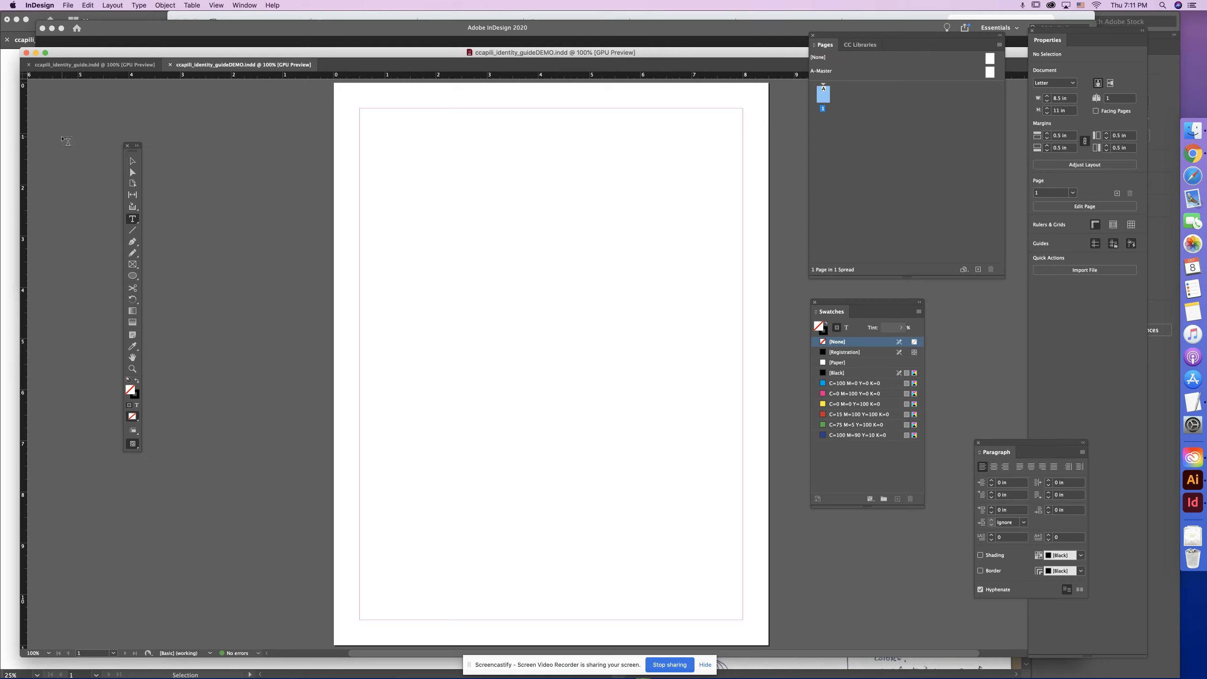
left_click(68, 5)
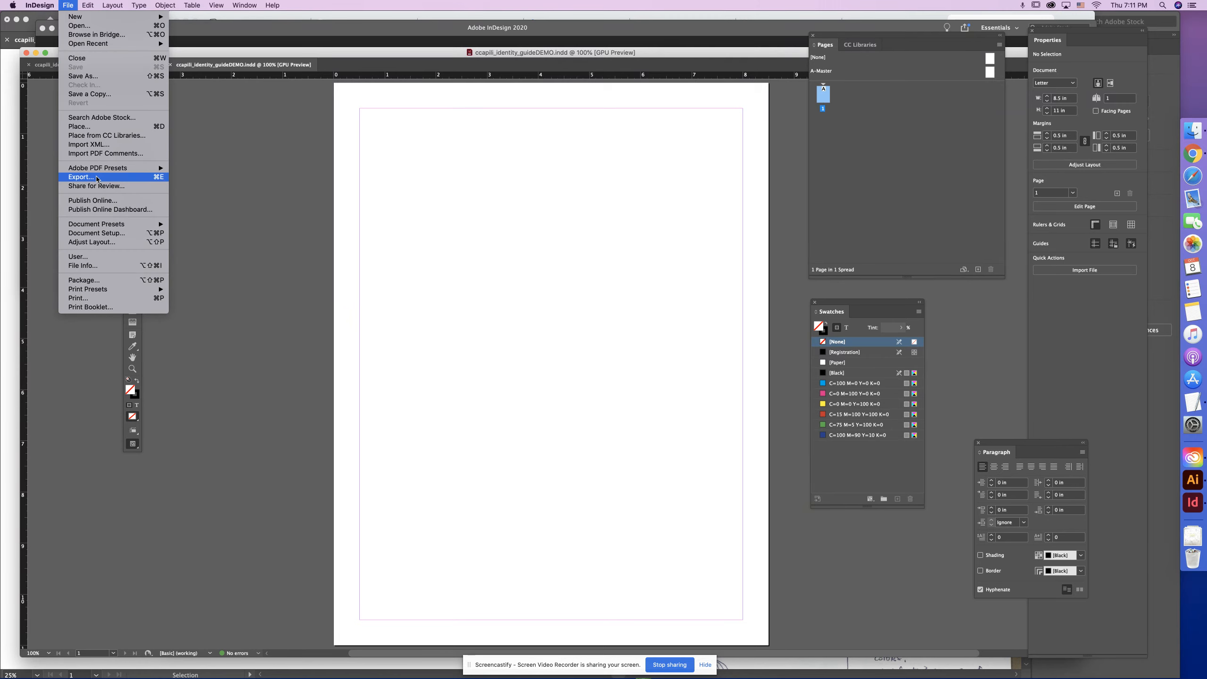
left_click(80, 127)
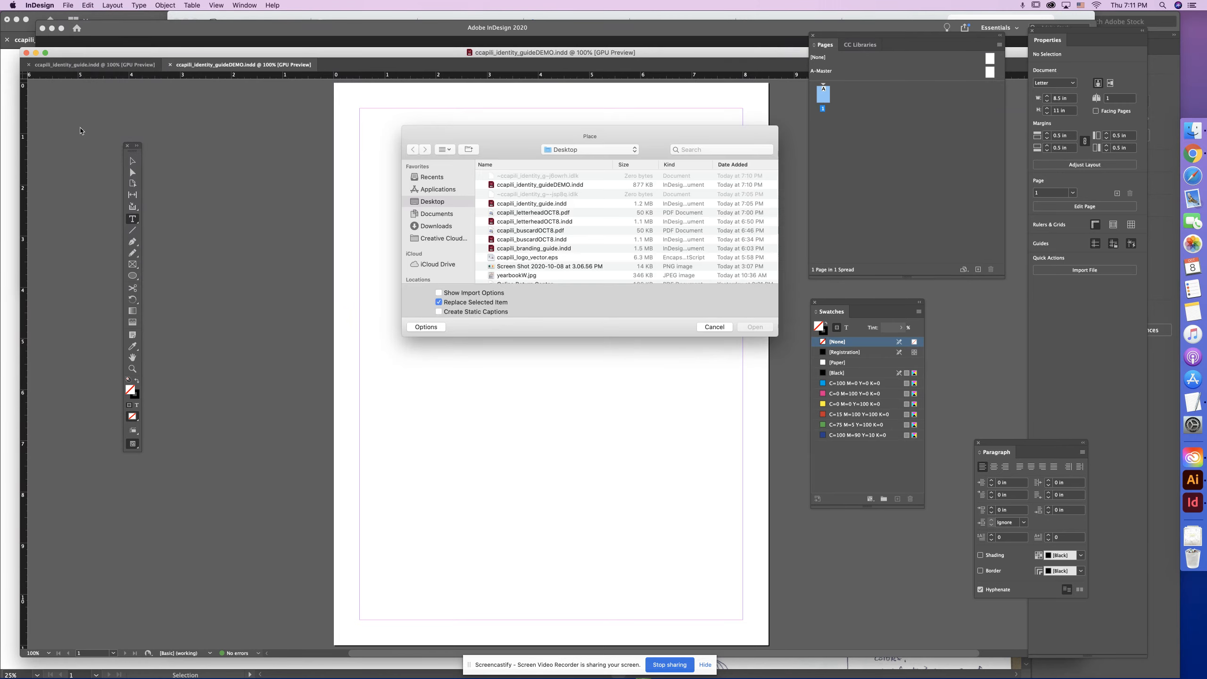
left_click(541, 259)
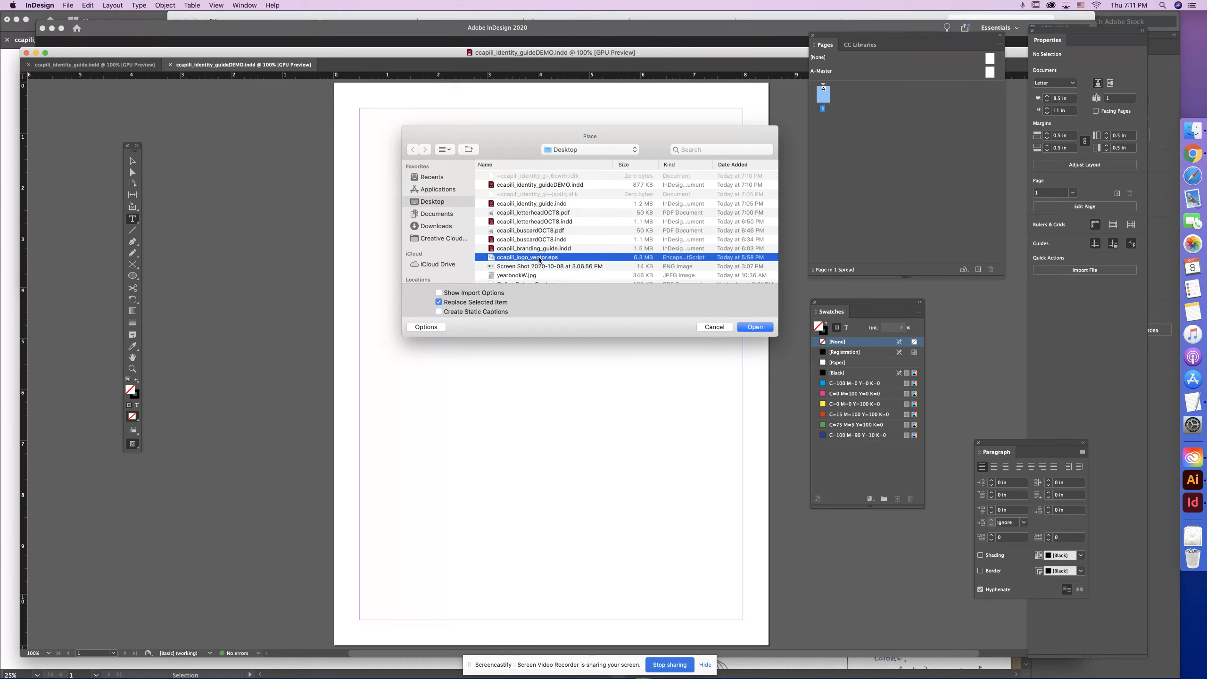
left_click(755, 327)
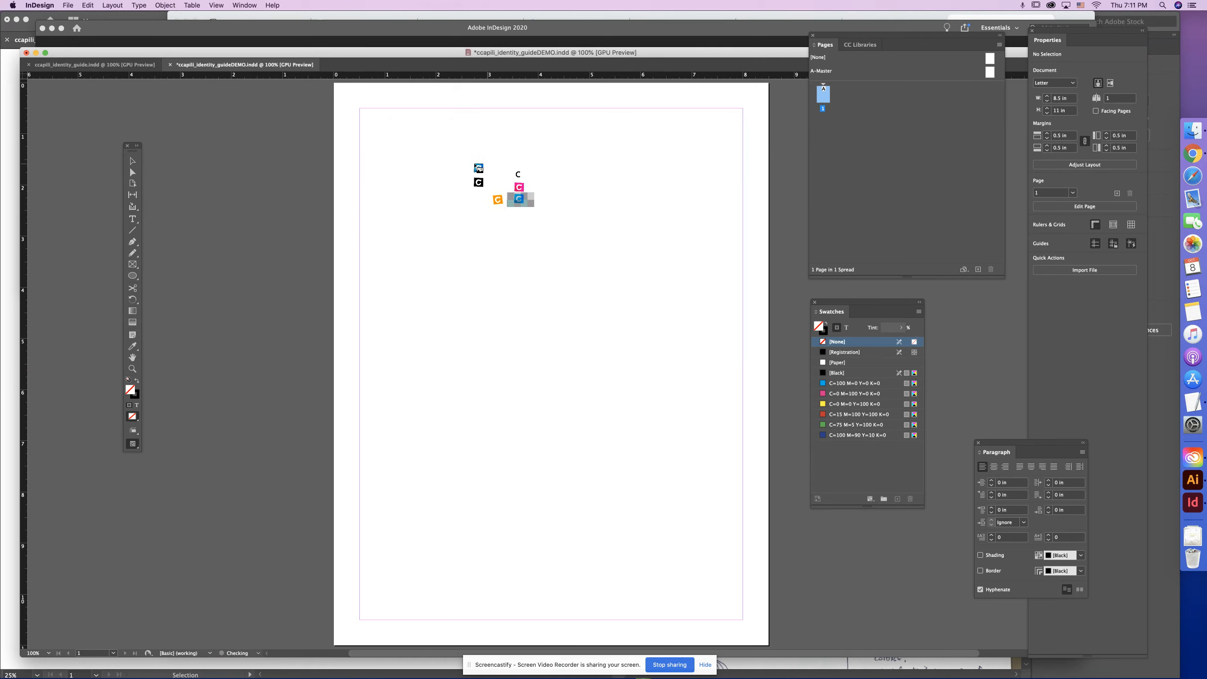
left_click_drag(472, 164, 632, 305)
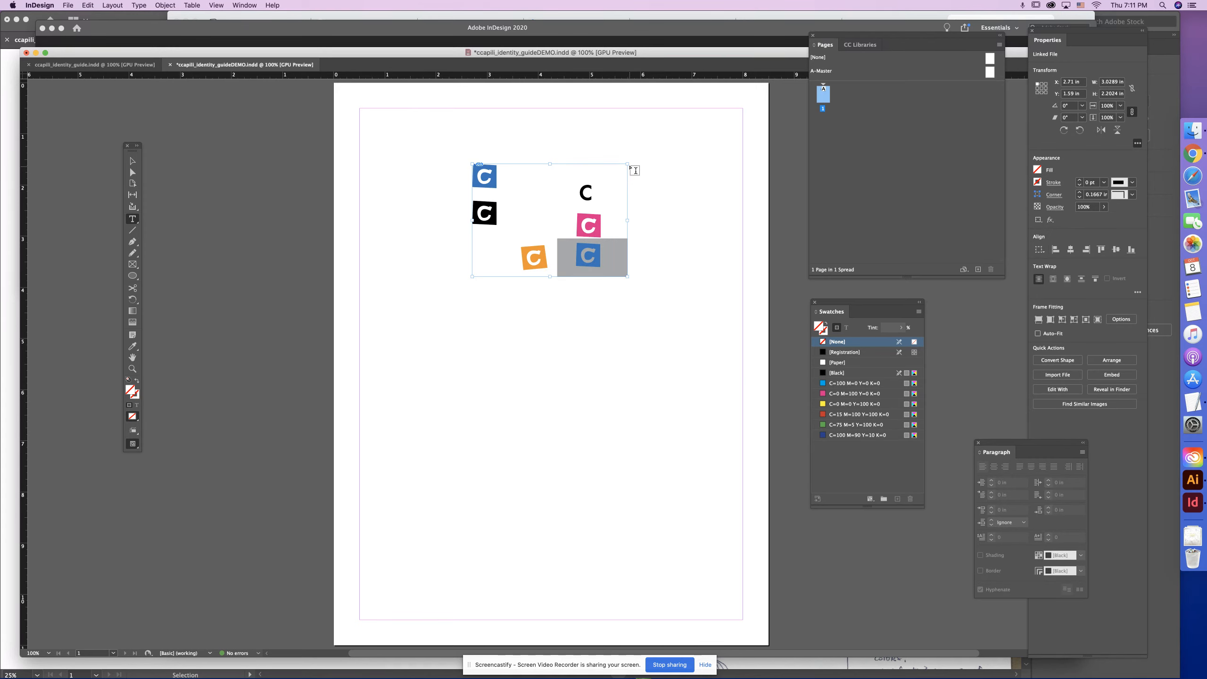
Crop the logo frame to the black logo, about 0.67 by 0.76 in, and position it near the page's upper centre.
left_click(132, 161)
left_click_drag(627, 277, 500, 231)
left_click_drag(486, 164, 565, 240)
left_click(505, 225)
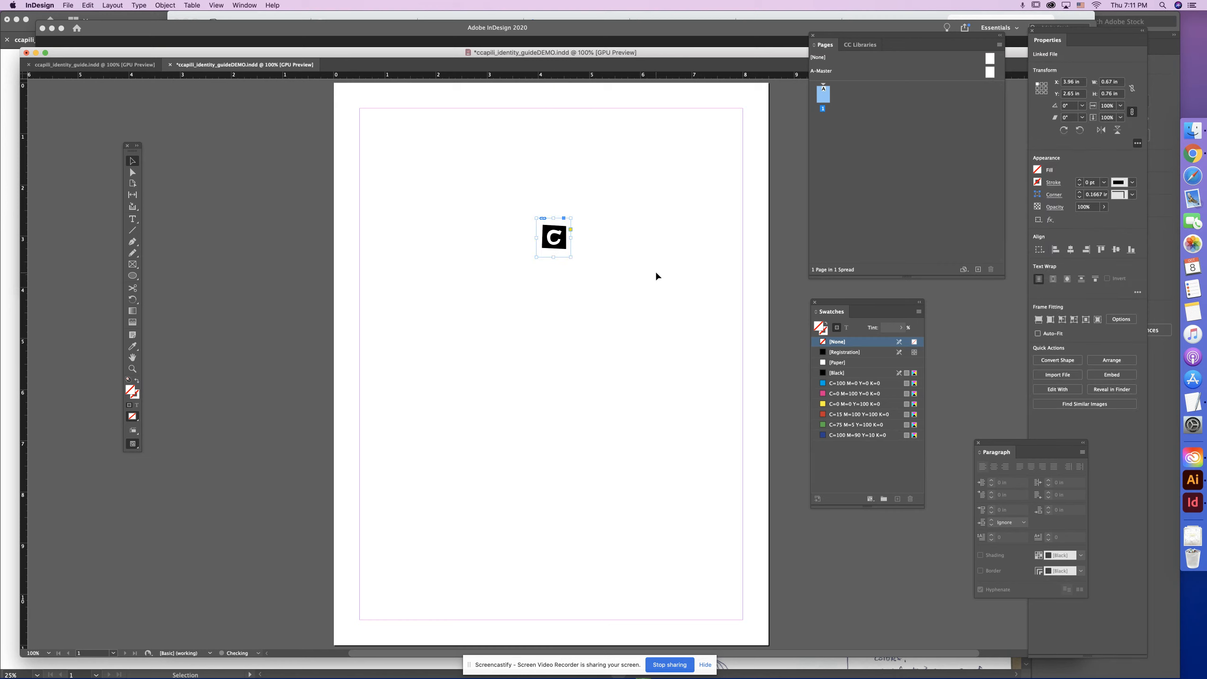
left_click(656, 276)
Draw a text frame about 7.5 by 0.88 in between the margins below the logo and enter the designer's full name.
left_click(132, 219)
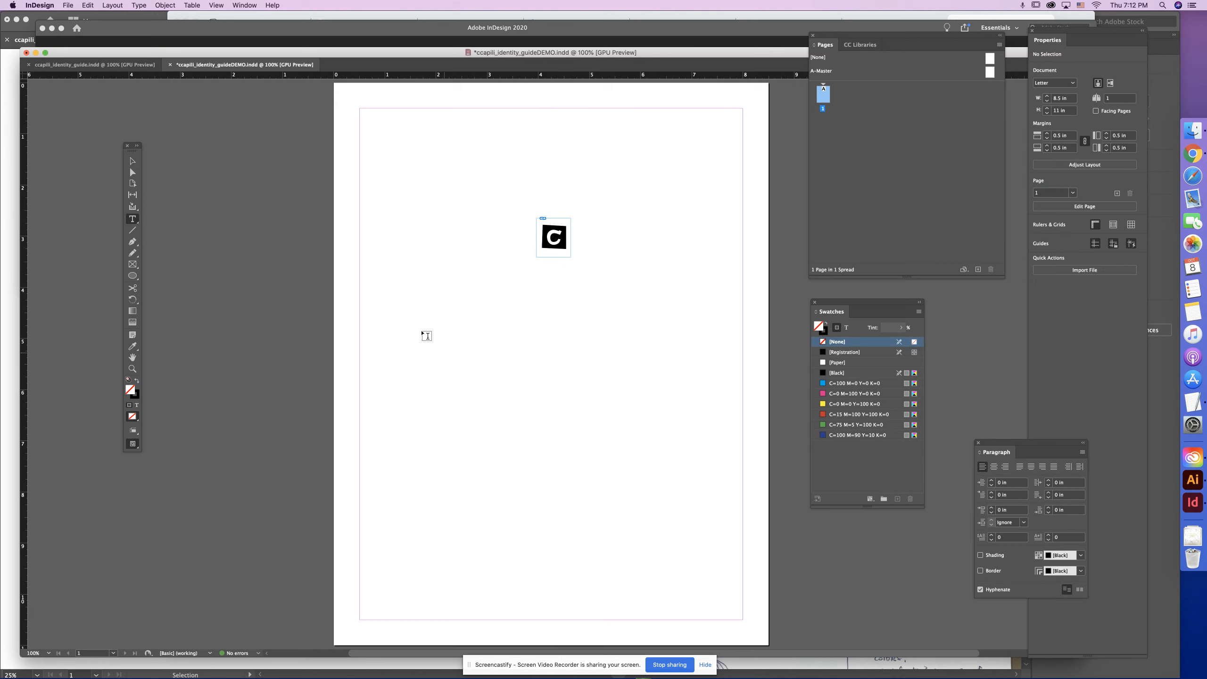
left_click_drag(364, 303, 753, 343)
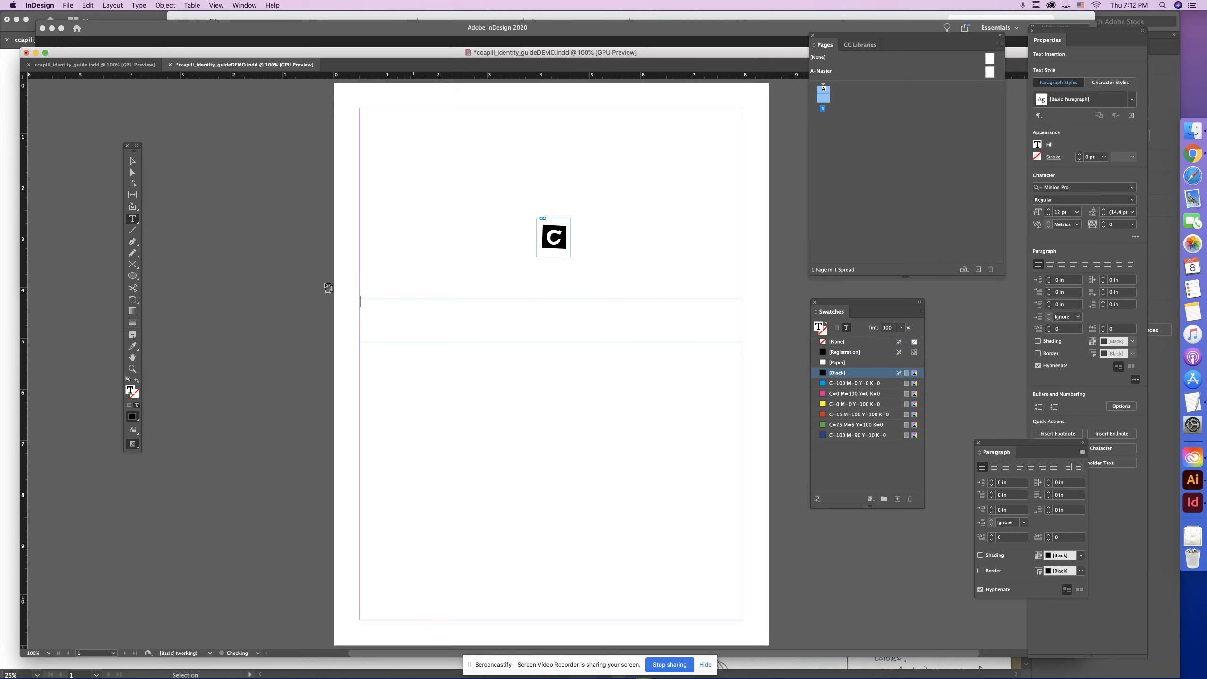
type("Charity Capili")
Duplicate the name text frame below the original, with its top edge at about 5.72 in.
left_click(130, 163)
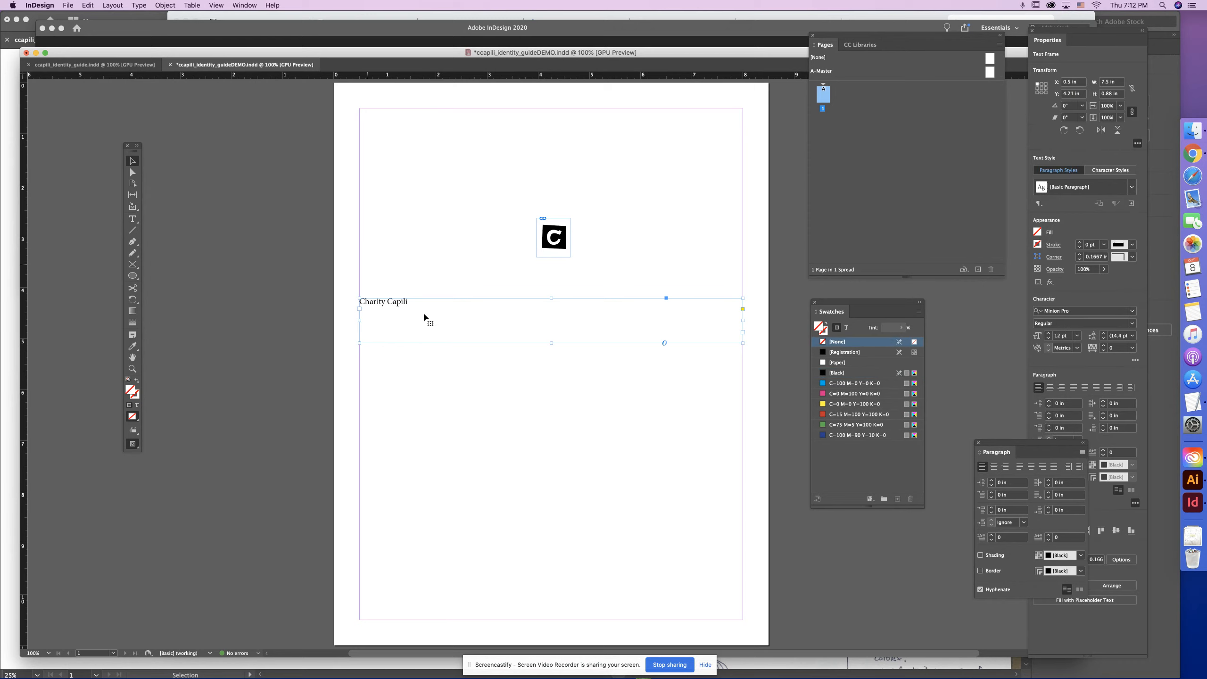
left_click_drag(444, 313, 444, 393, "alt")
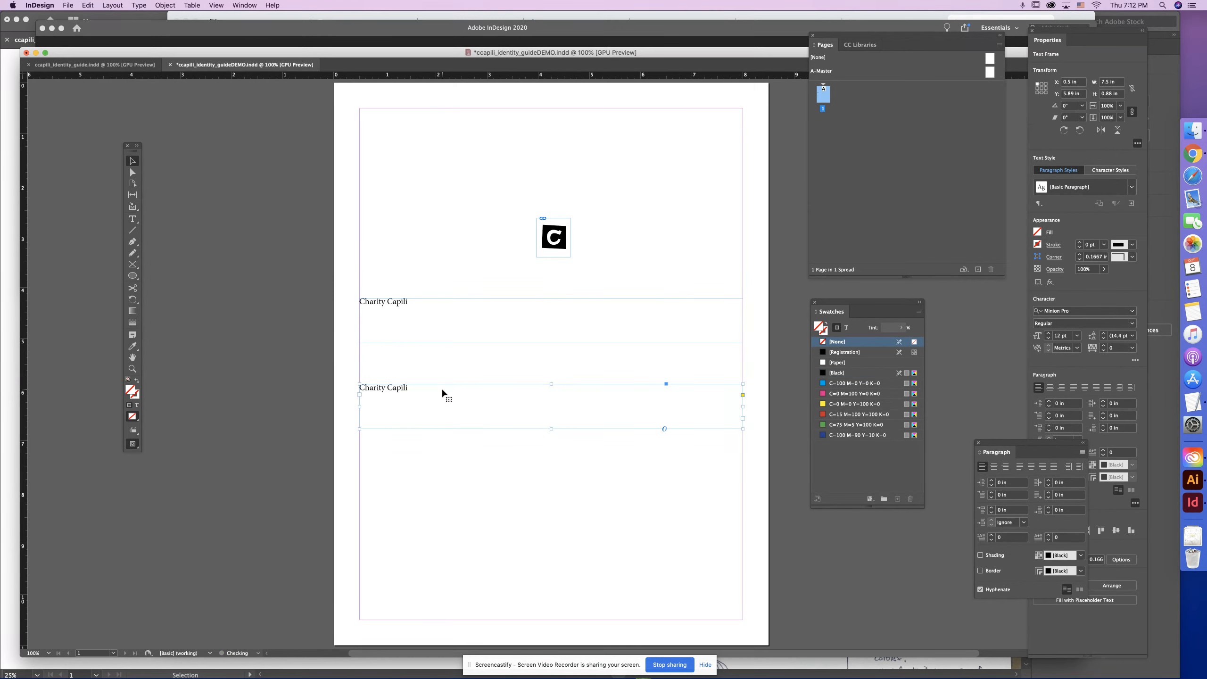
key("super+z")
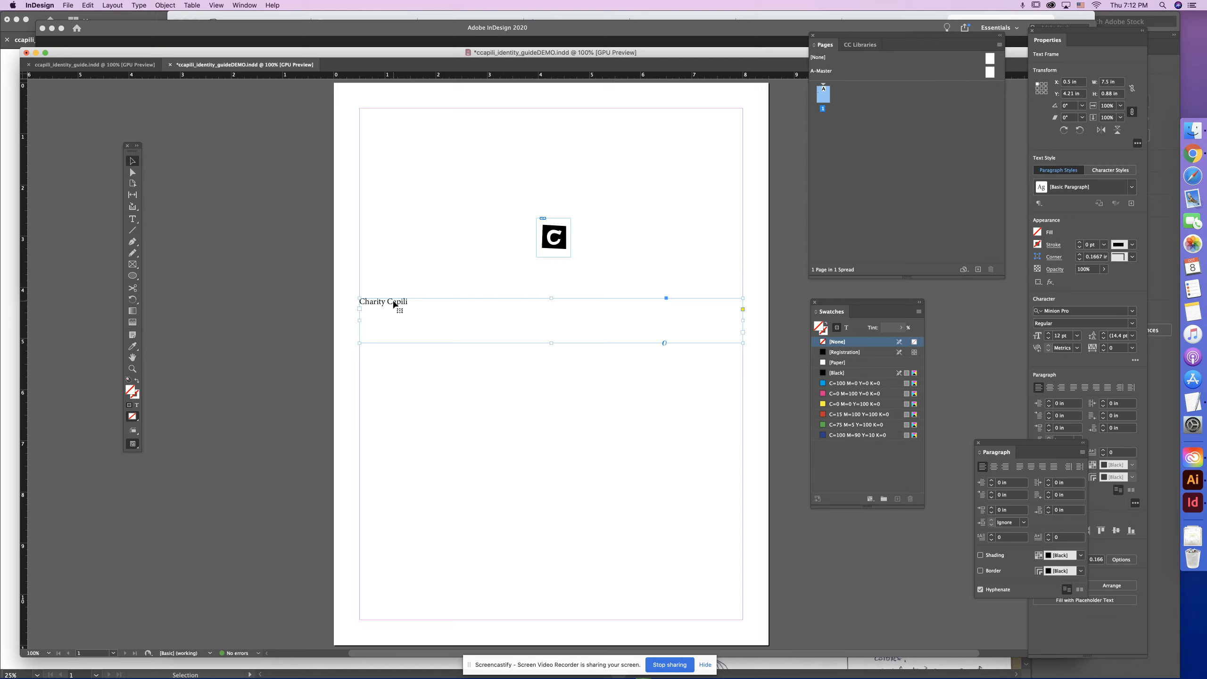
left_click_drag(393, 304, 475, 381, "alt")
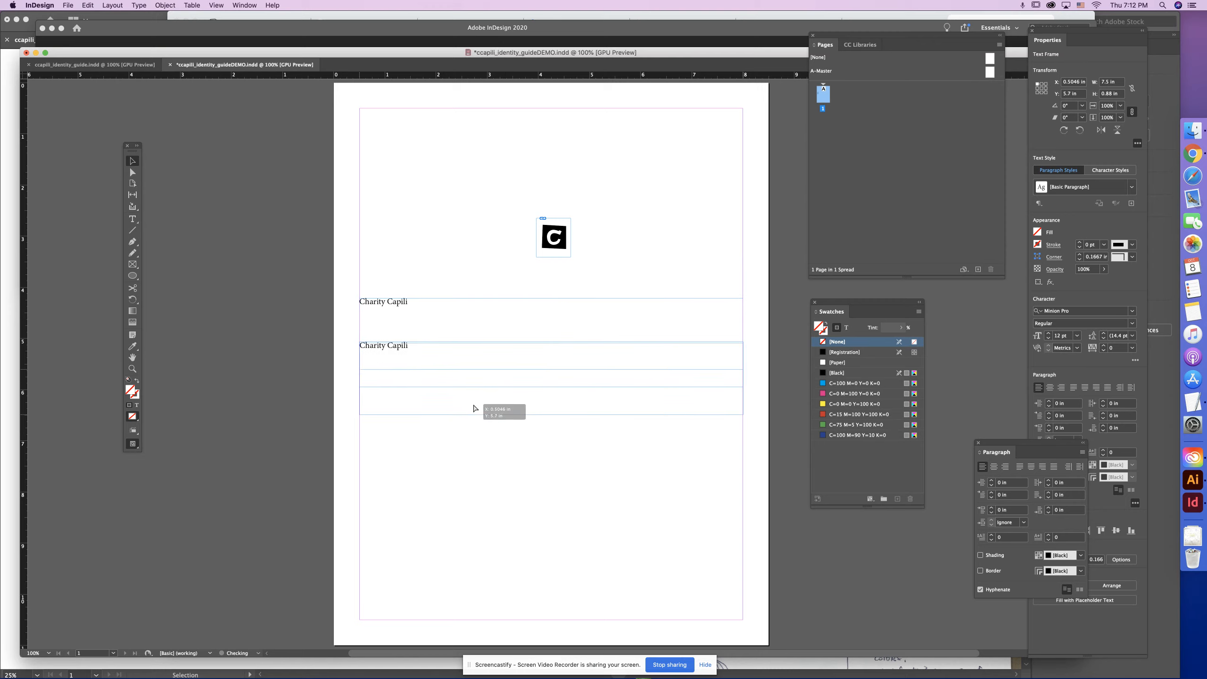
Replace the text in the duplicated frame with "Identity Guide".
left_click(132, 219)
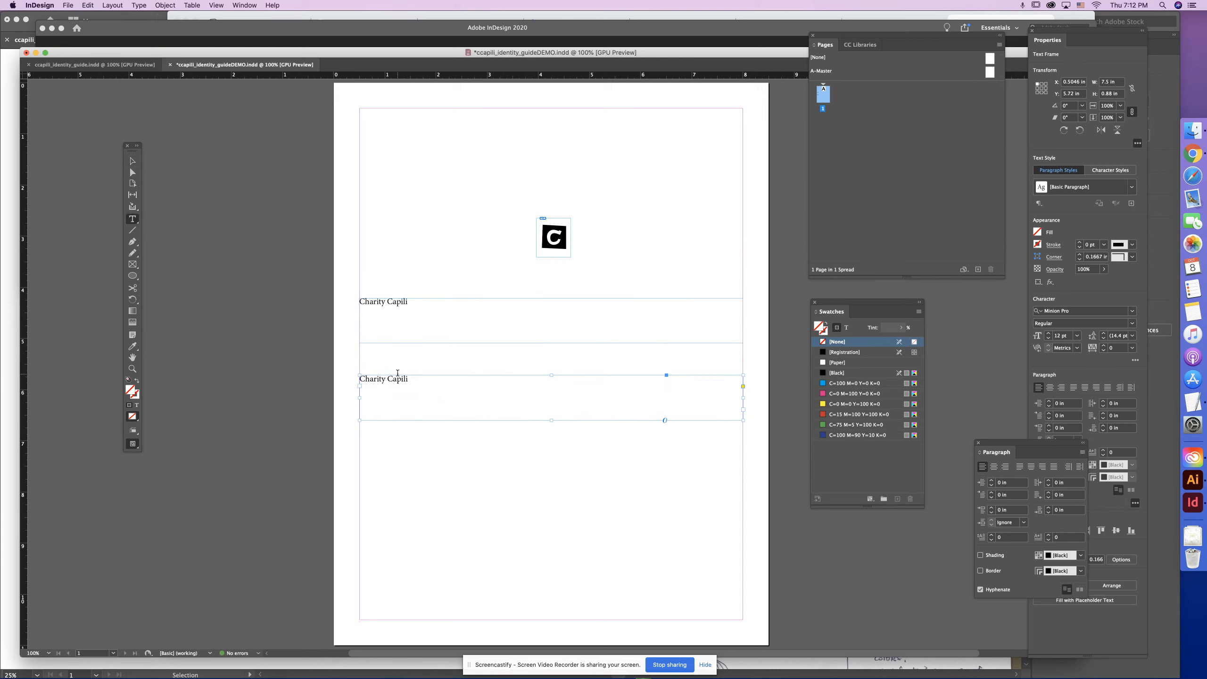
left_click(397, 381)
triple_click(397, 381)
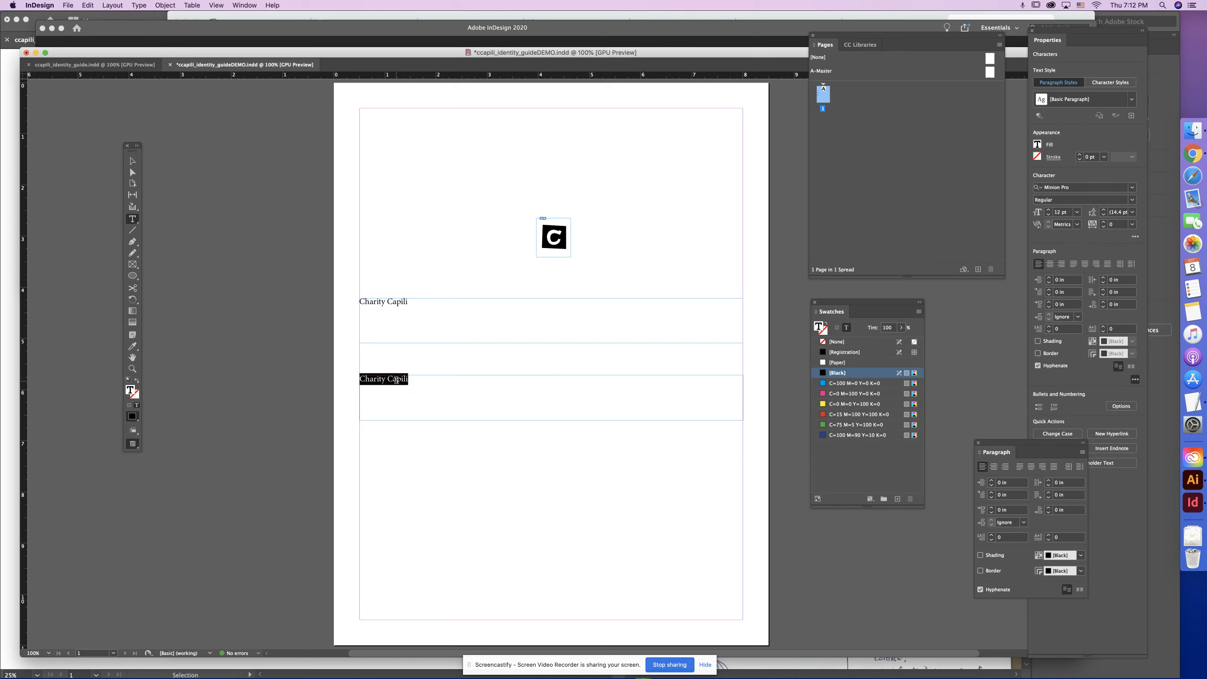
type("Identity Guide")
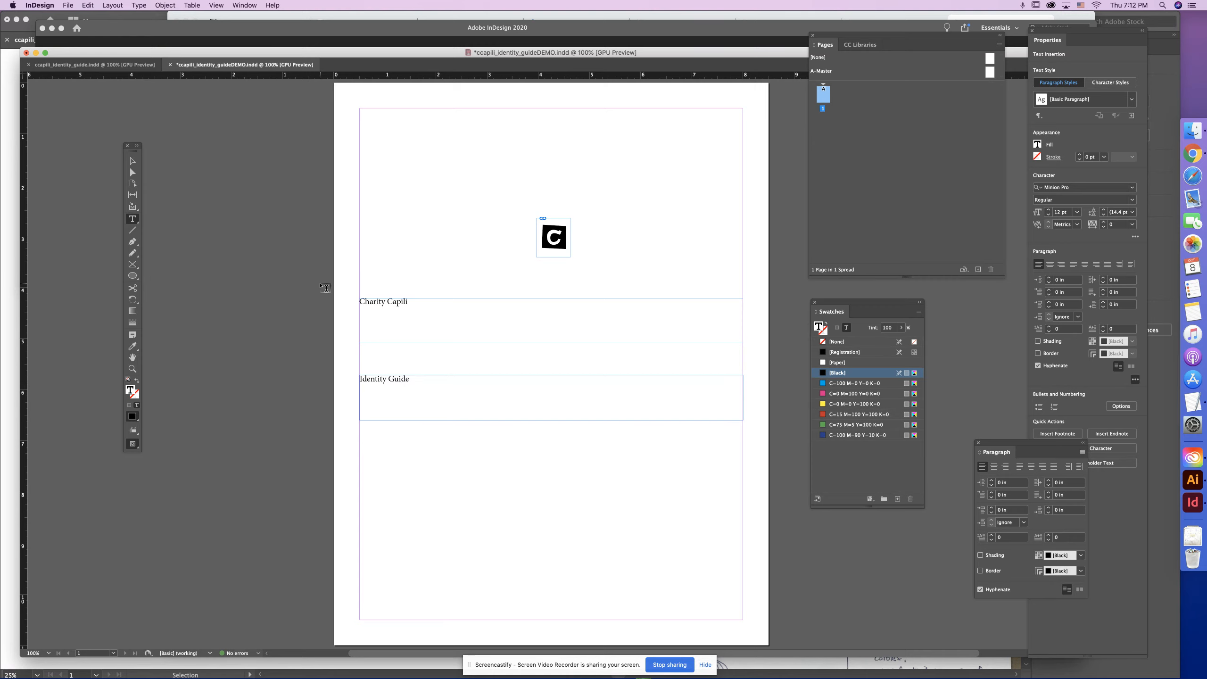
left_click(132, 162)
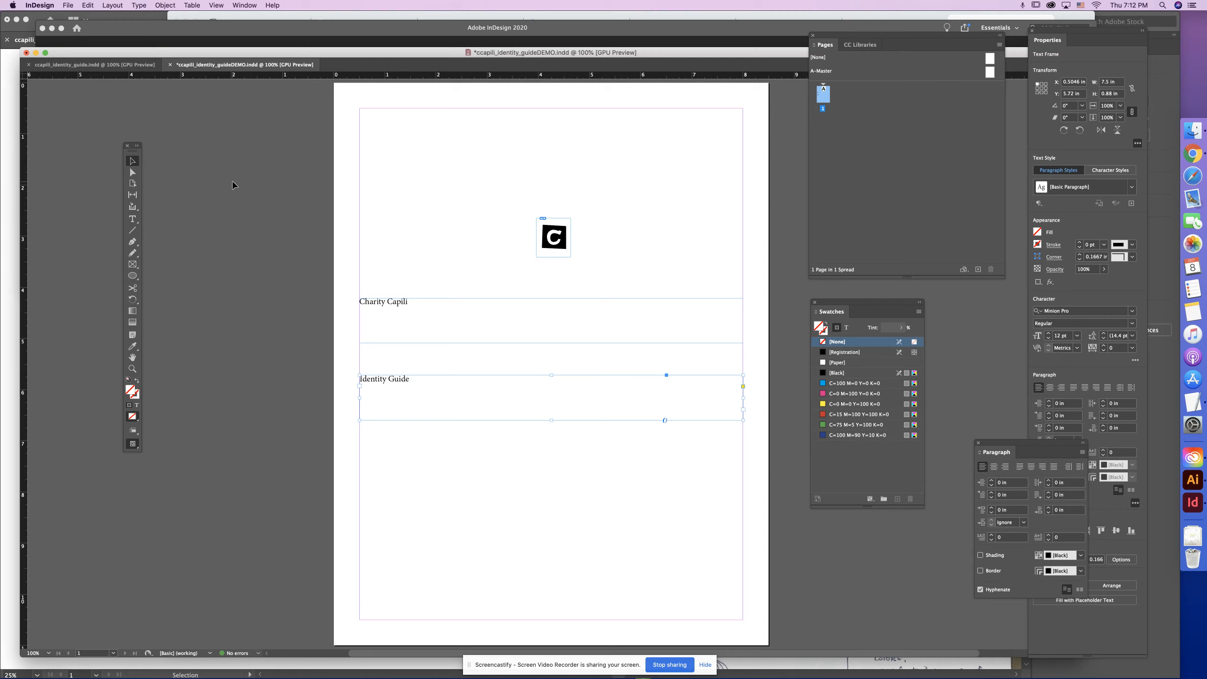
left_click(132, 219)
left_click_drag(411, 305, 352, 304)
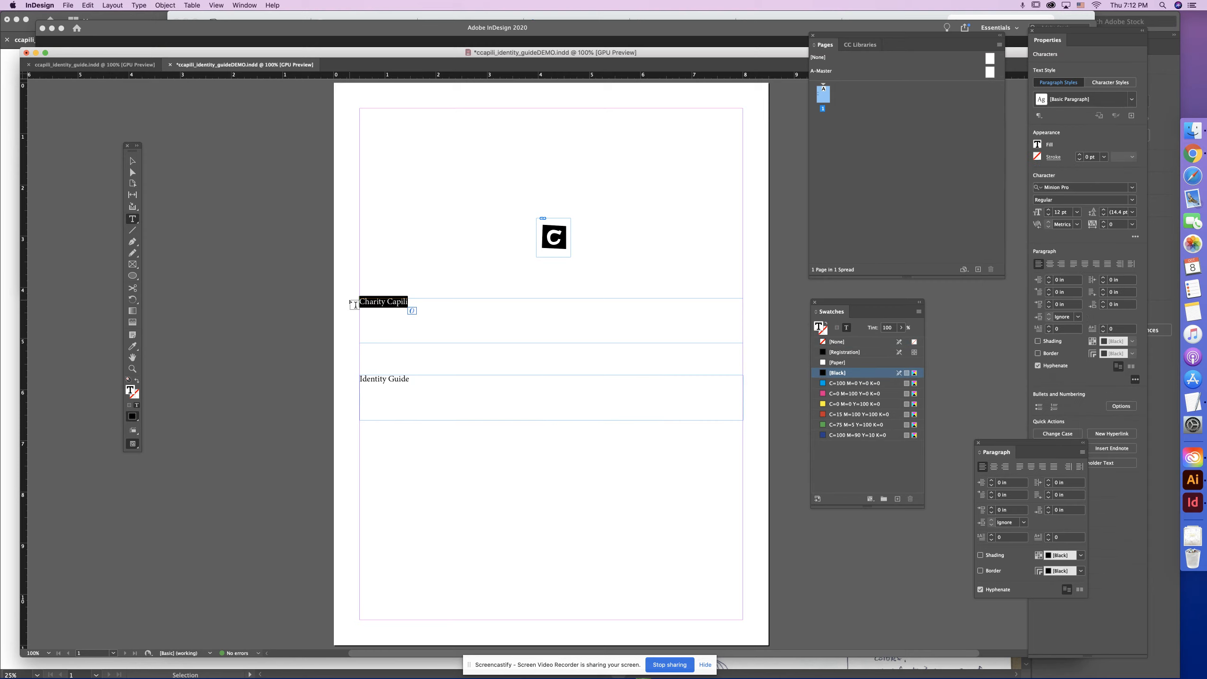
left_click_drag(412, 378, 355, 378)
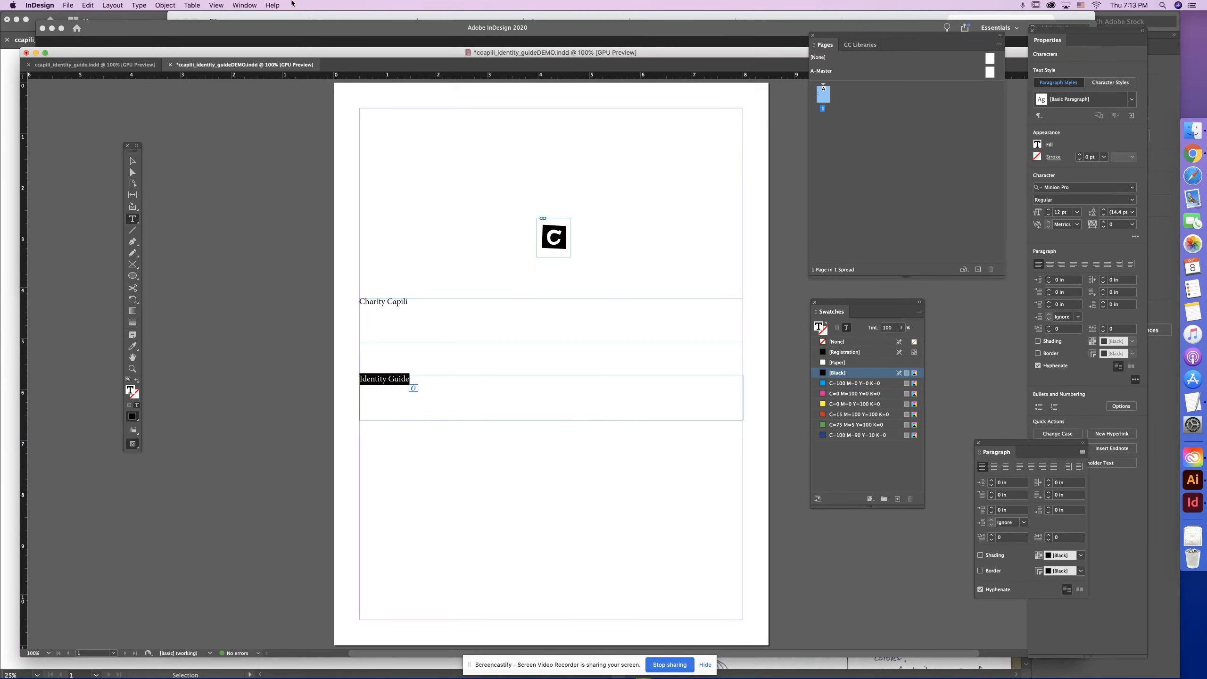
Open the recent file ccapili_buscardOCT8.indd and select the name on page 1 to check its font settings.
left_click(74, 5)
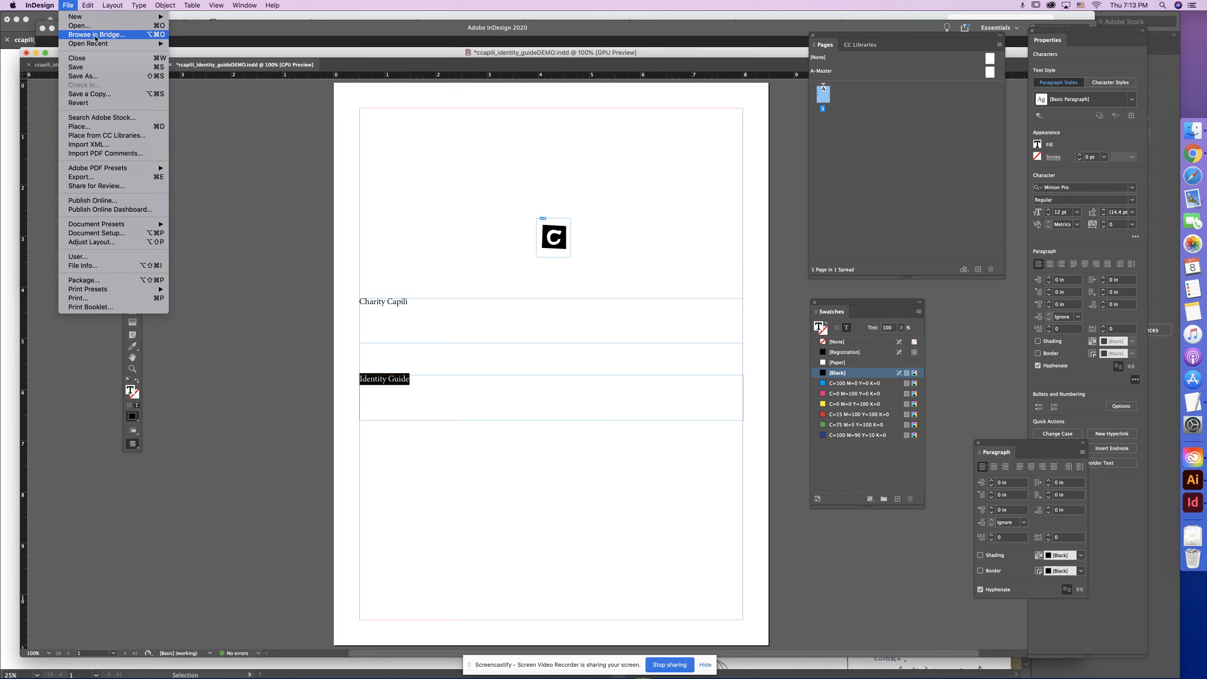
mouse_move(98, 44)
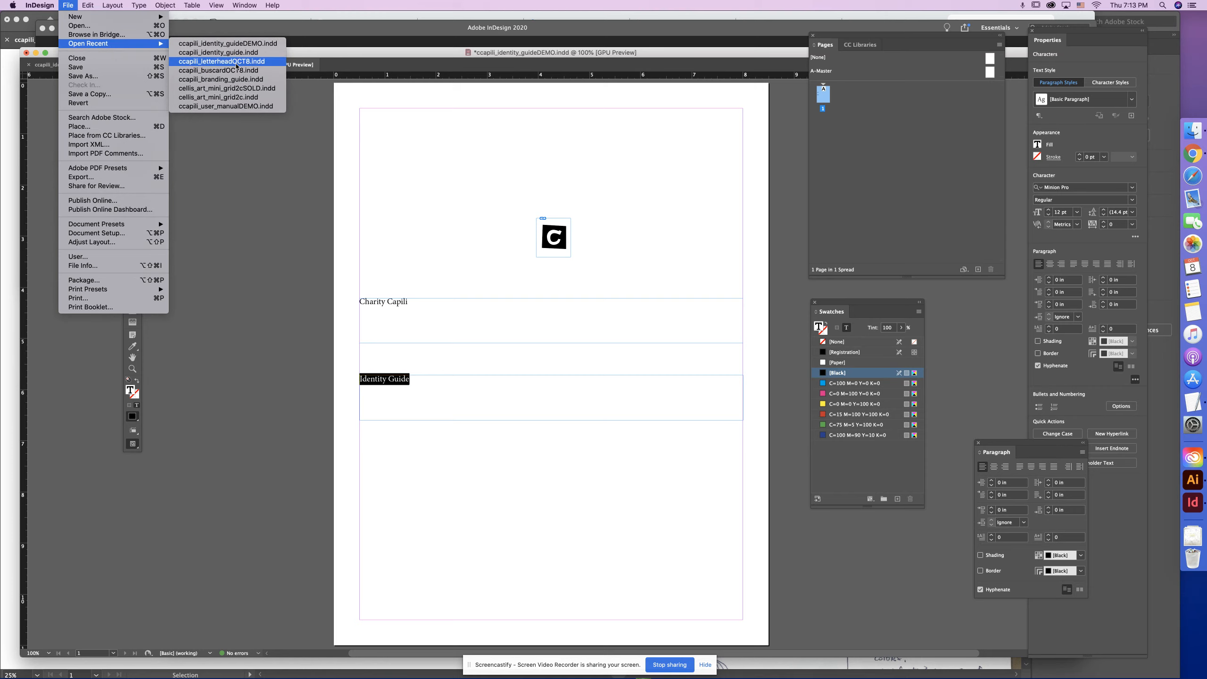
left_click(236, 70)
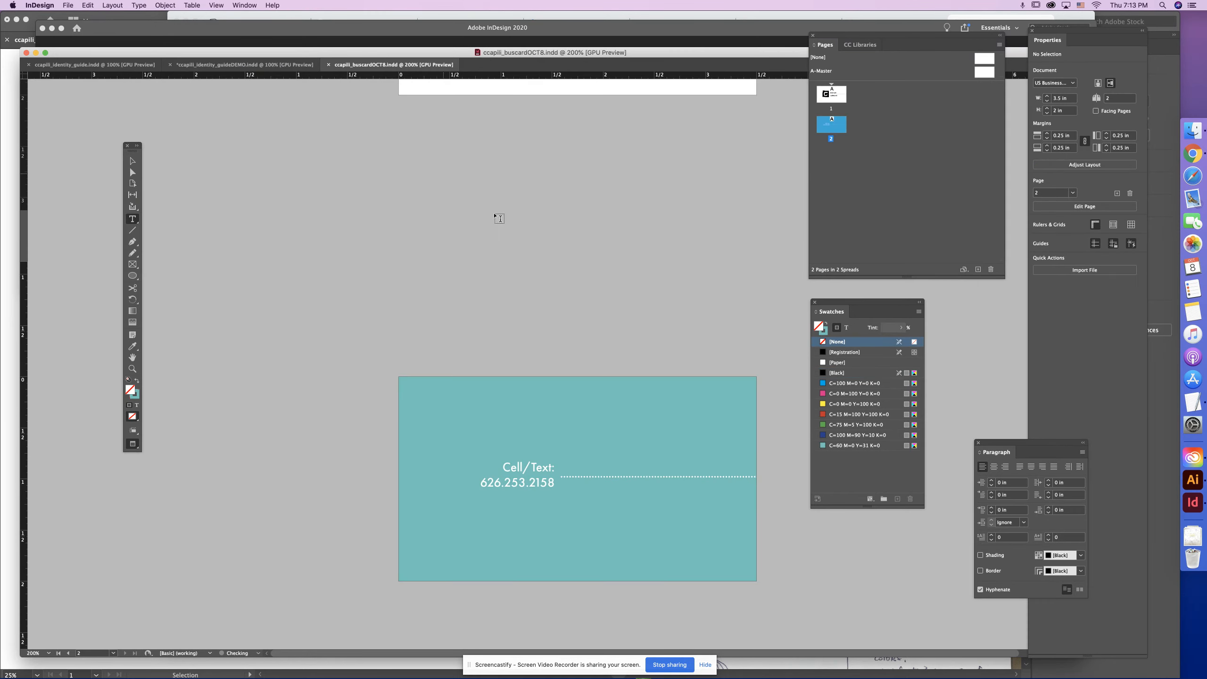
scroll(604, 342, "up", 7)
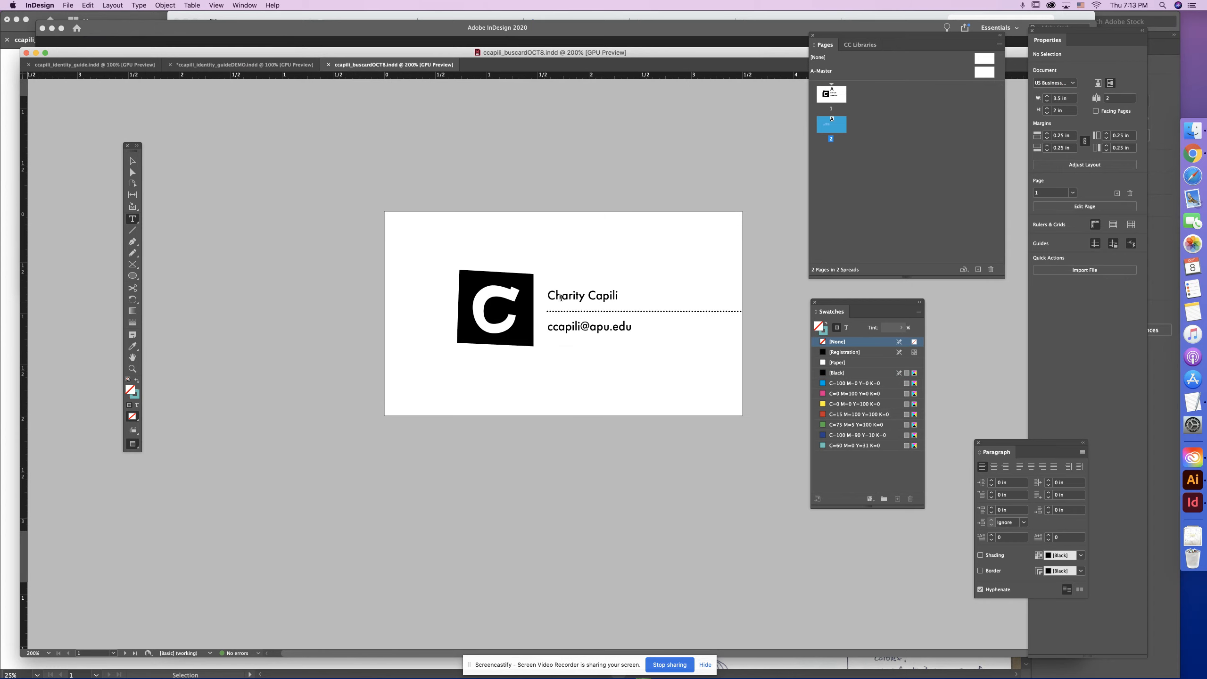
double_click(561, 298)
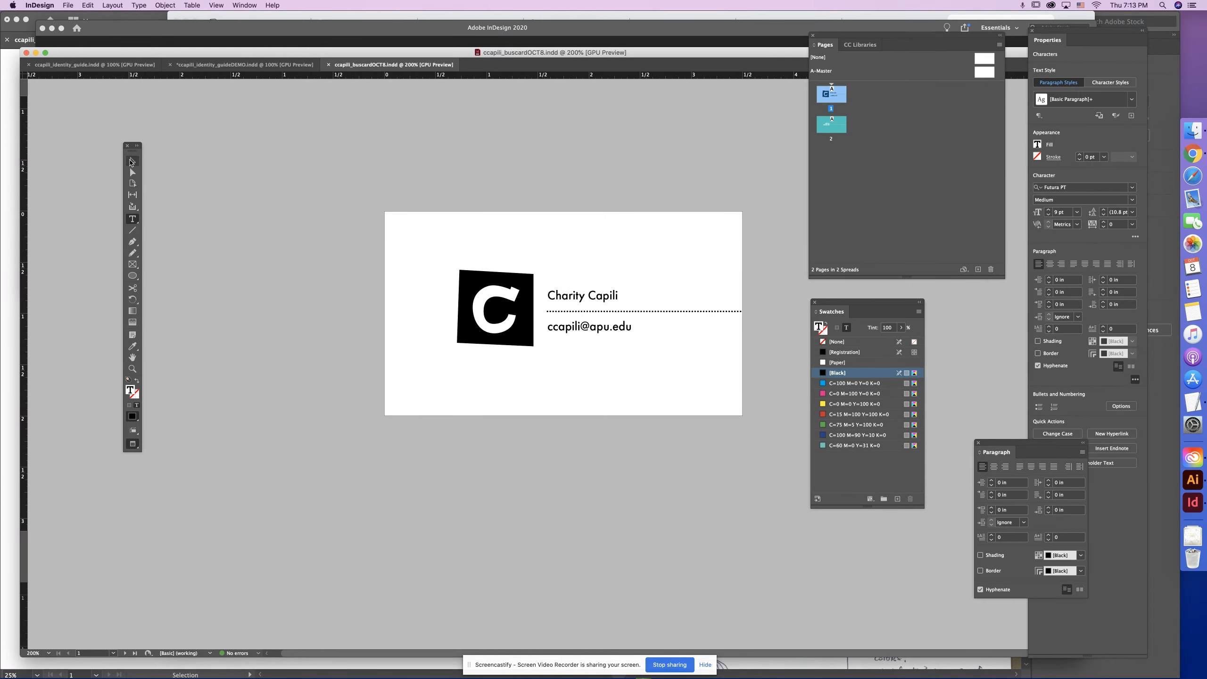
Copy the business card's name and e-mail text frame into ccapili_identity_guideDEMO.indd and park it on the pasteboard beside the page, at about X -1.79 in, Y 3.88 in.
left_click(132, 162)
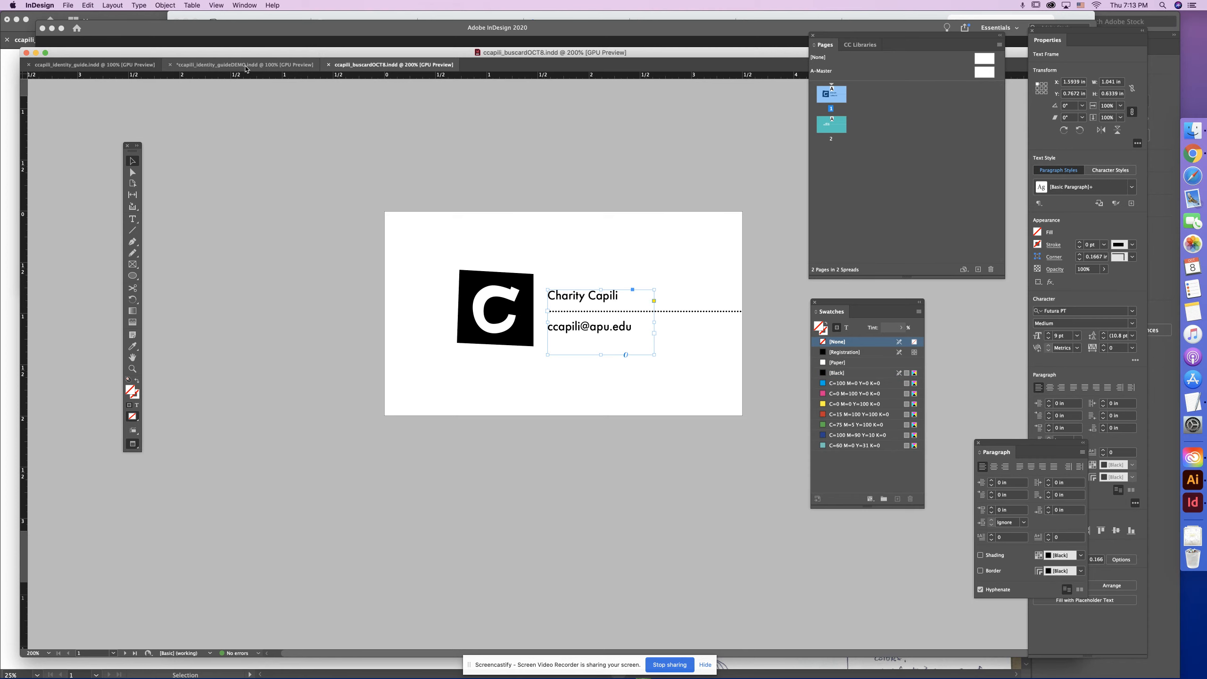
left_click(281, 65)
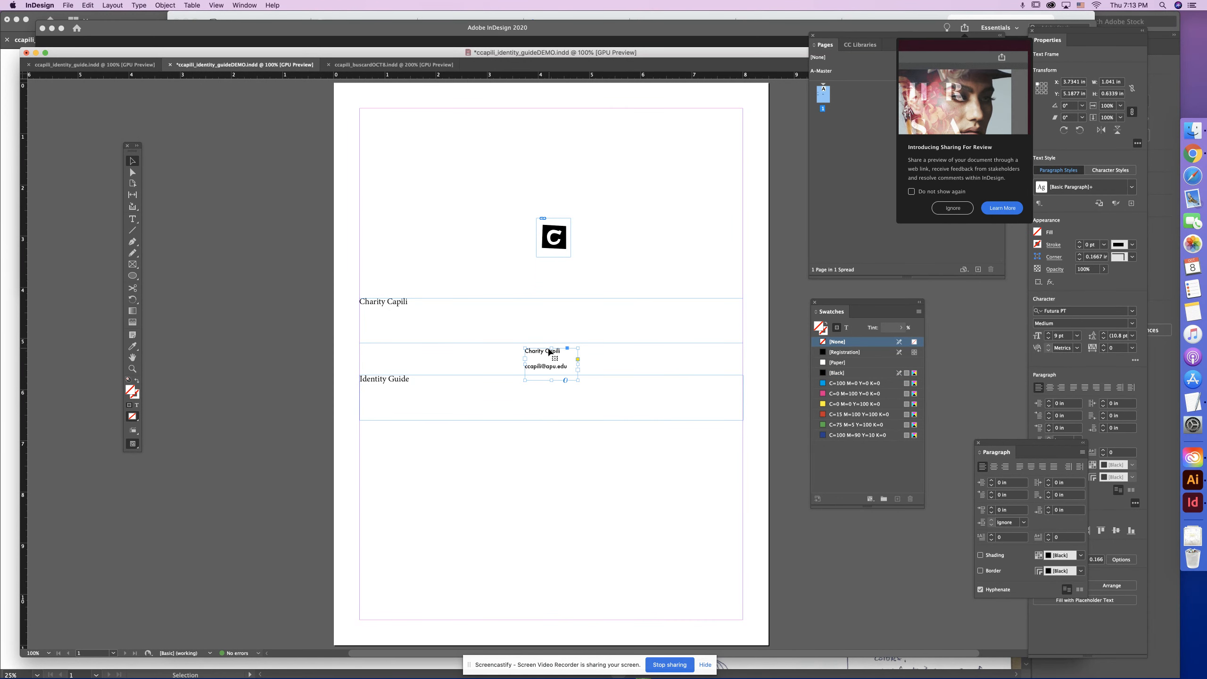
left_click_drag(548, 354, 266, 287)
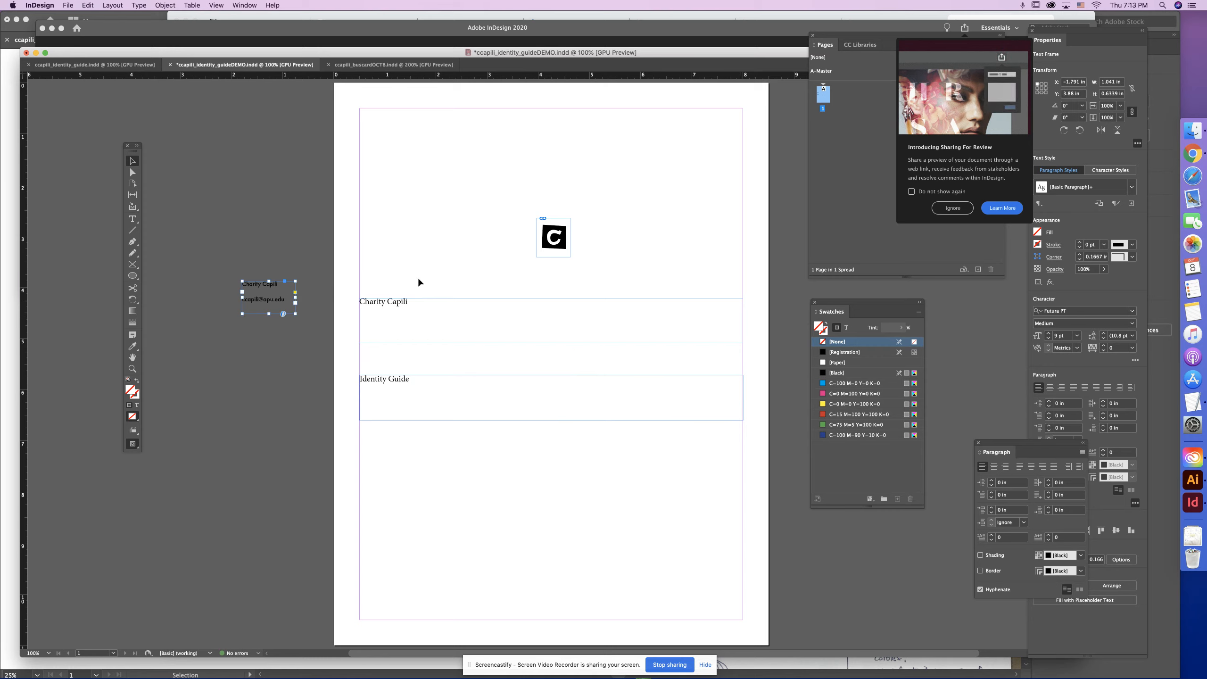
Set the font of the name text below the logo on the cover page to Futura Medium.
left_click(132, 219)
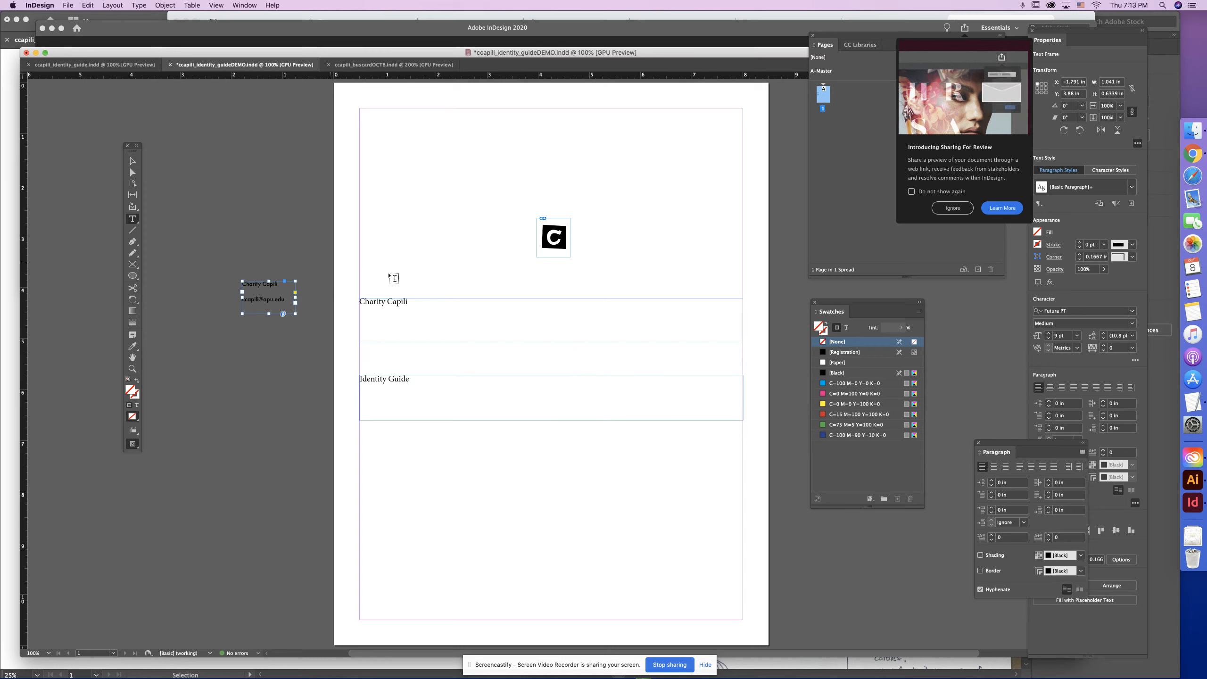
triple_click(411, 301)
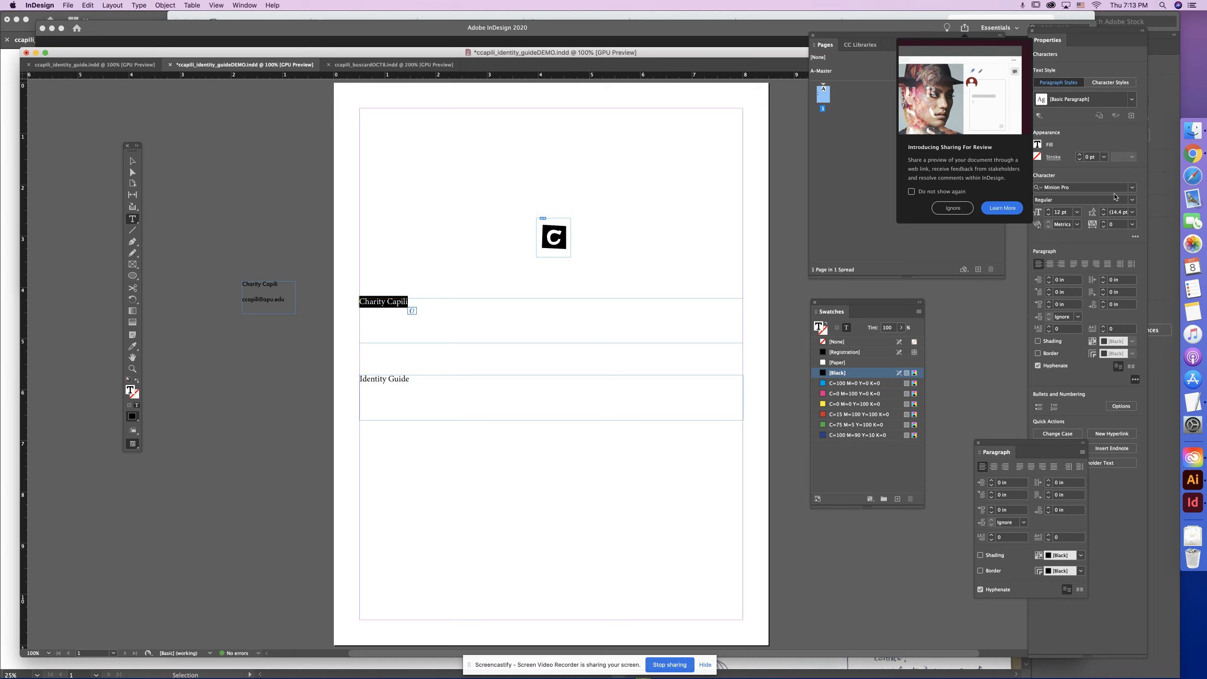
left_click(1132, 187)
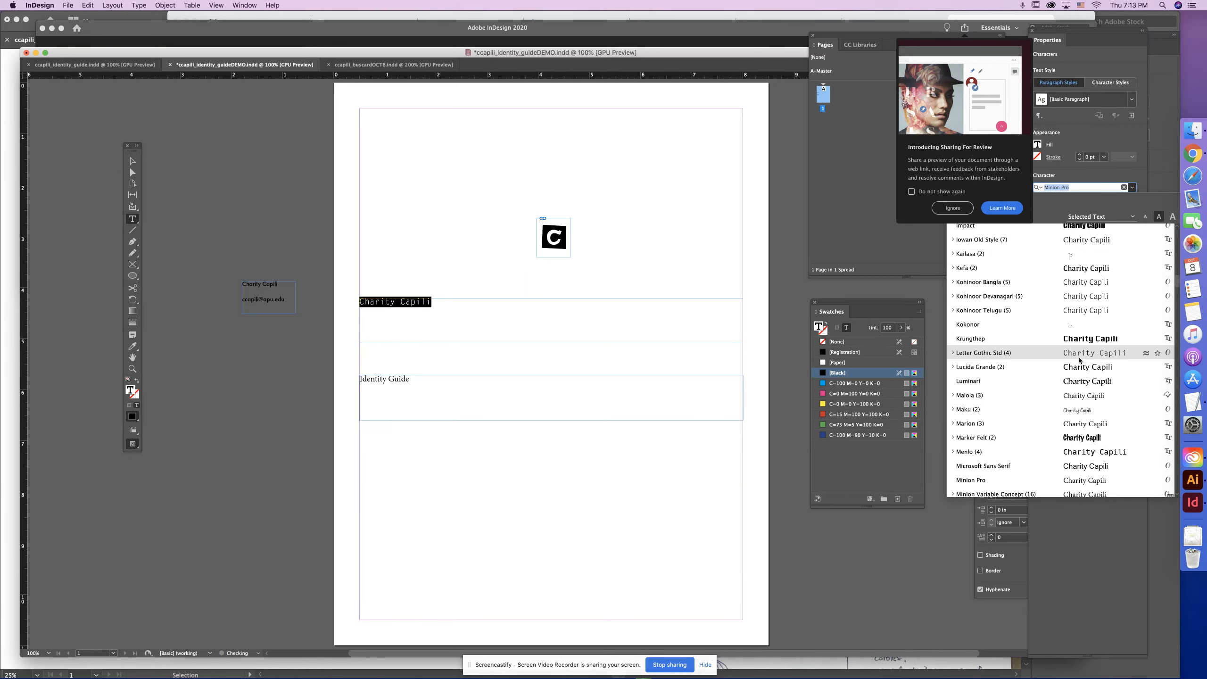
scroll(1078, 356, "down", 4)
scroll(1079, 360, "down", 2)
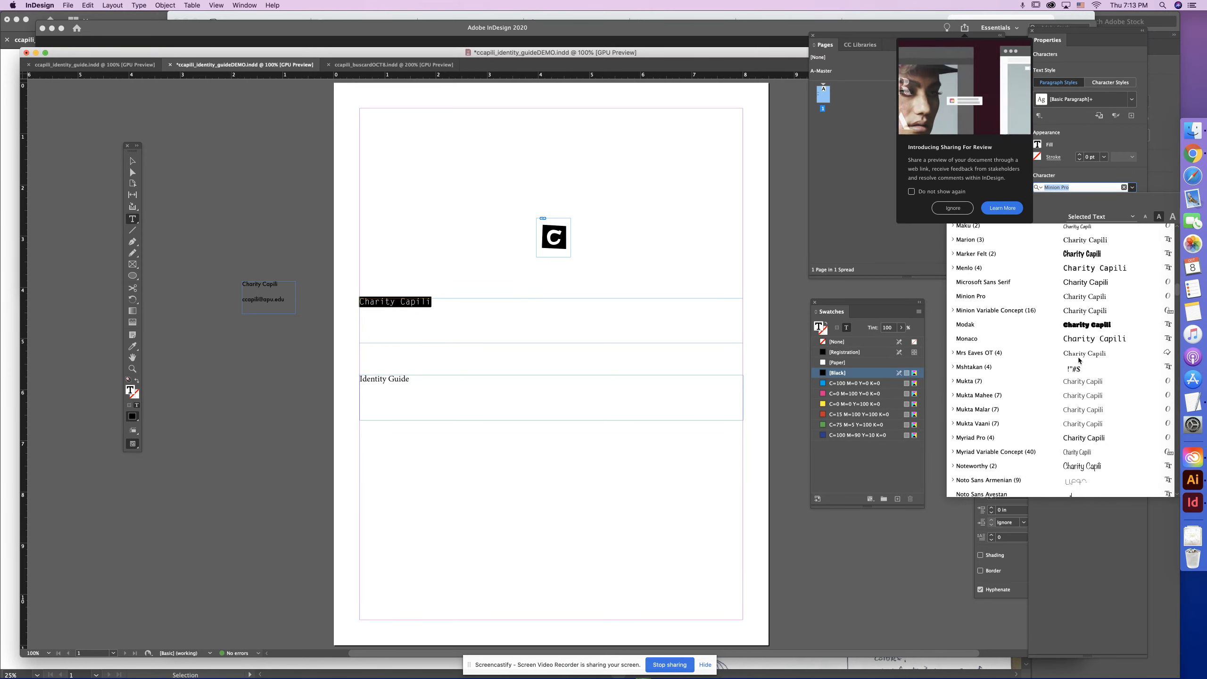
scroll(1079, 360, "up", 15)
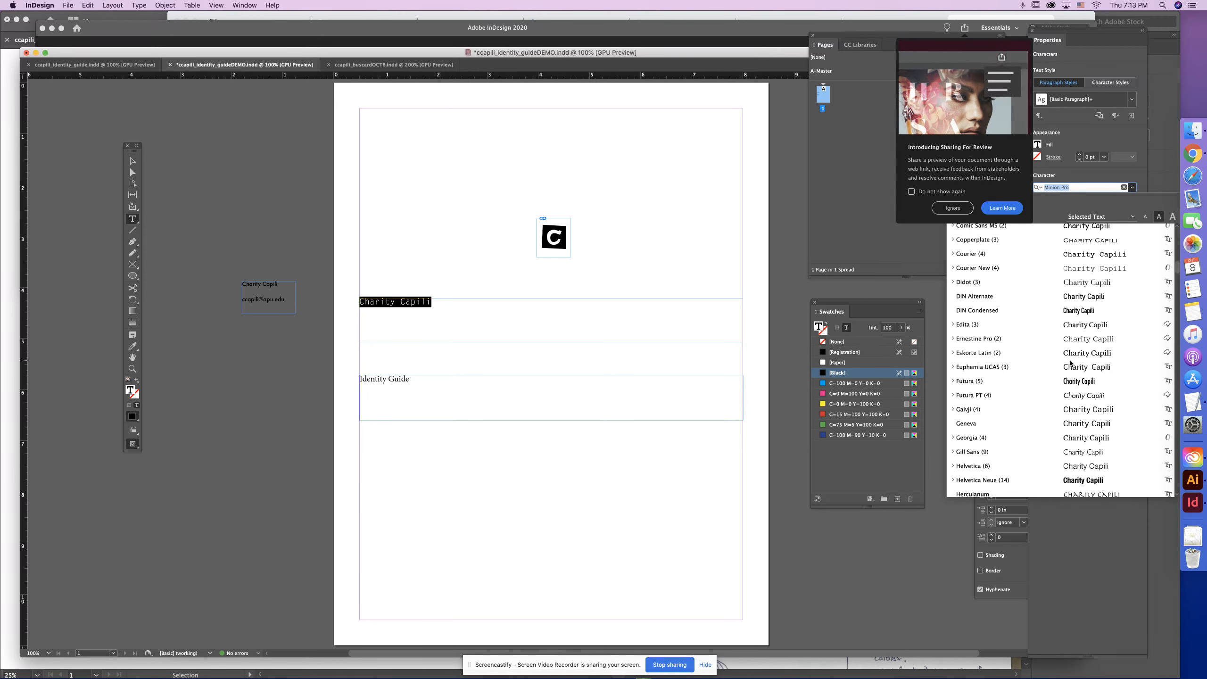
left_click(954, 382)
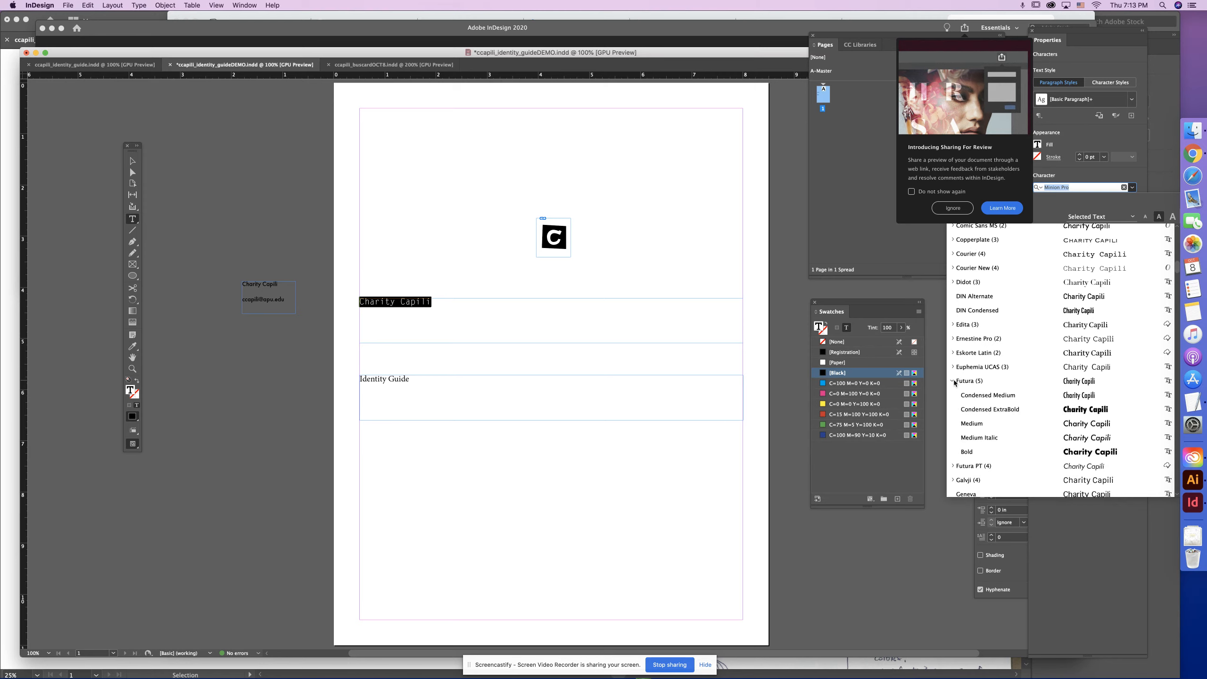
left_click(969, 425)
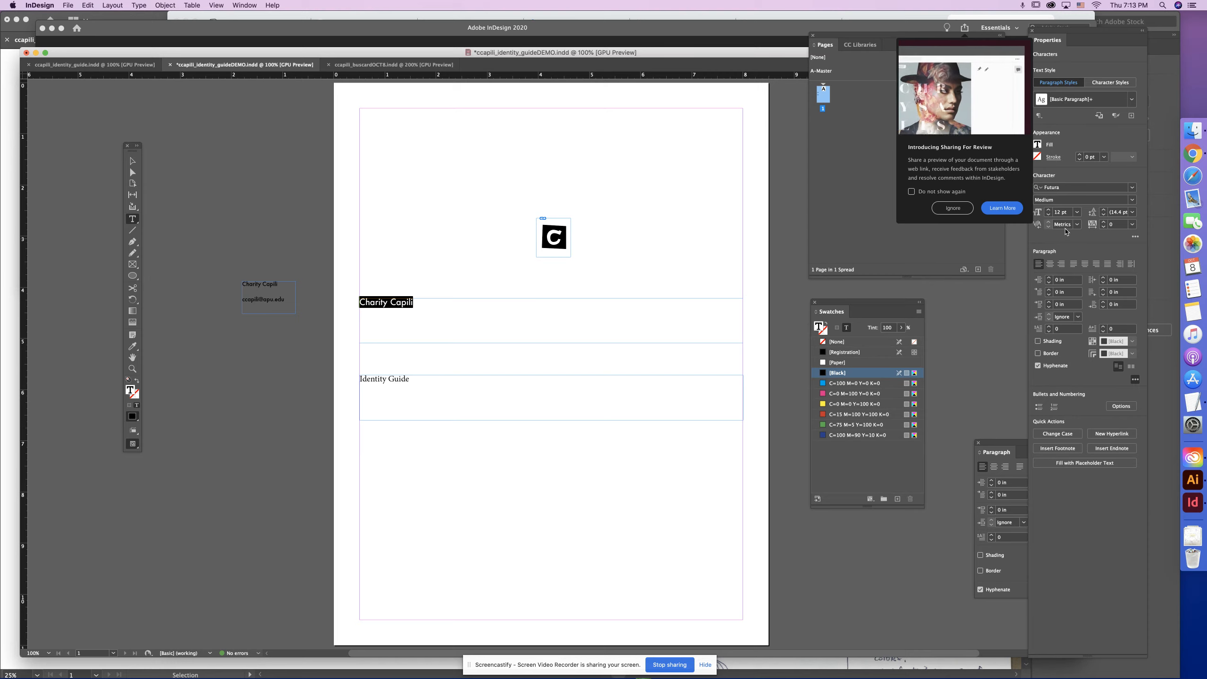
Match the "Identity Guide" text to the name's Futura Medium formatting with the Eyedropper tool.
double_click(396, 379)
triple_click(377, 379)
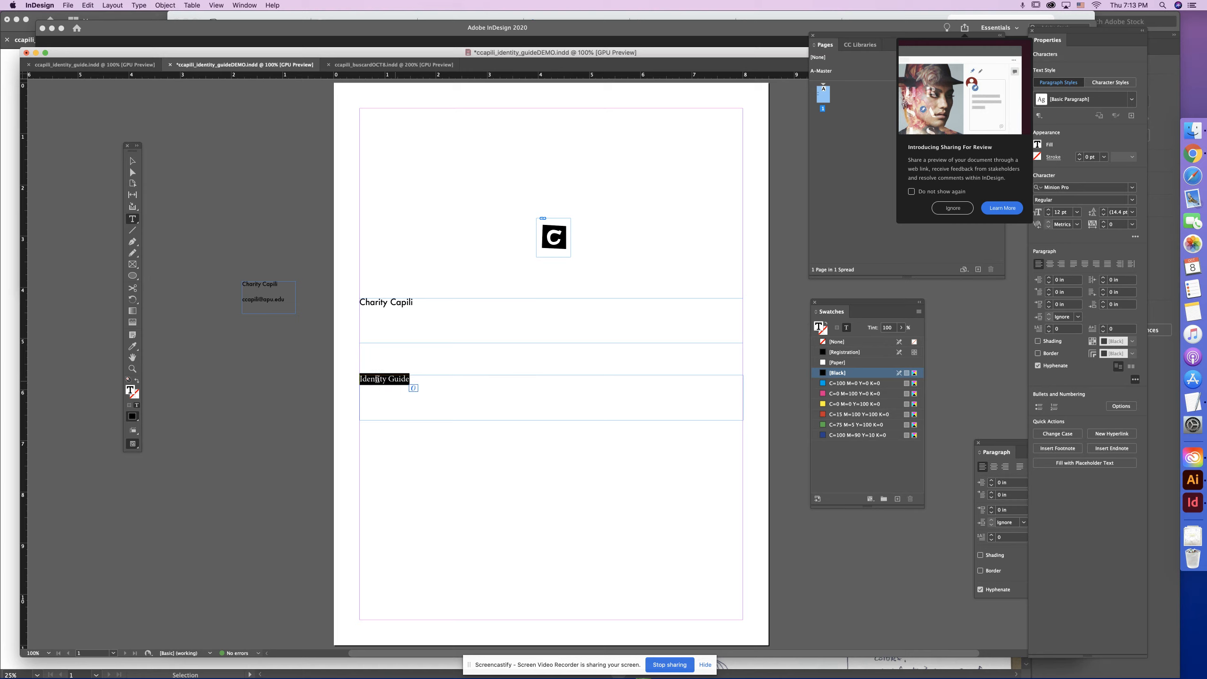
left_click(133, 346)
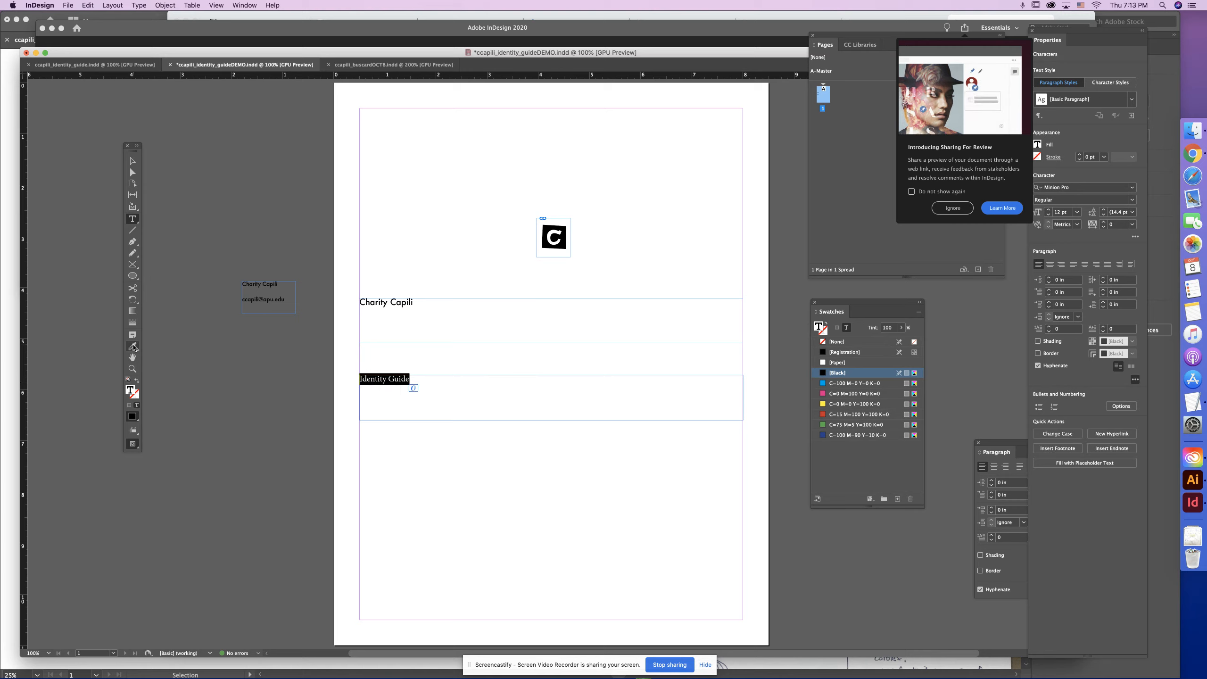
left_click(402, 304)
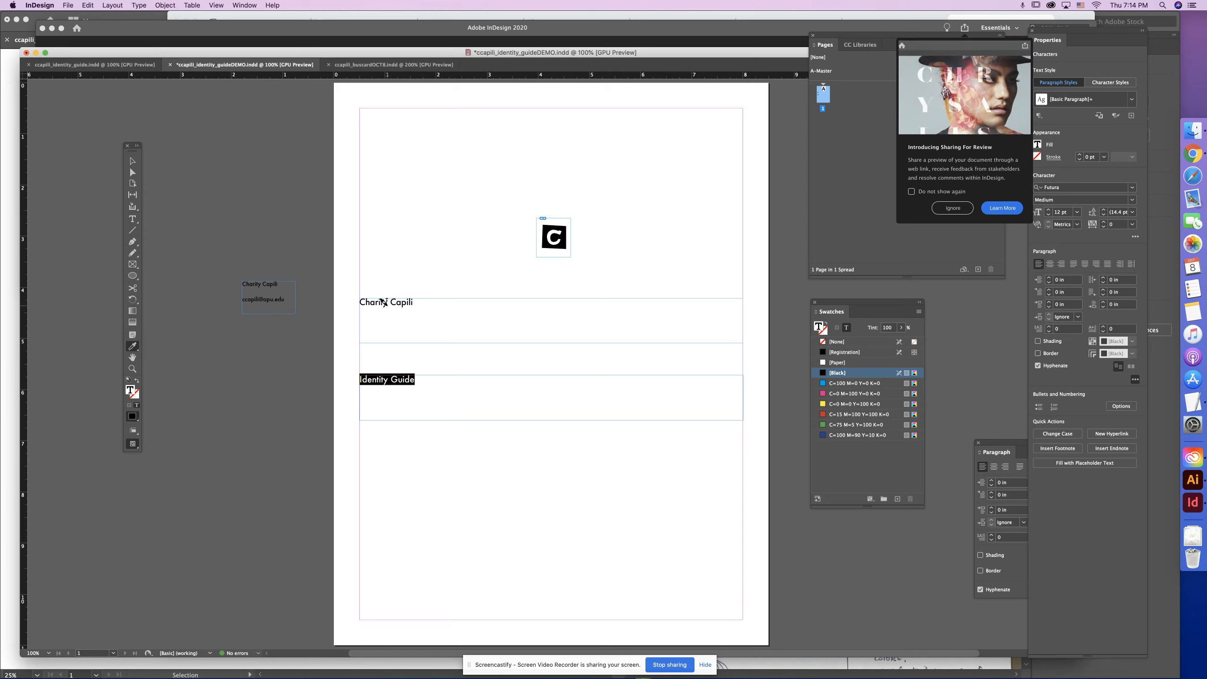
key("t")
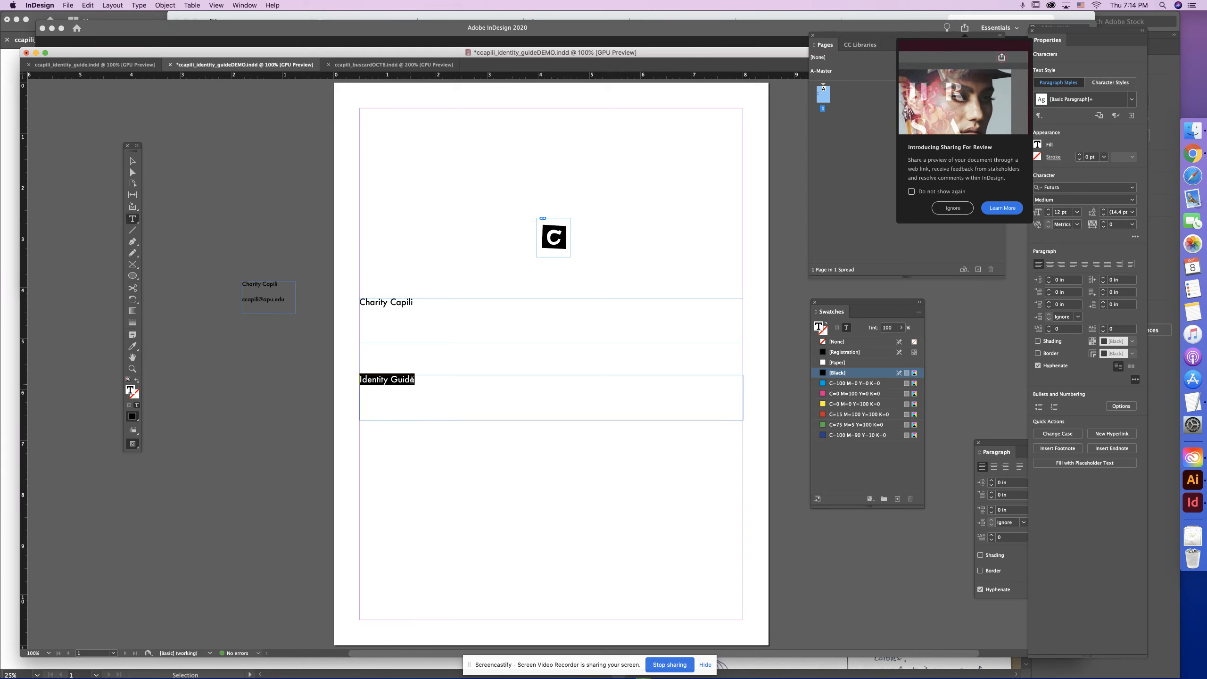
left_click_drag(416, 379, 363, 371)
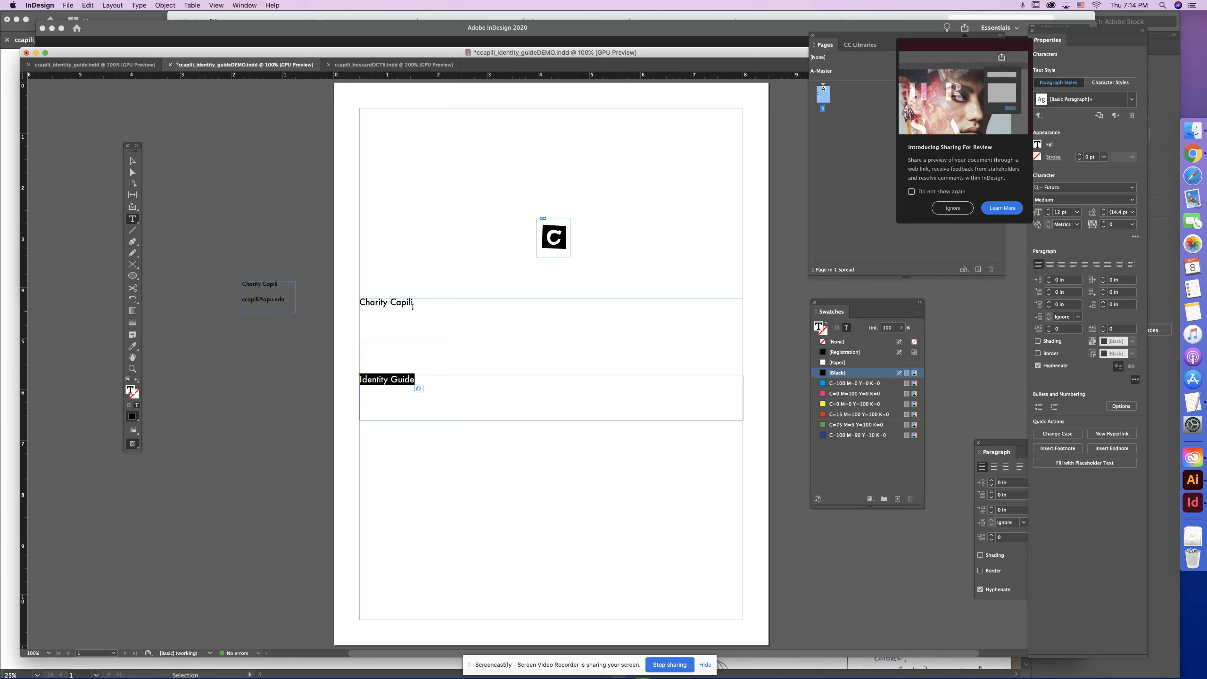
Change the case of the name text on the cover page to UPPERCASE.
left_click_drag(413, 307, 336, 306)
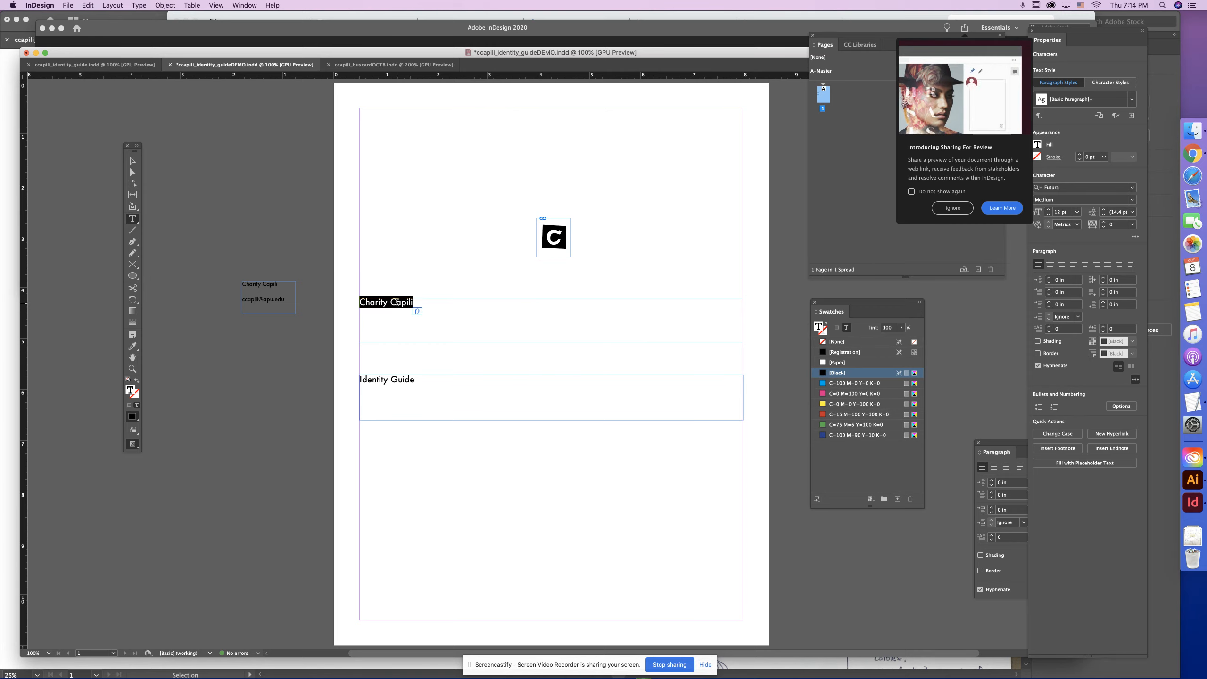
left_click(1058, 434)
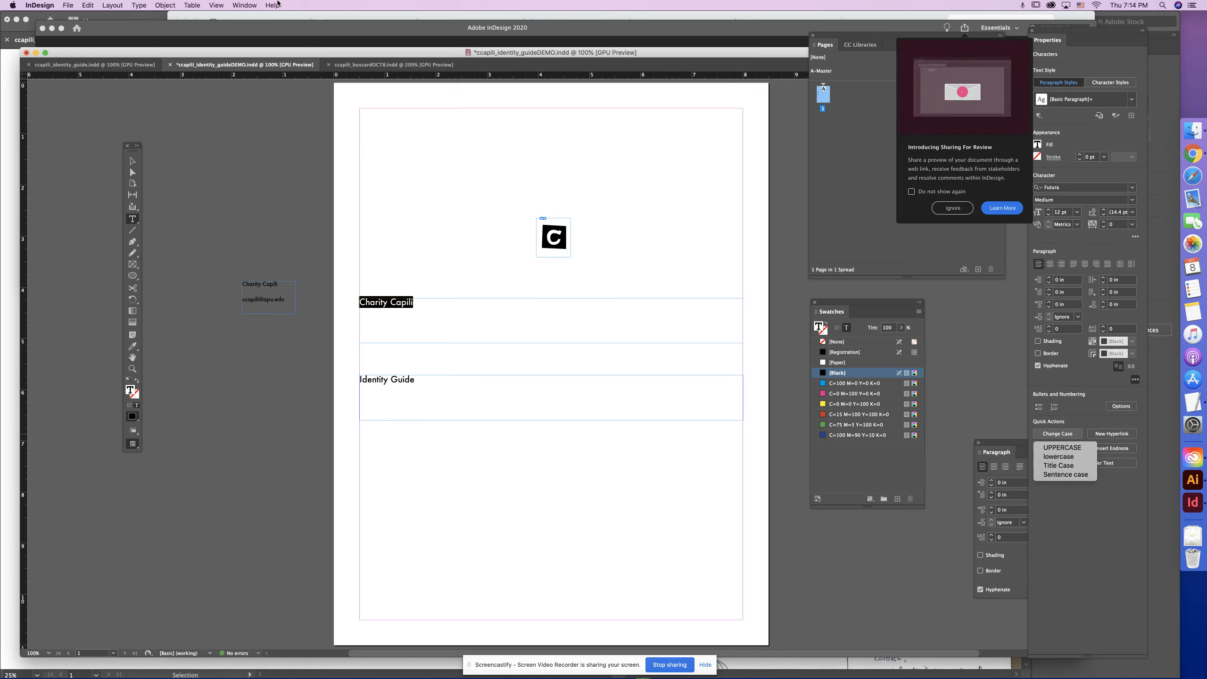
left_click(138, 7)
left_click(139, 7)
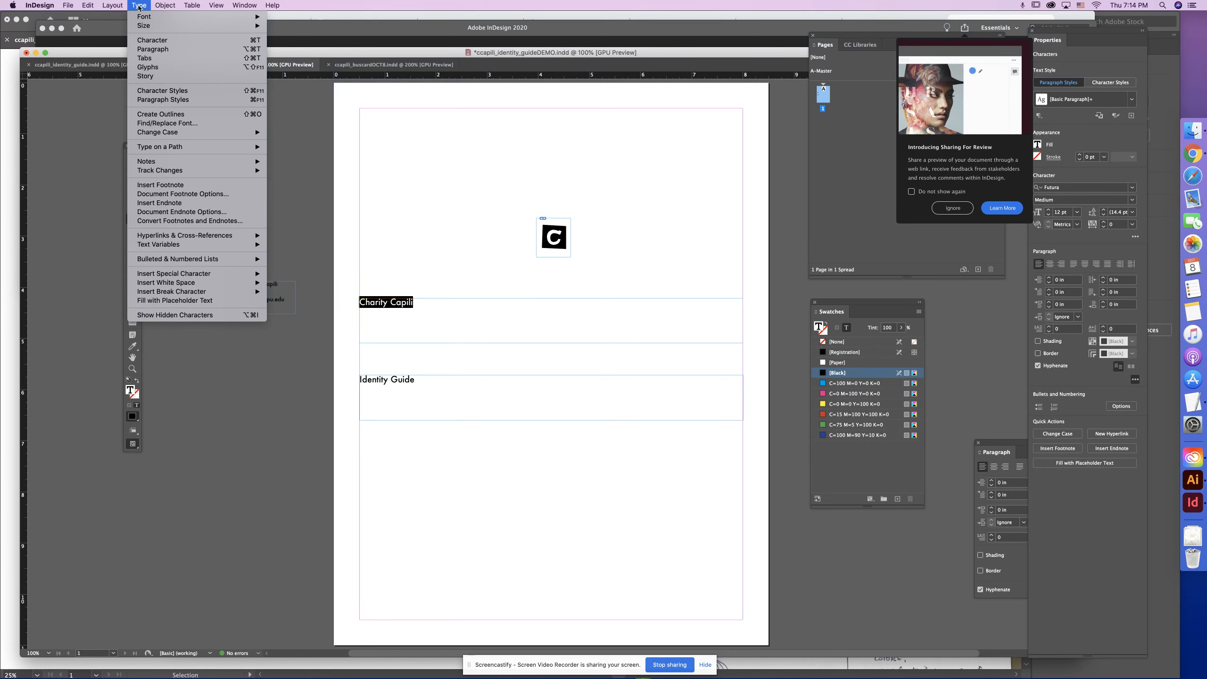
mouse_move(193, 135)
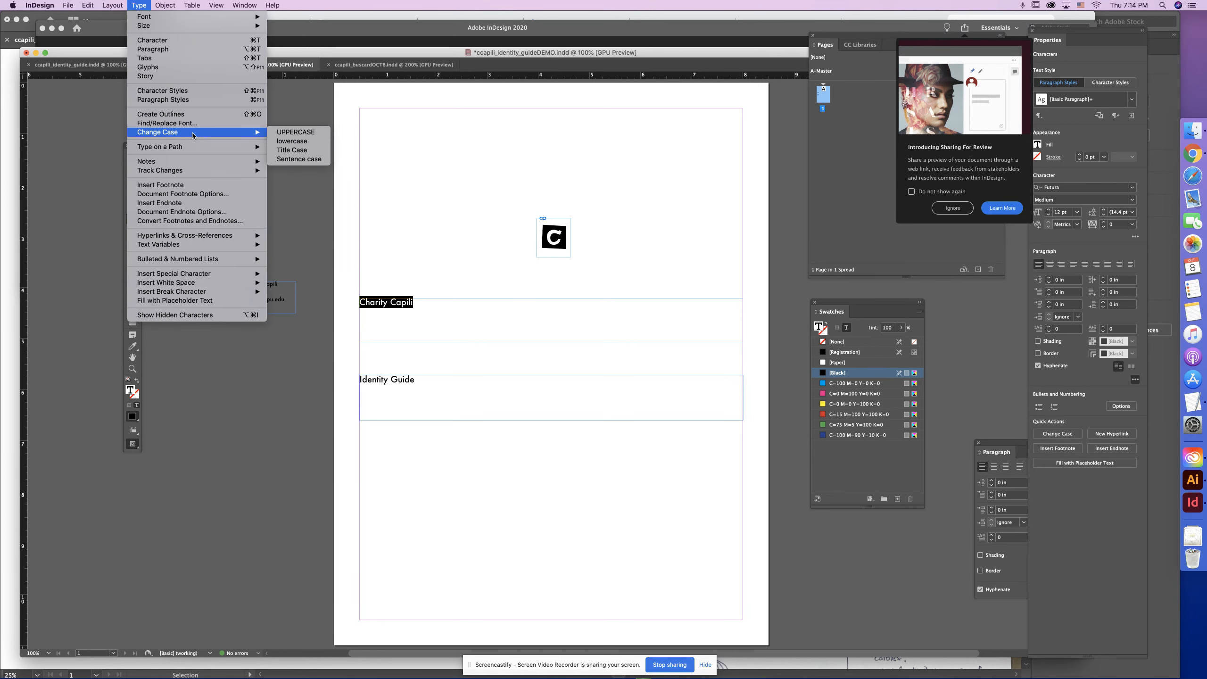
left_click(295, 132)
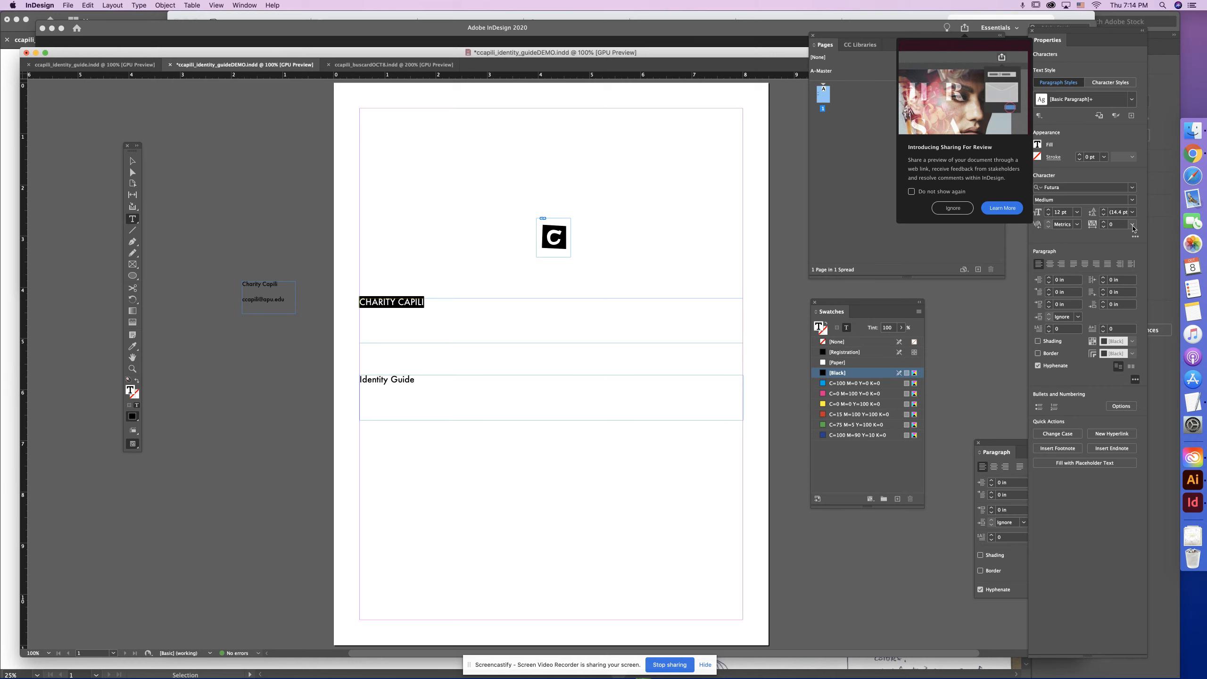
Set the tracking of the uppercase name text to 200 and deselect its frame.
key("super+equal")
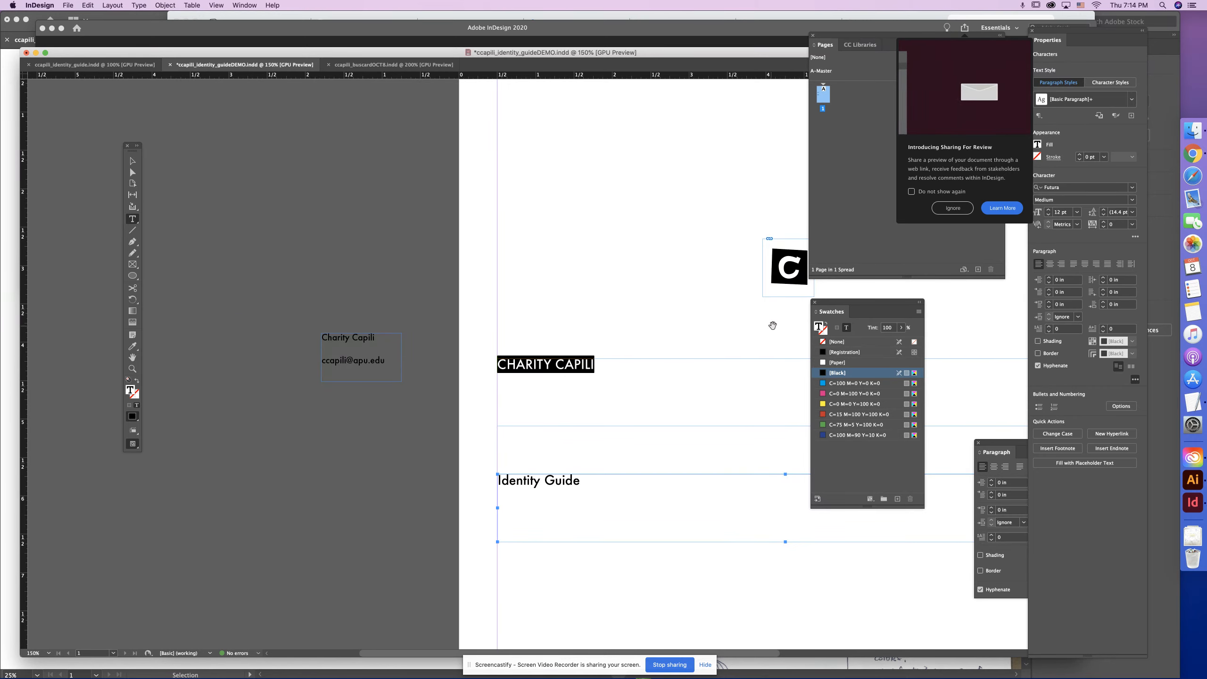
left_click_drag(772, 325, 444, 212)
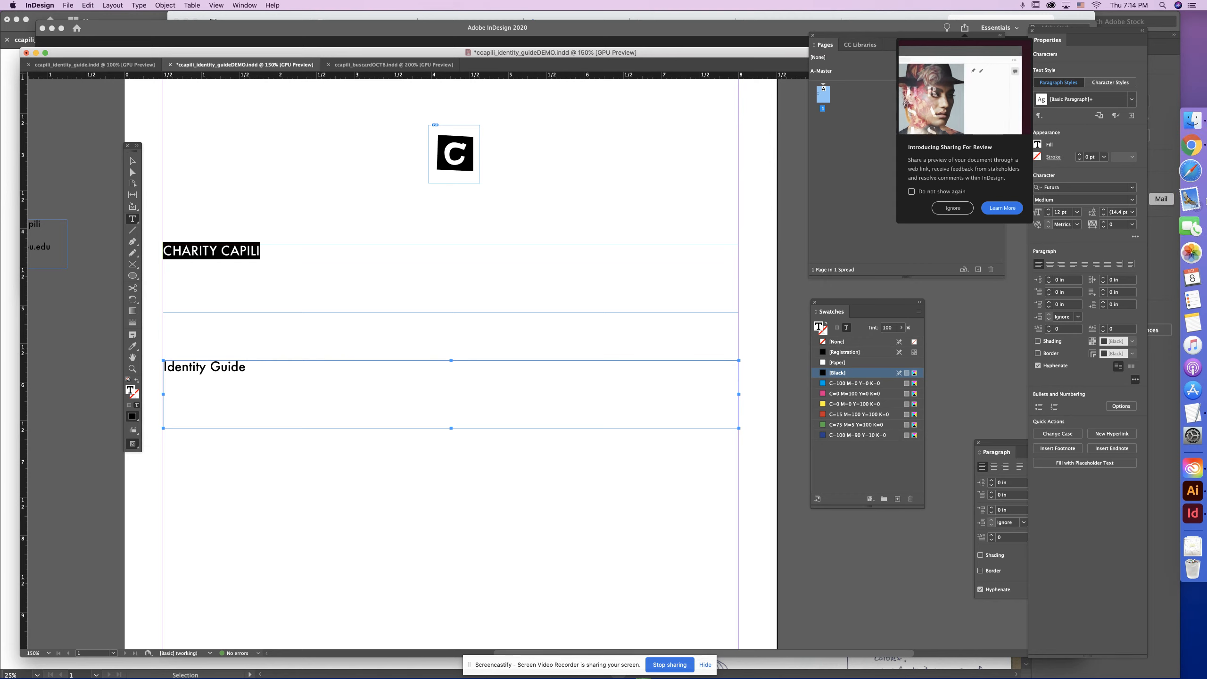
left_click(1132, 225)
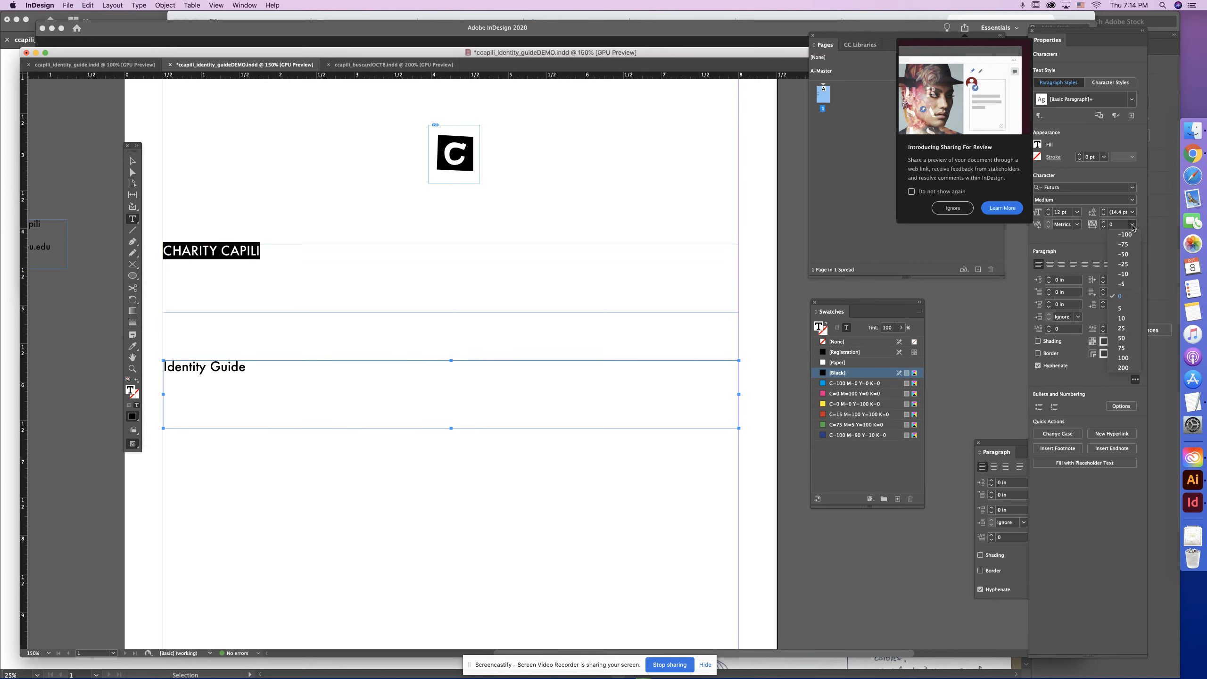
left_click(1125, 367)
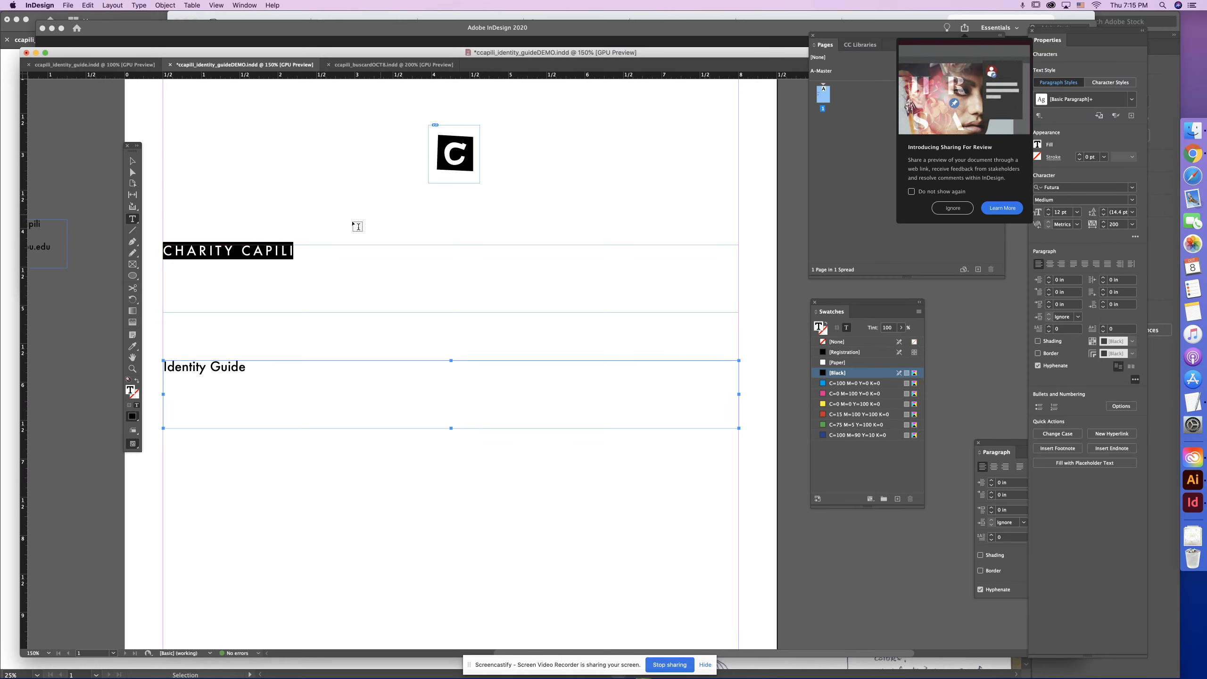
left_click(132, 163)
left_click(260, 194)
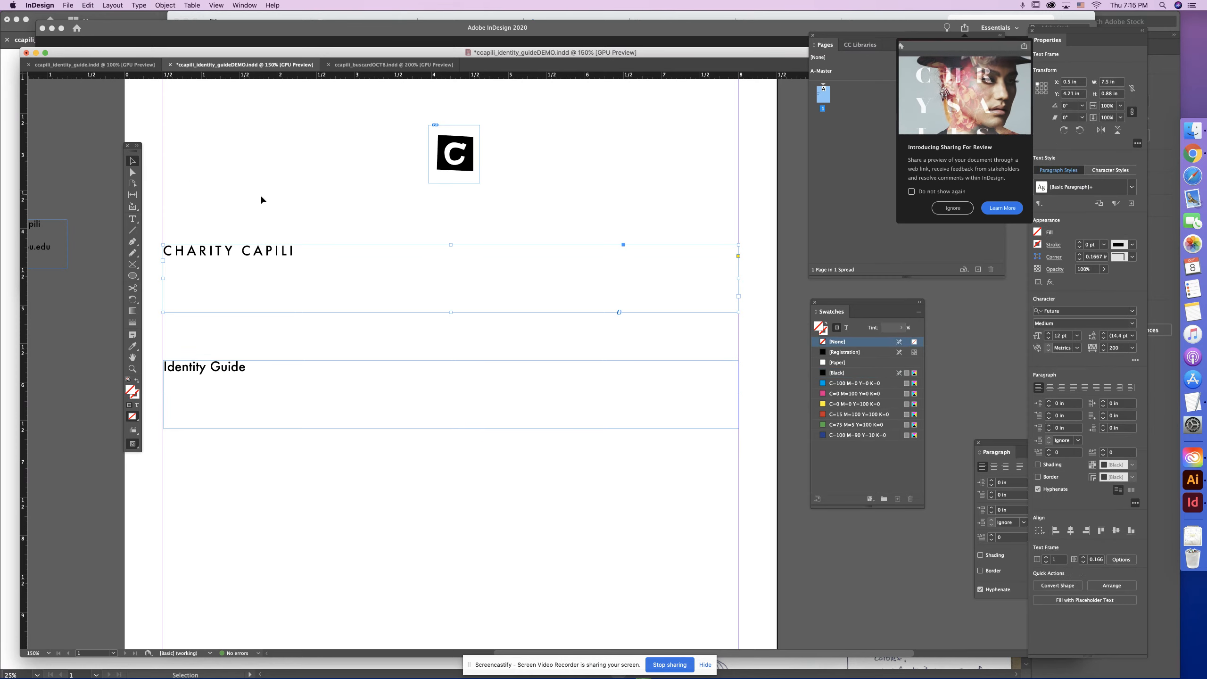
left_click(282, 258)
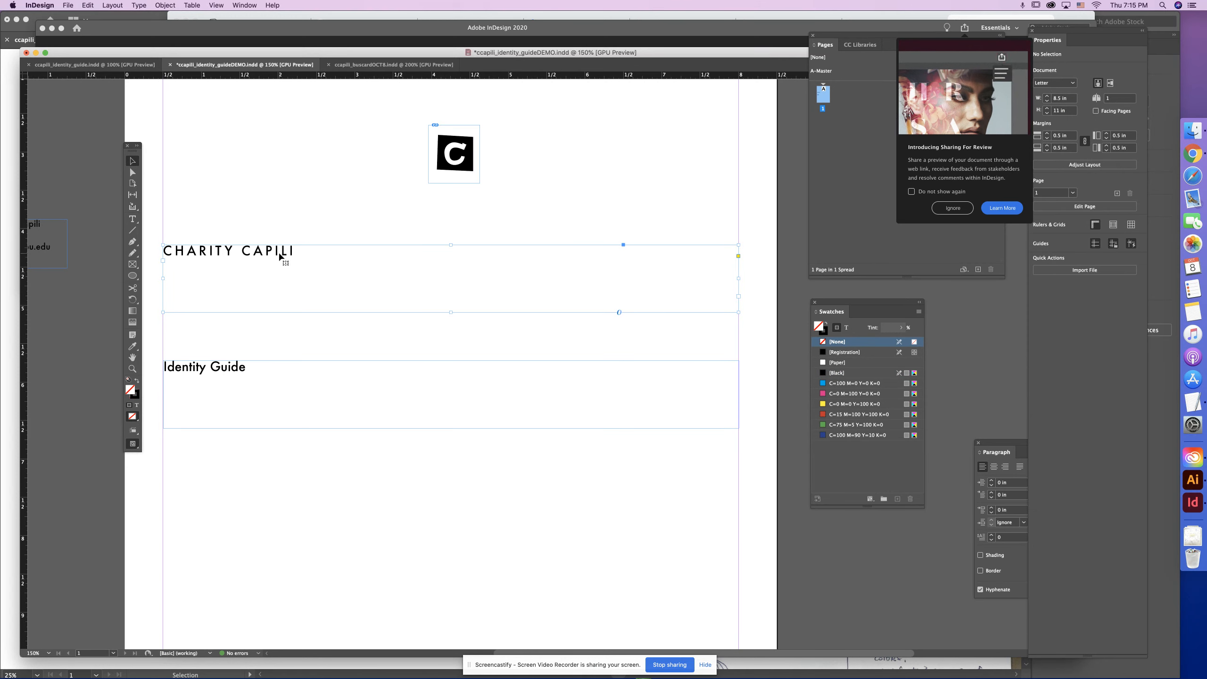
left_click(218, 371)
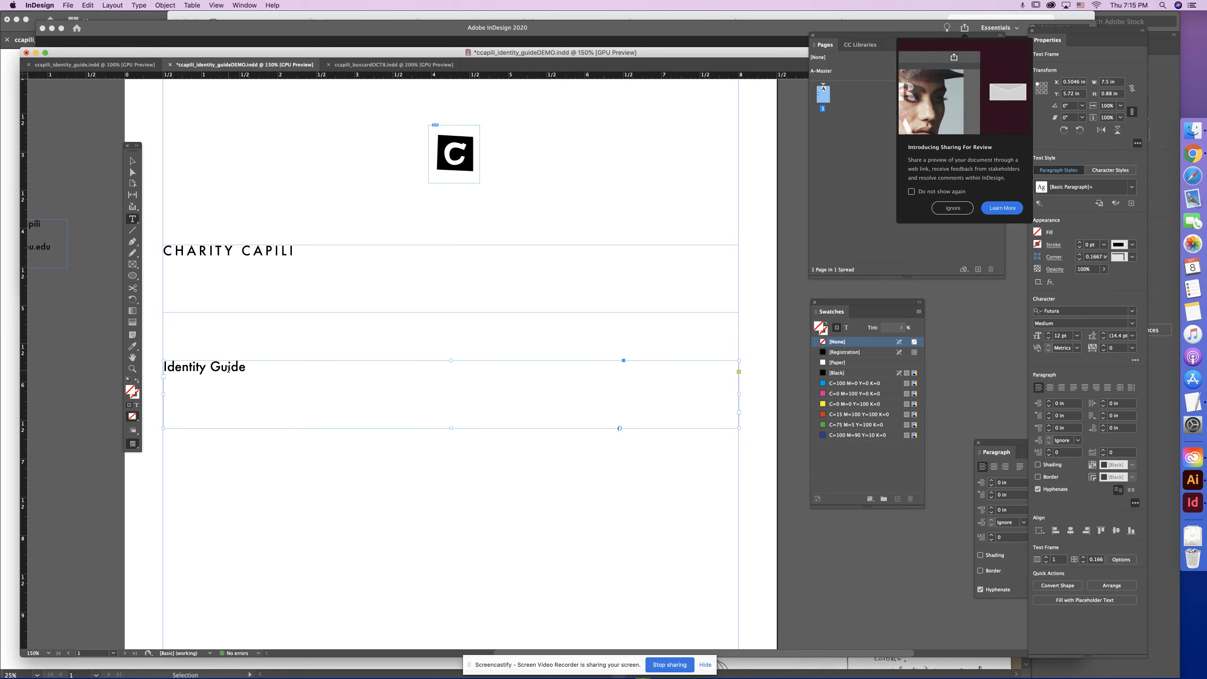
double_click(227, 369)
triple_click(211, 373)
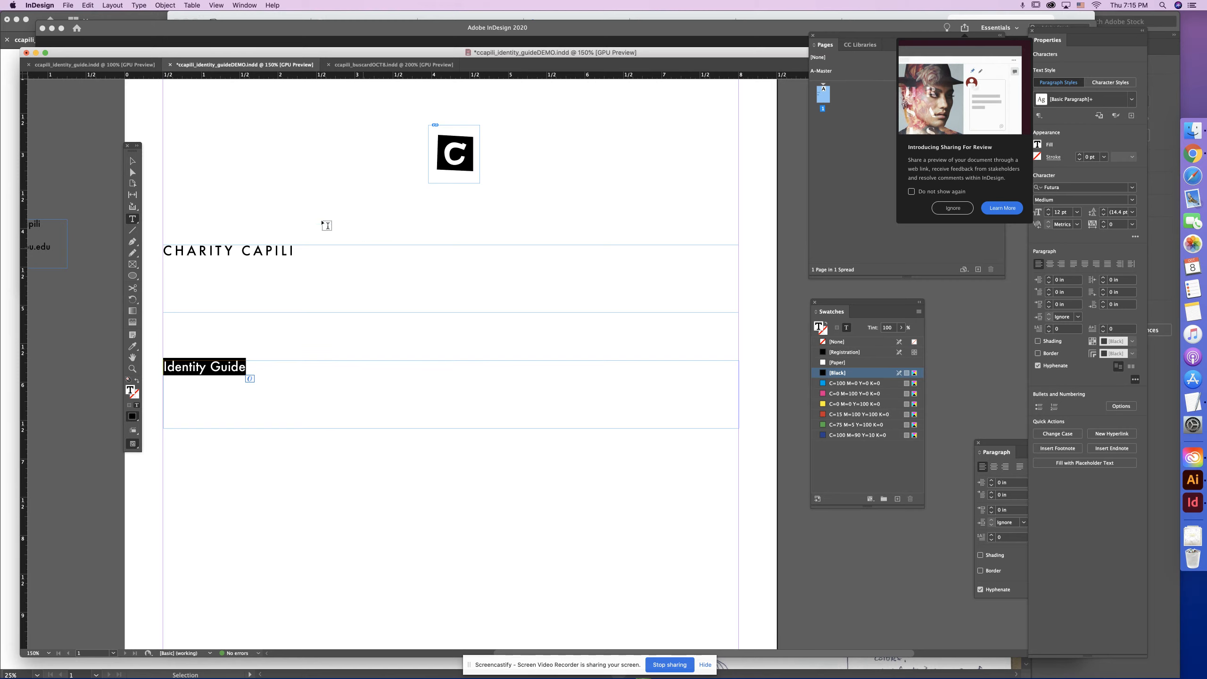
left_click(133, 161)
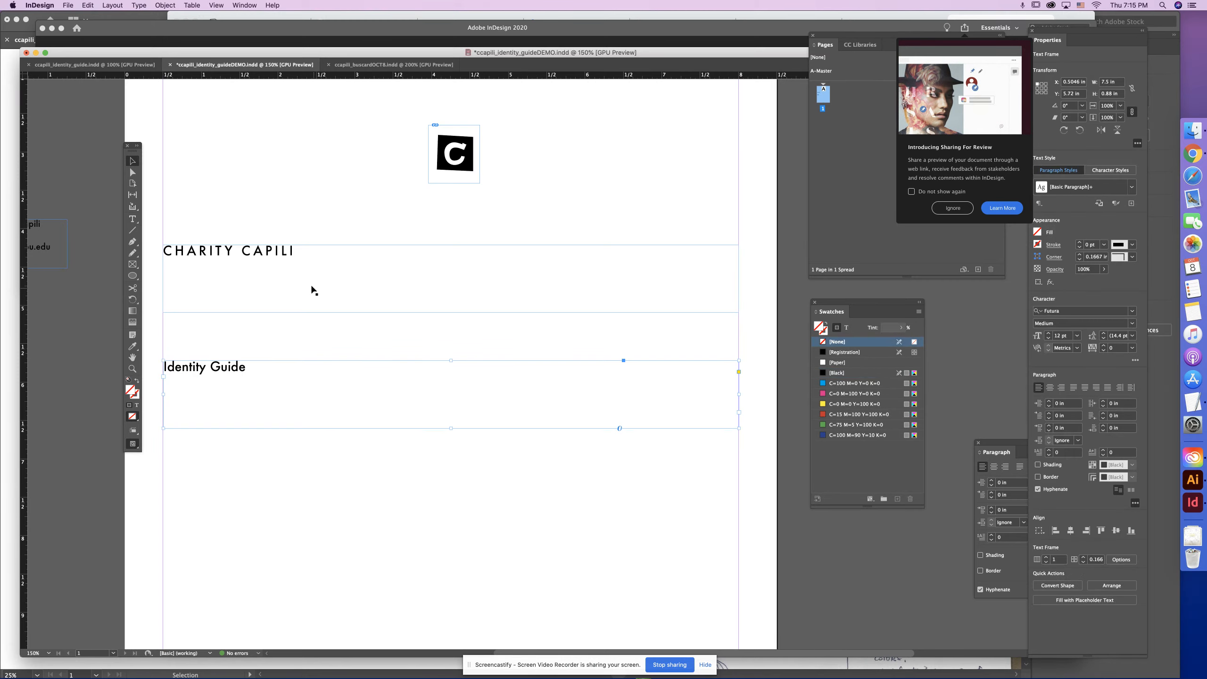
left_click(295, 261)
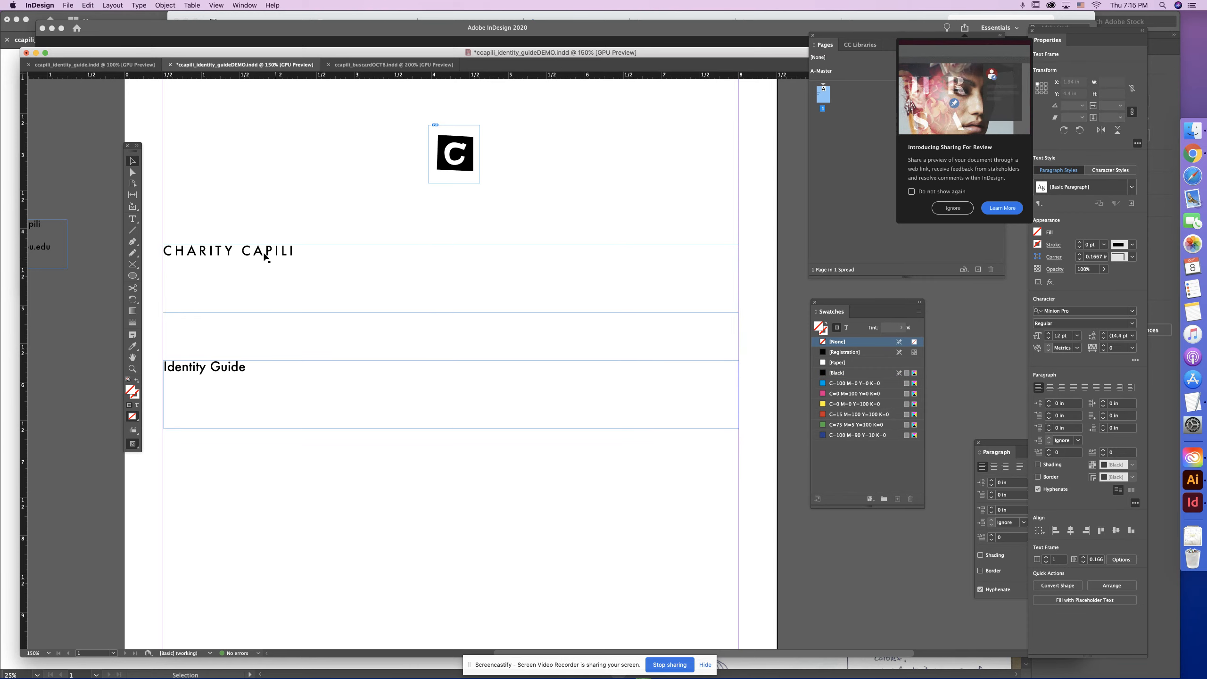
left_click(198, 208)
key("super+minus")
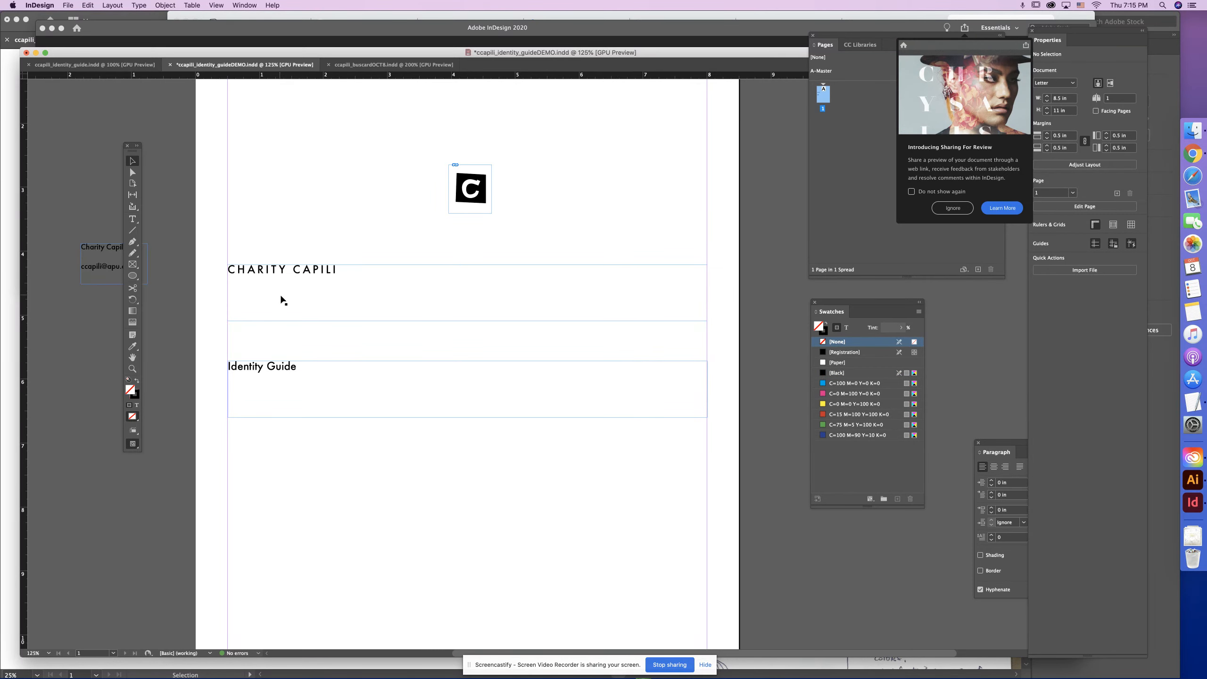
left_click(281, 278)
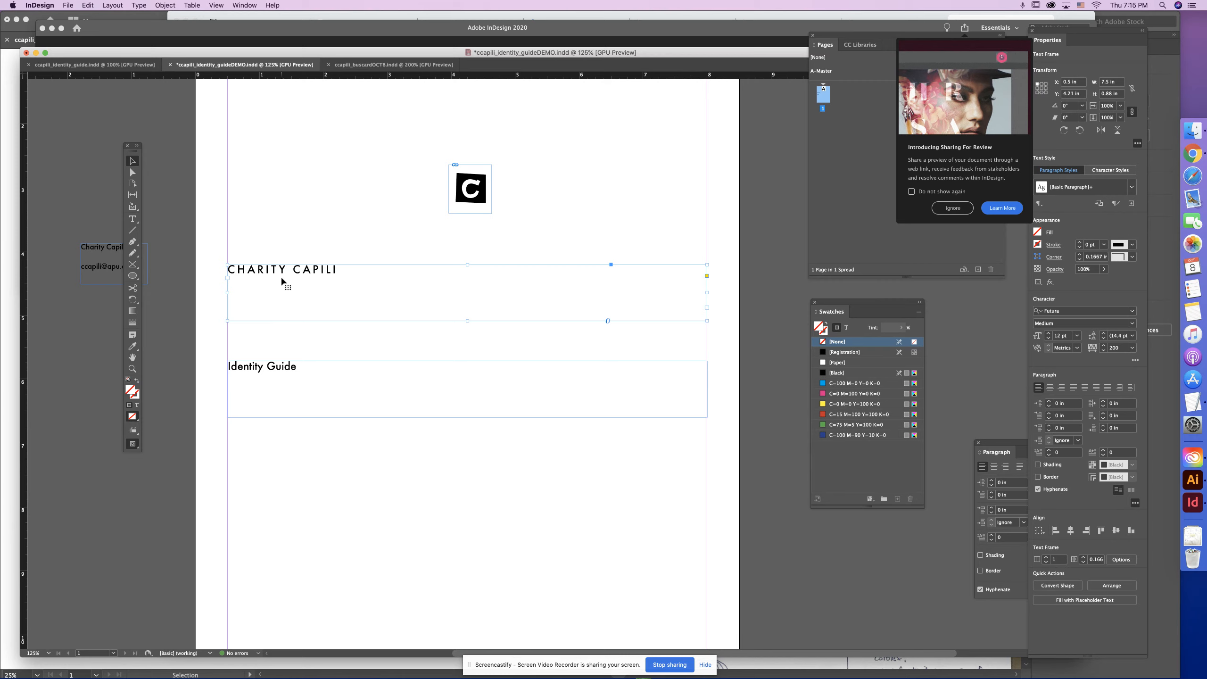
left_click(371, 213)
key("super+minus")
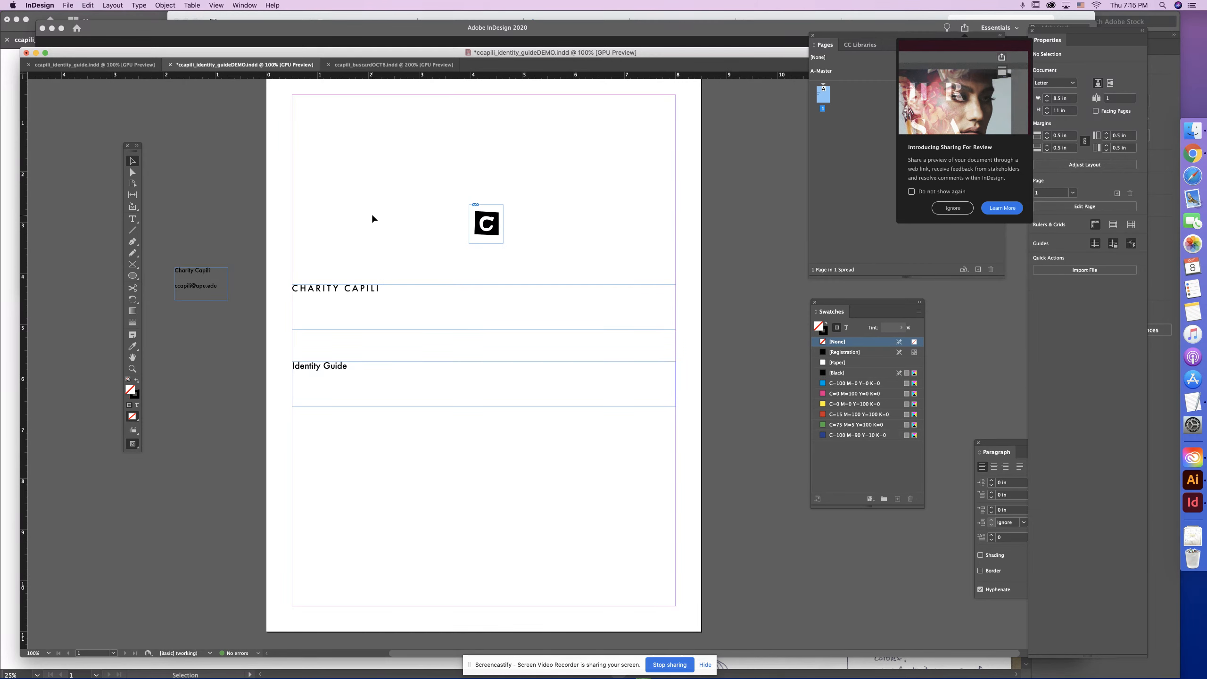
left_click_drag(376, 291, 376, 346)
left_click(482, 302)
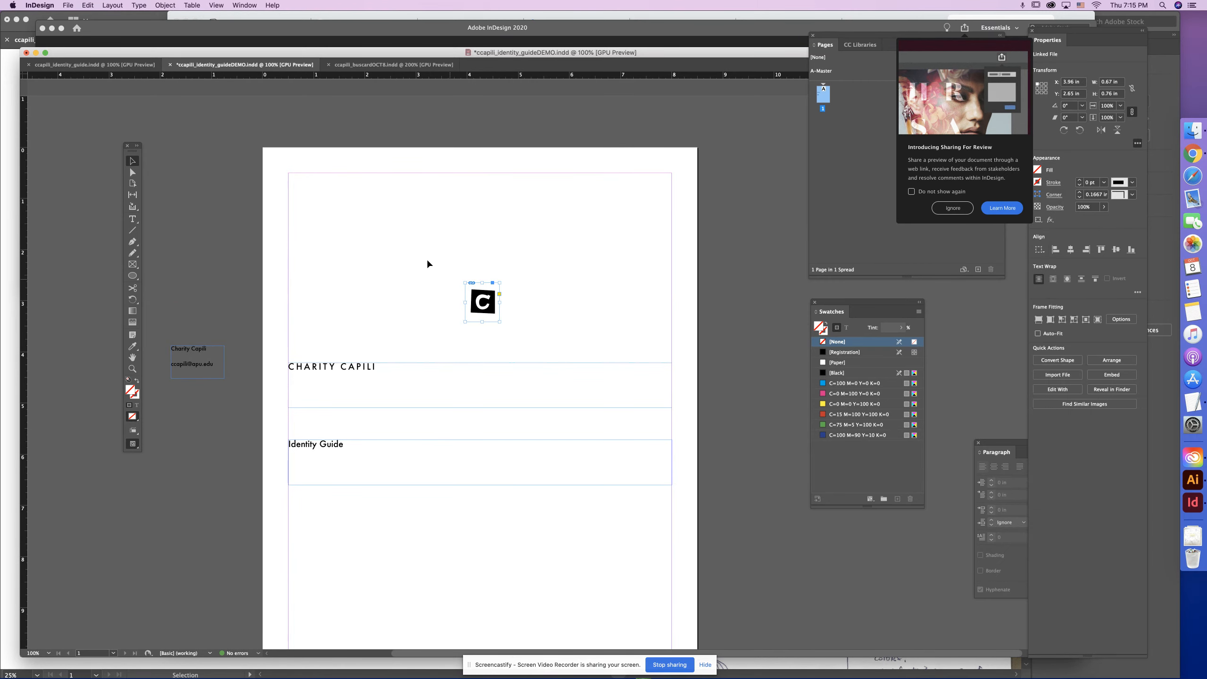
left_click(388, 185)
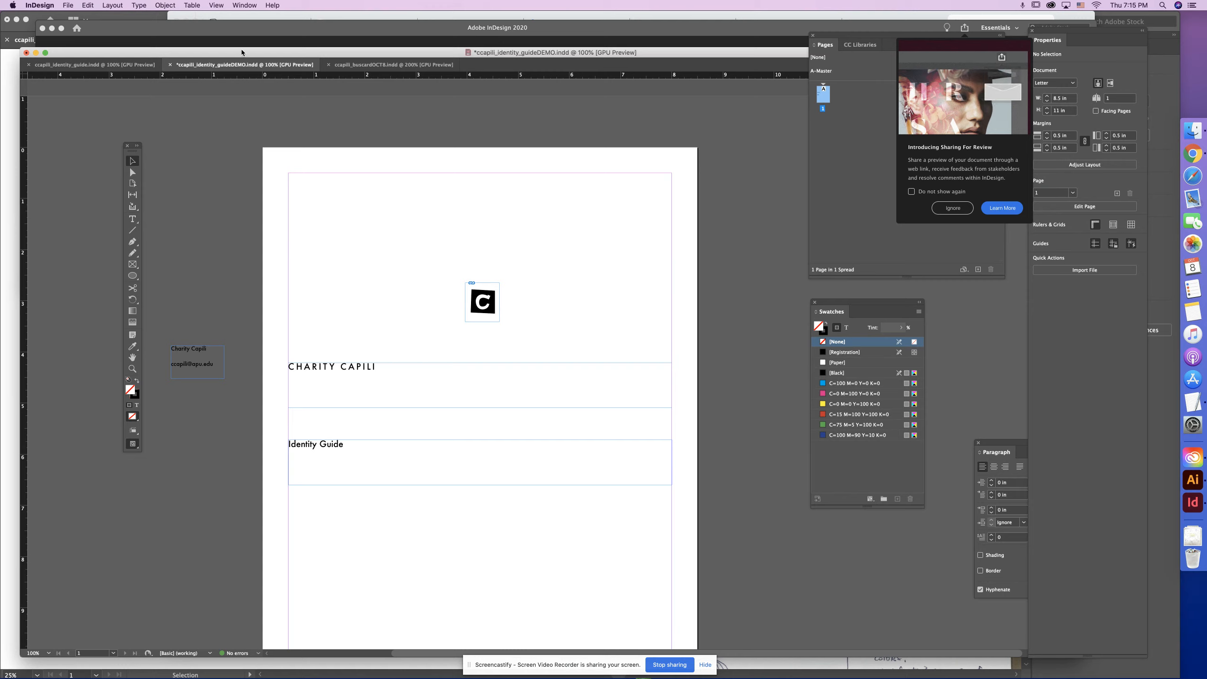
left_click(216, 6)
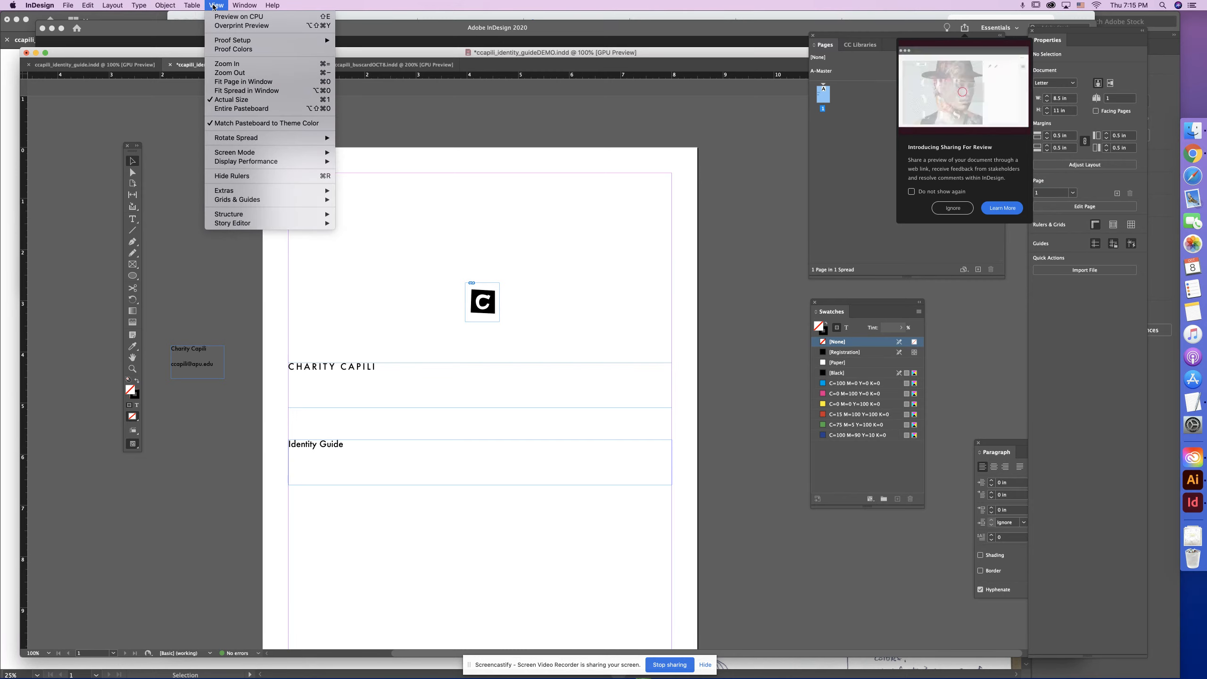
left_click(479, 174)
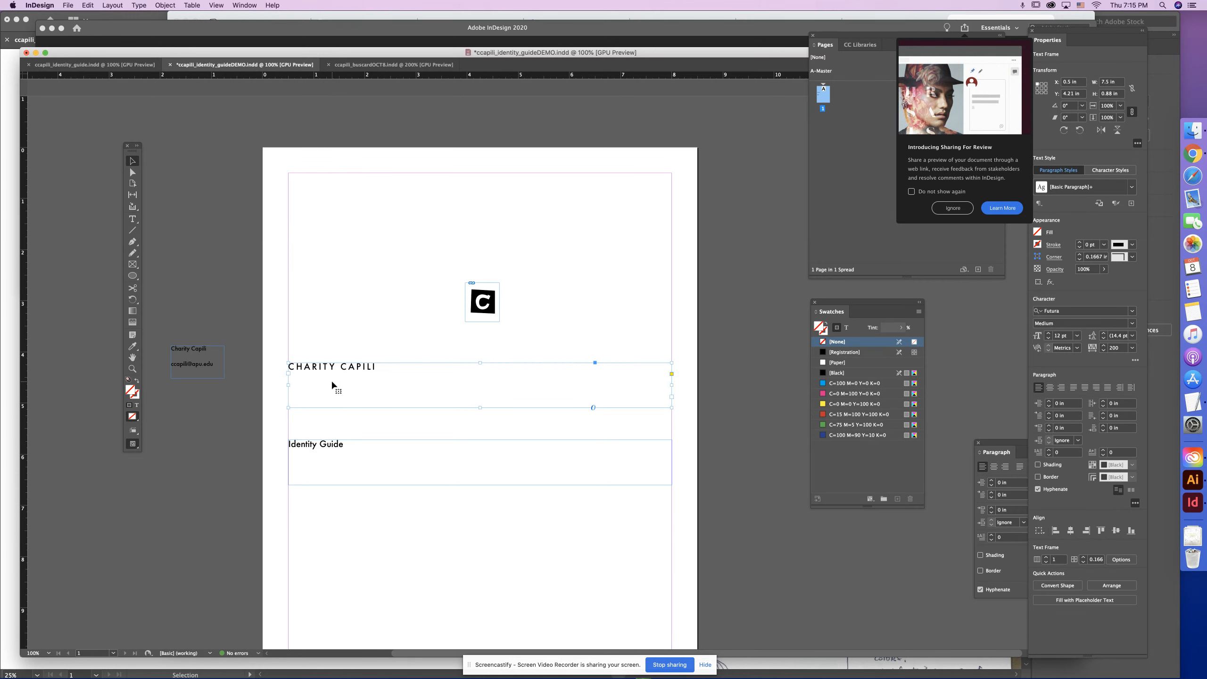
Center-align the name text and the "Identity Guide" text within their frames on the cover page.
left_click(351, 453, "shift")
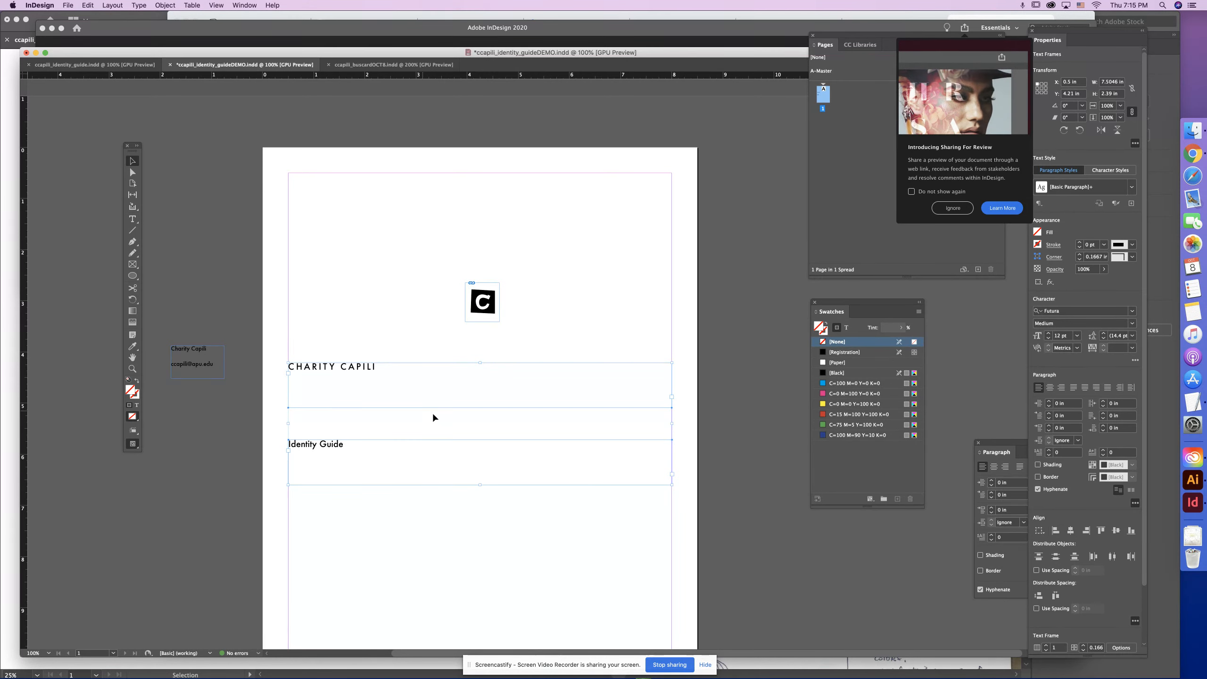
left_click(372, 368)
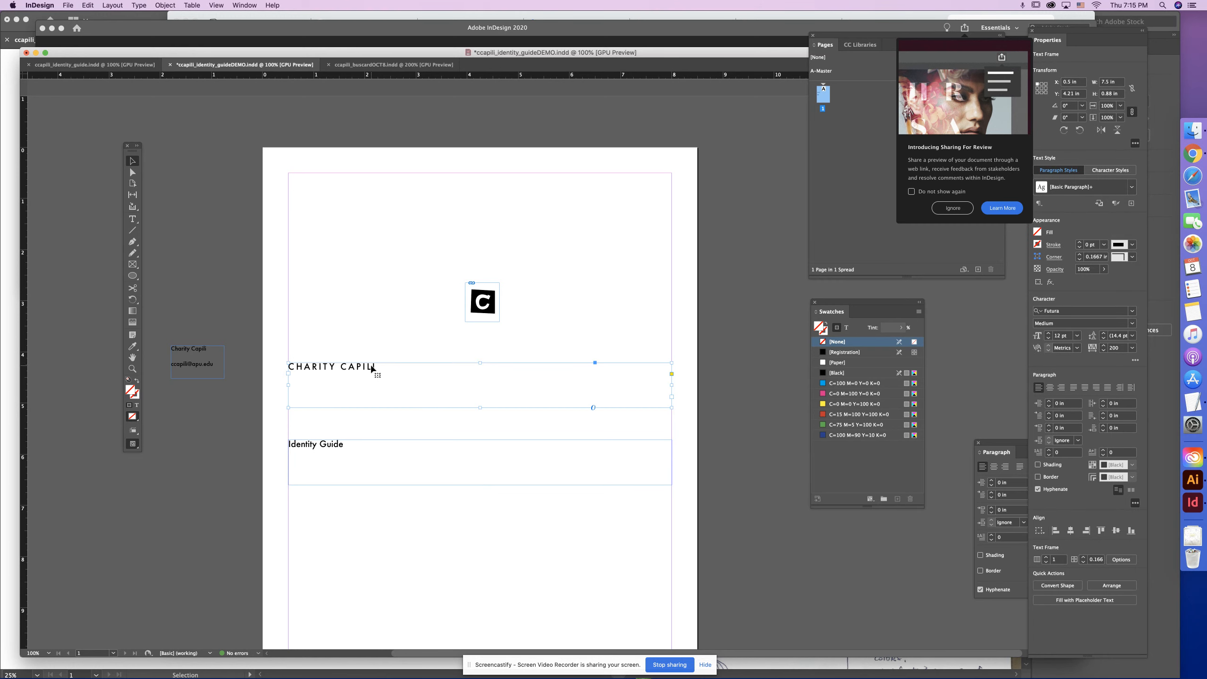
left_click(1049, 387)
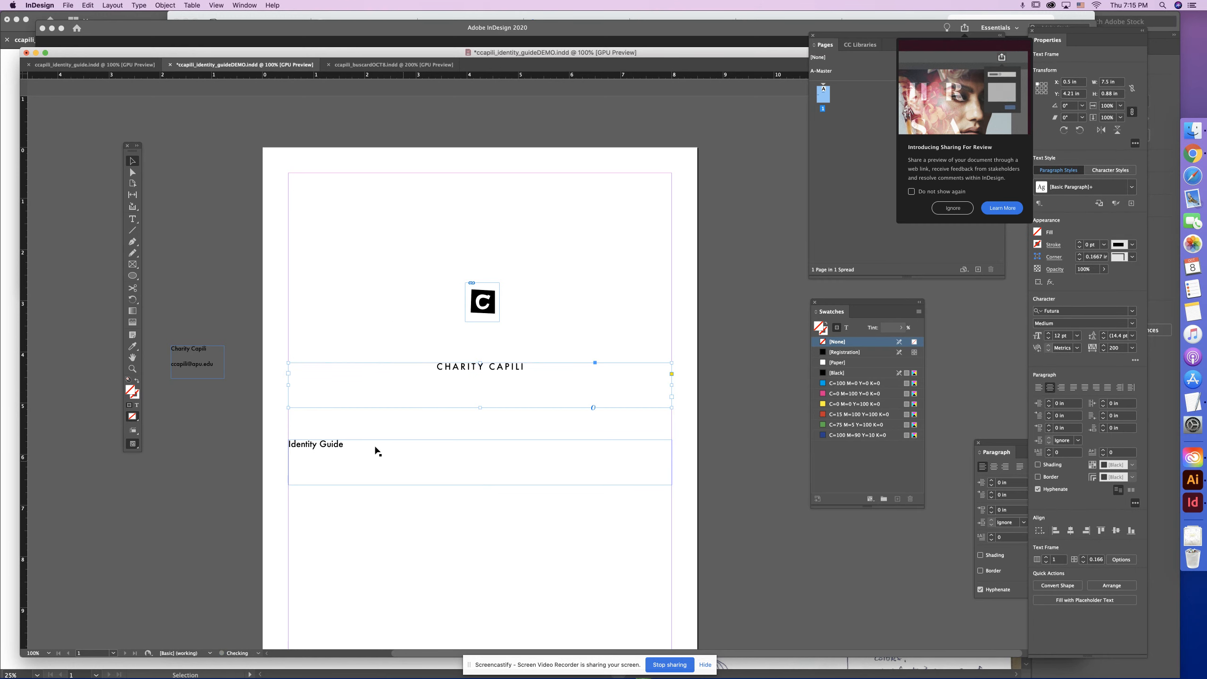
left_click(340, 449)
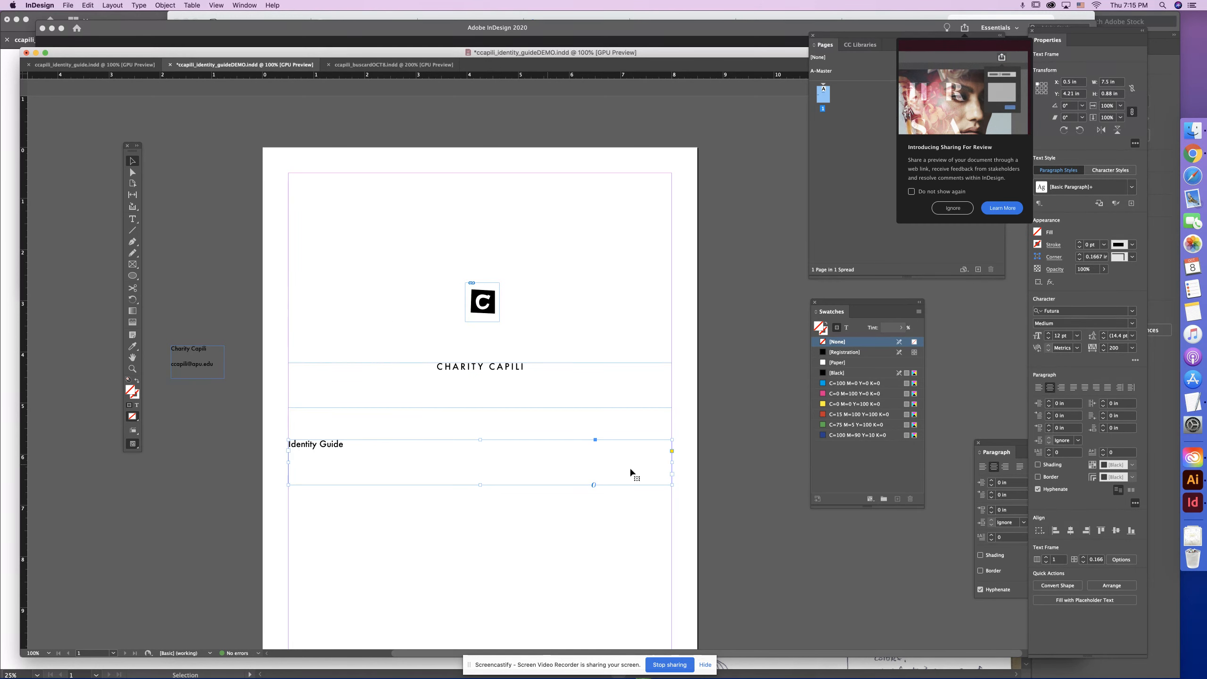
left_click(1050, 387)
left_click(411, 334)
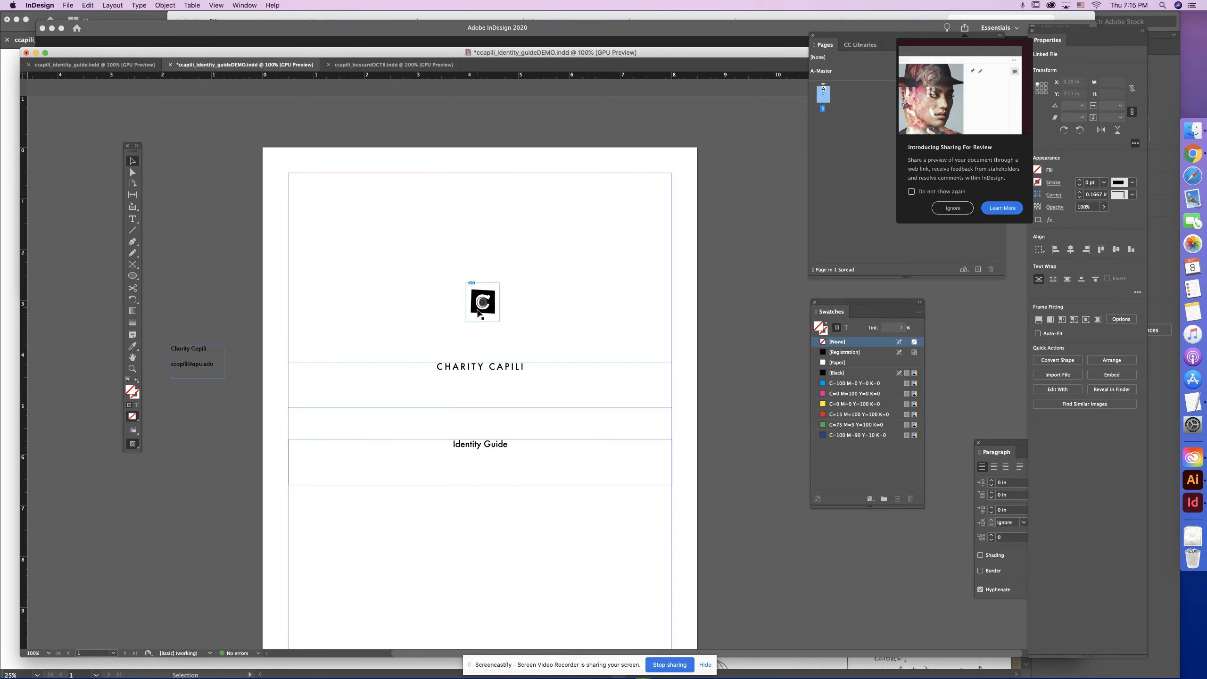
Enlarge the cover logo proportionally to about 2.39 by 2.71 in and move the name text up close beneath it.
left_click(490, 314)
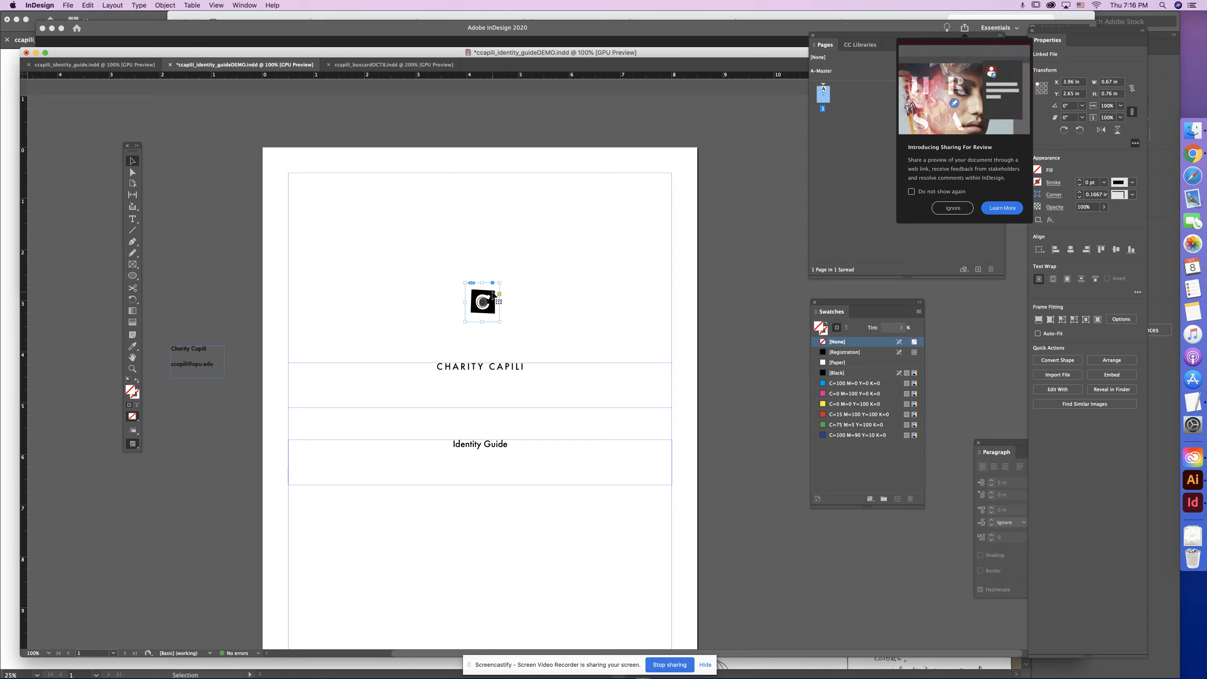
left_click_drag(499, 283, 532, 244)
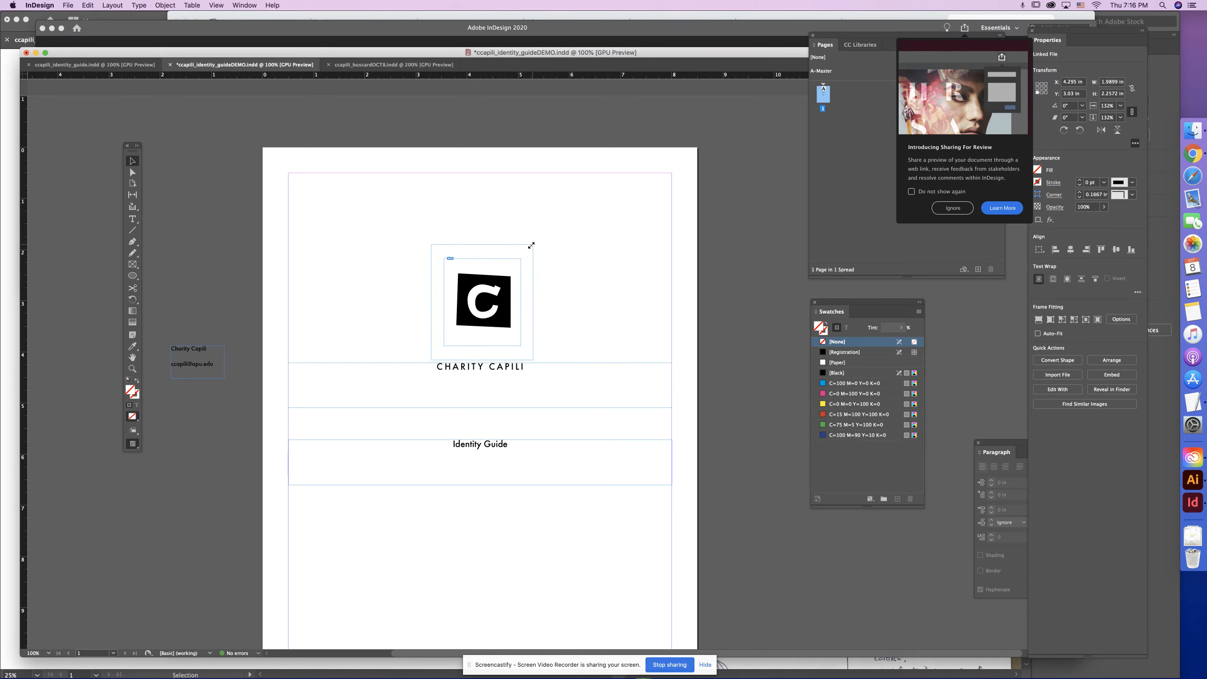
left_click(579, 318)
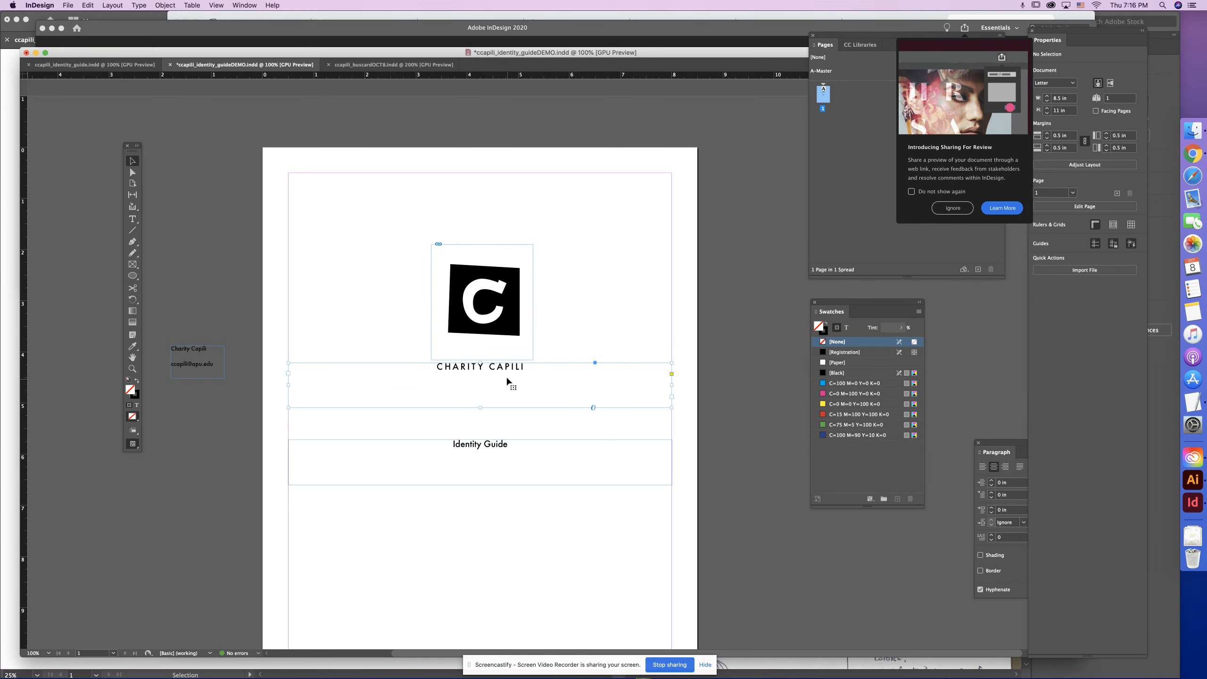
left_click_drag(524, 375, 523, 352)
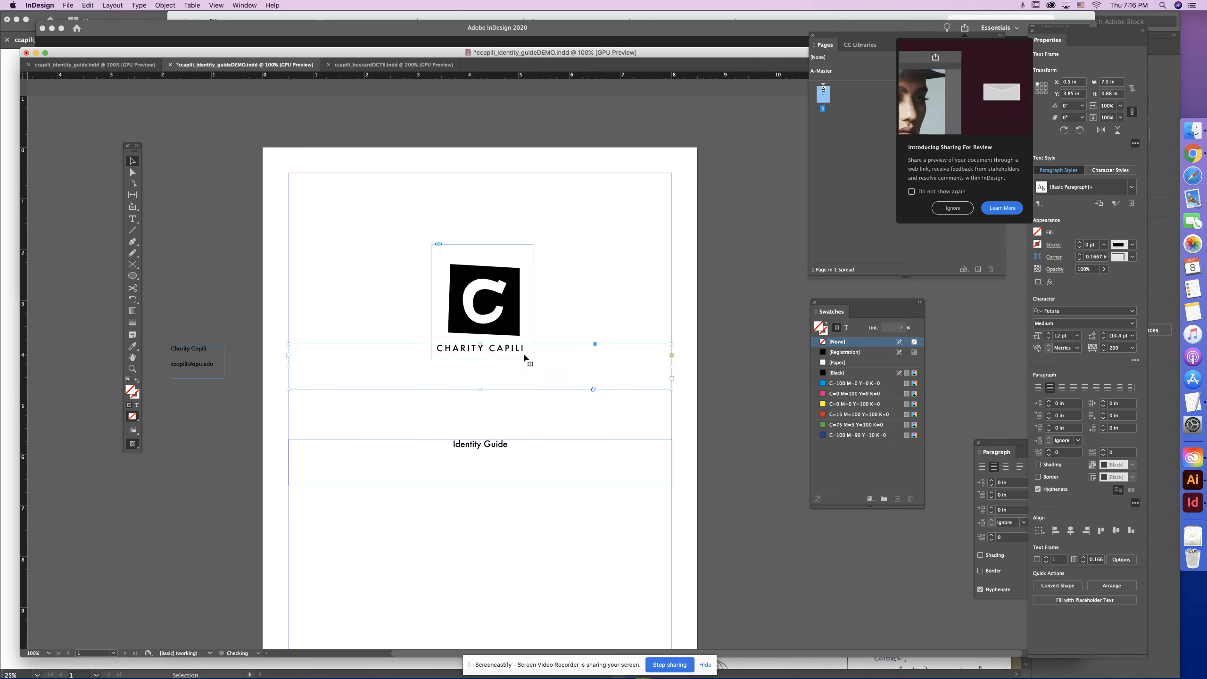
left_click(518, 318)
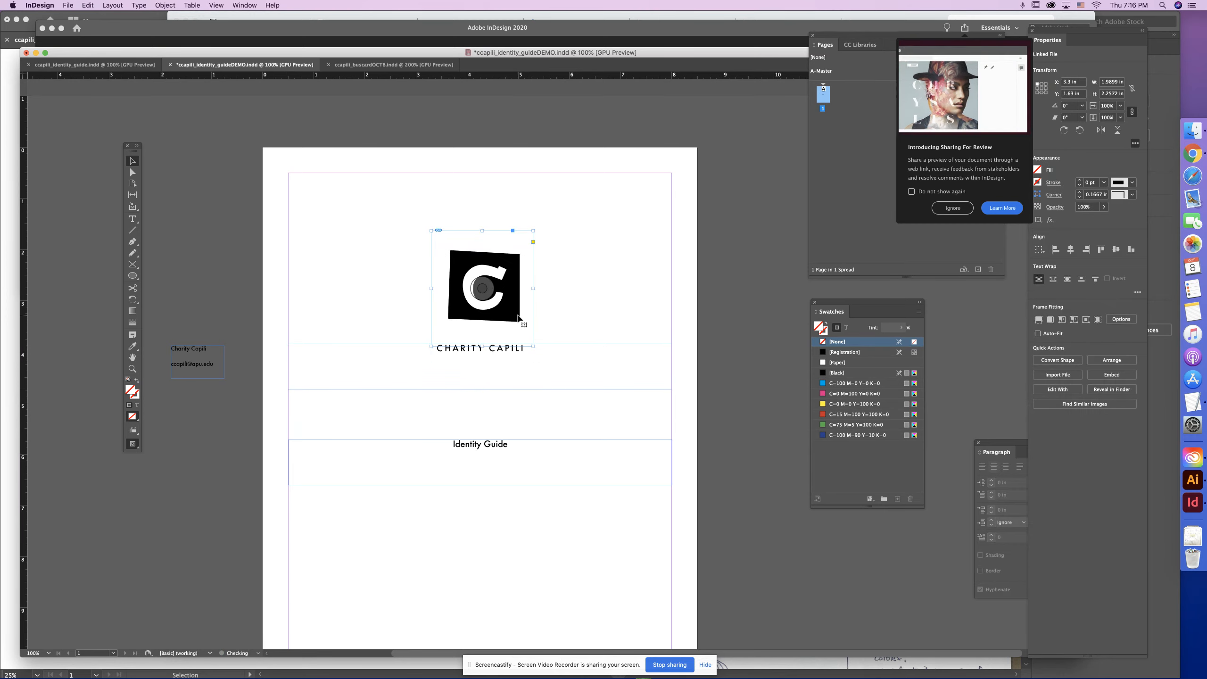
left_click_drag(532, 230, 543, 222)
left_click_drag(521, 321, 522, 315)
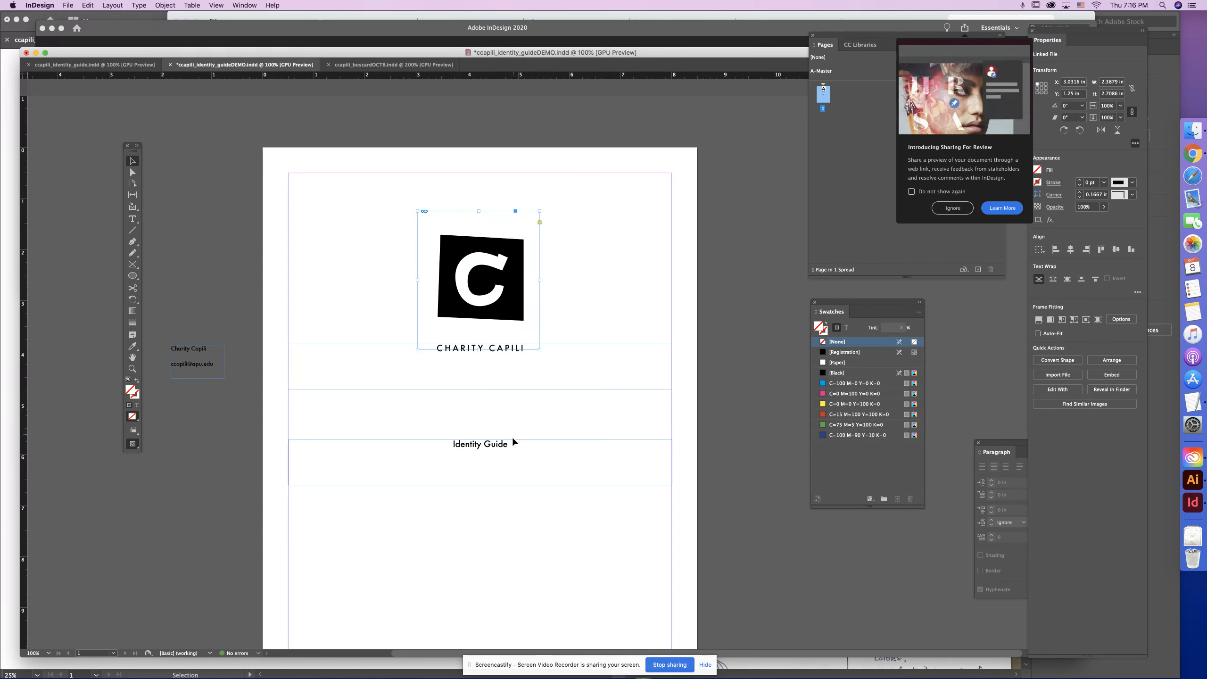
Shorten the name and "Identity Guide" frames, placing the latter just below the name at about Y 4.44 in, and save the document.
left_click(513, 450)
left_click(534, 411)
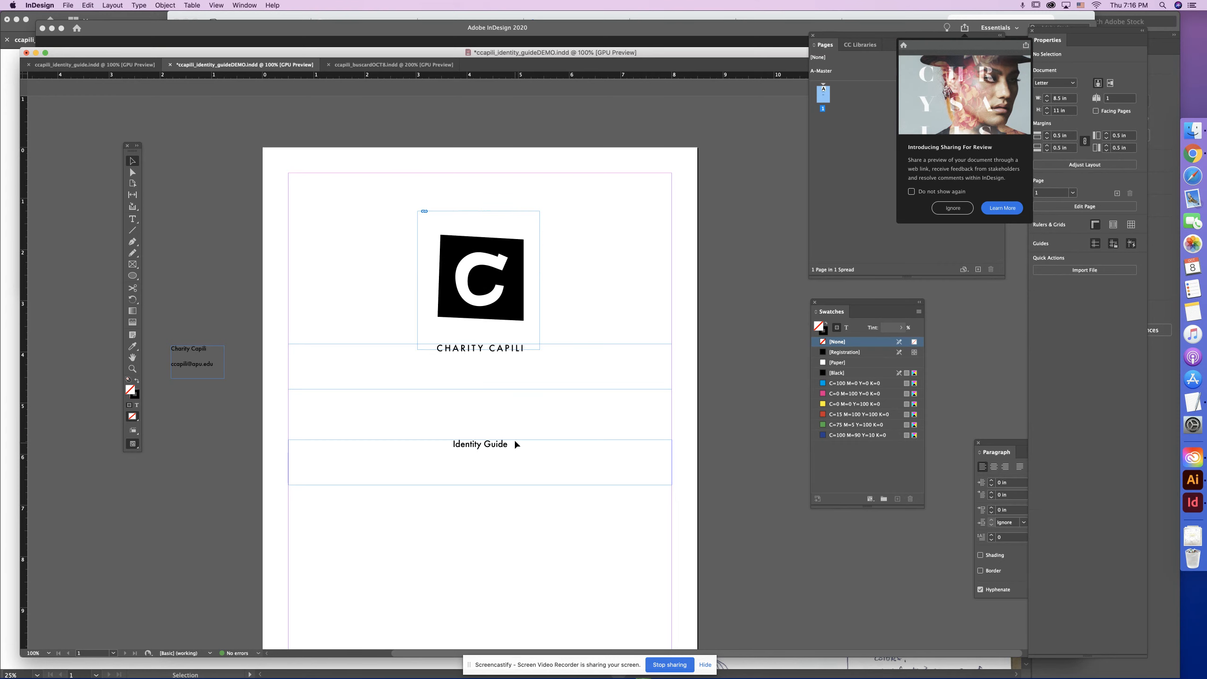
left_click_drag(515, 443, 484, 364)
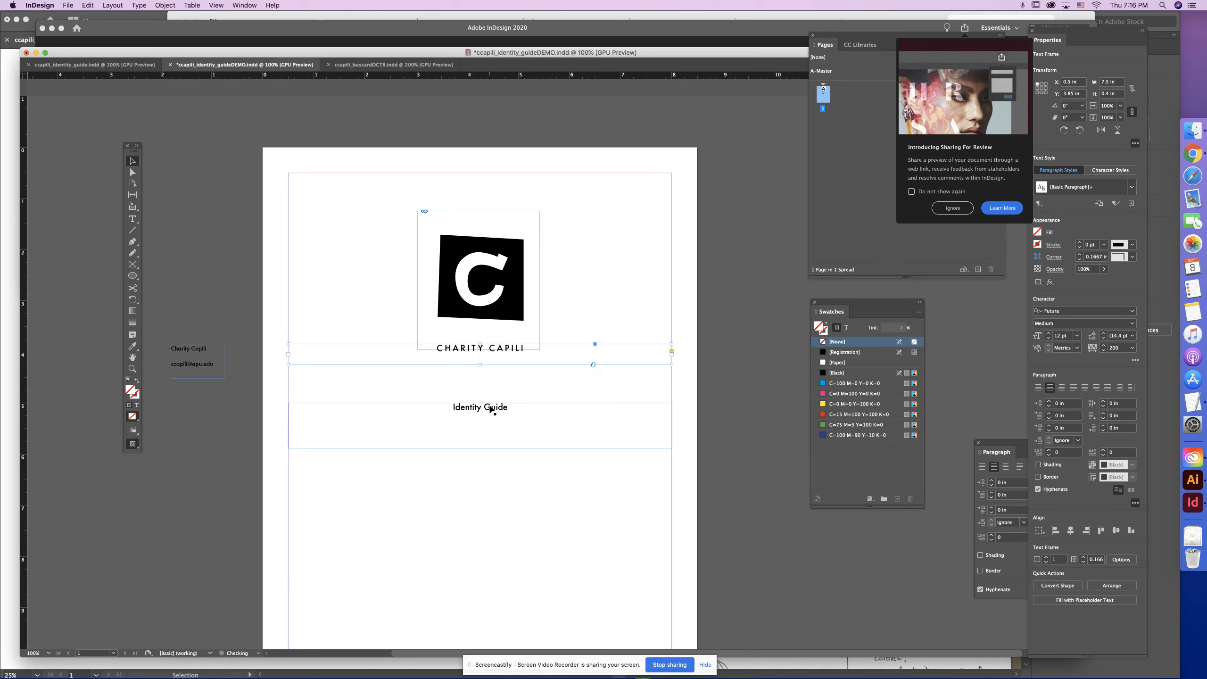
left_click_drag(490, 407, 492, 376)
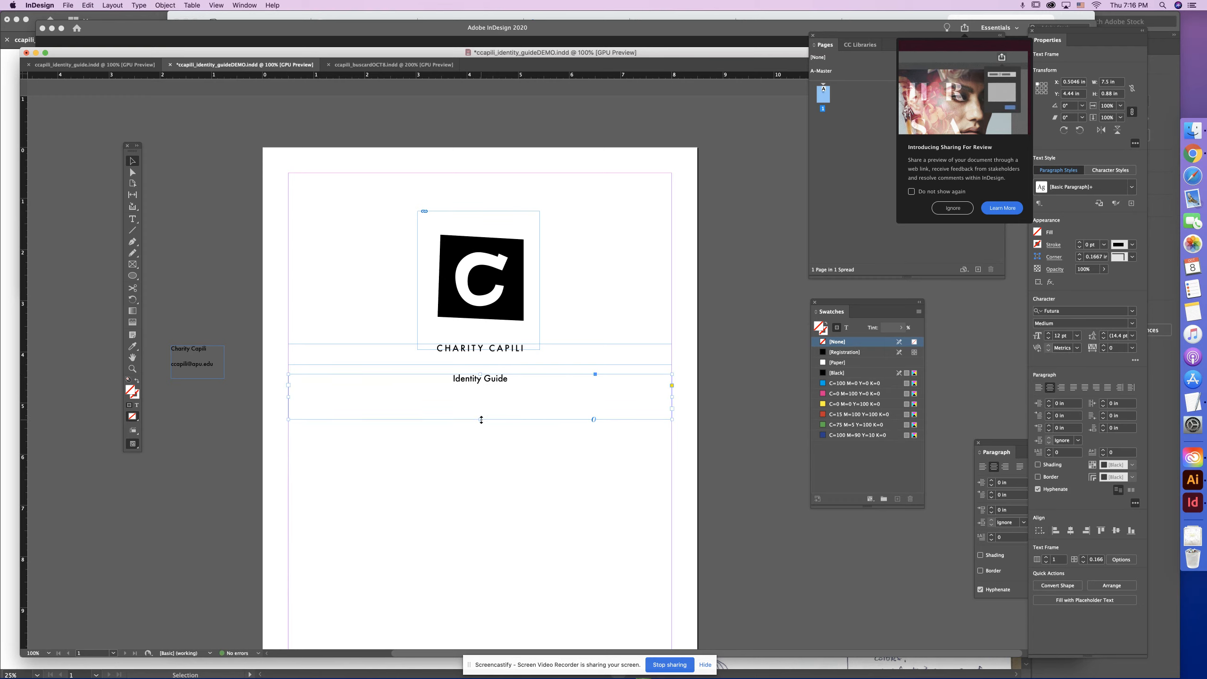
left_click_drag(483, 419, 483, 393)
left_click(533, 468)
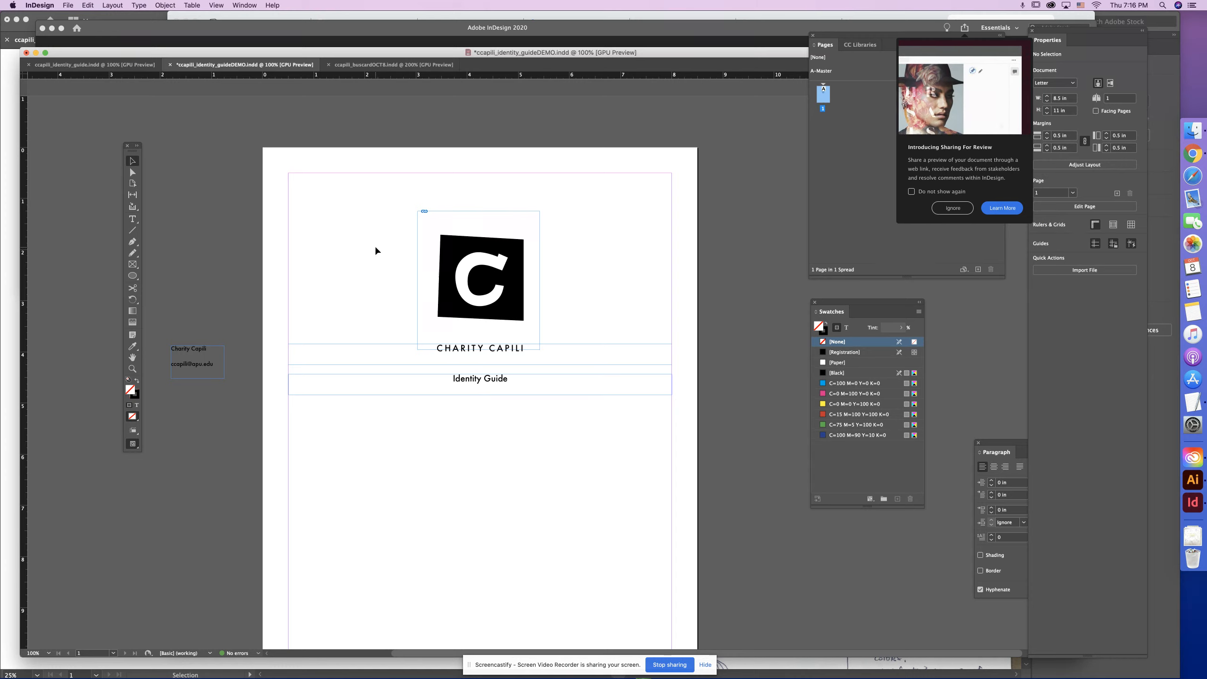
key("super+s")
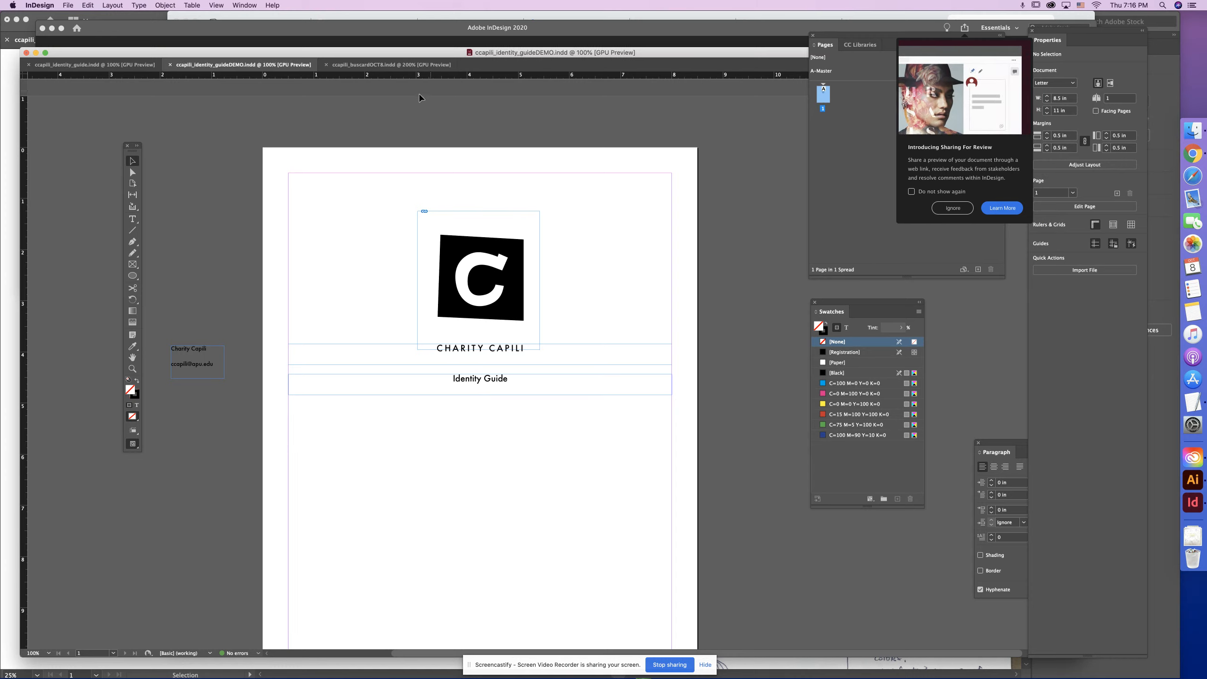
Copy the dotted line from the business card document and paste it onto the identity guide's cover page.
left_click(391, 64)
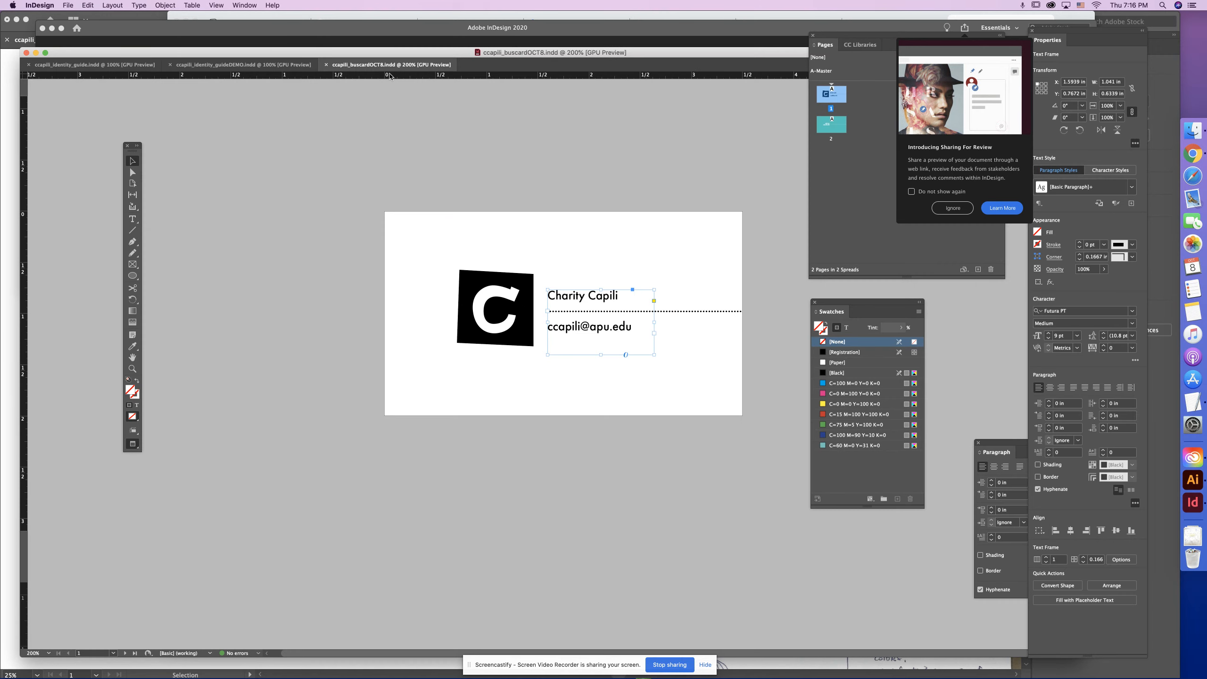
left_click(711, 312)
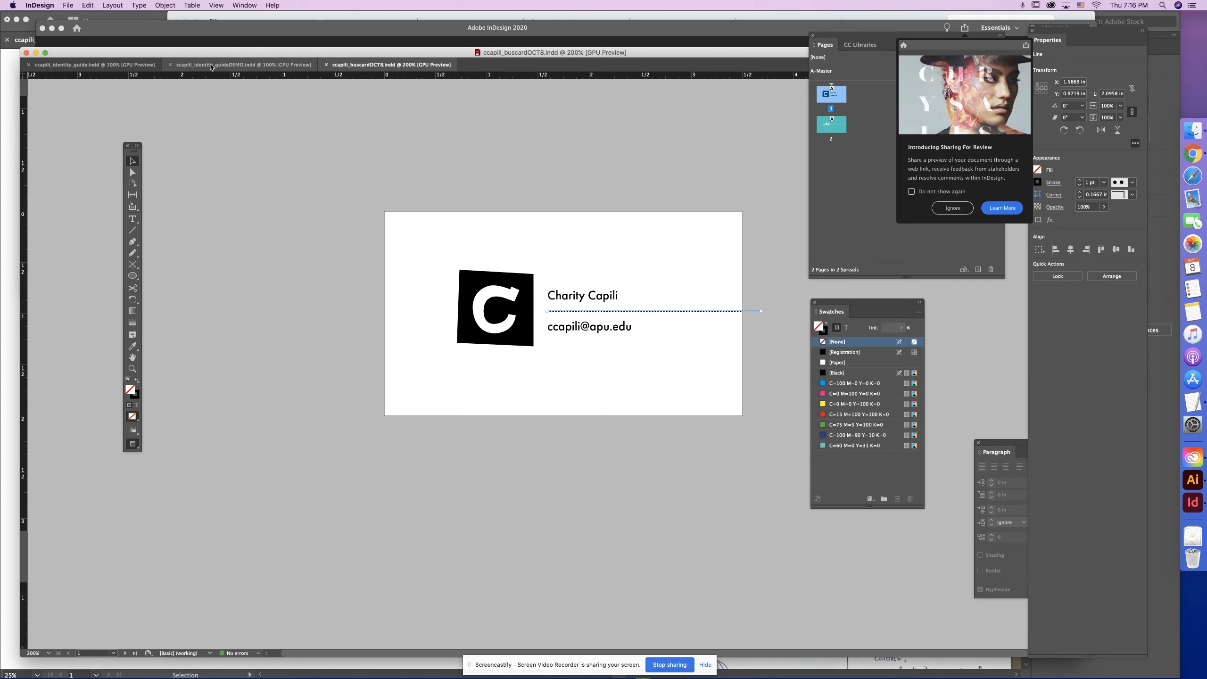
left_click(215, 65)
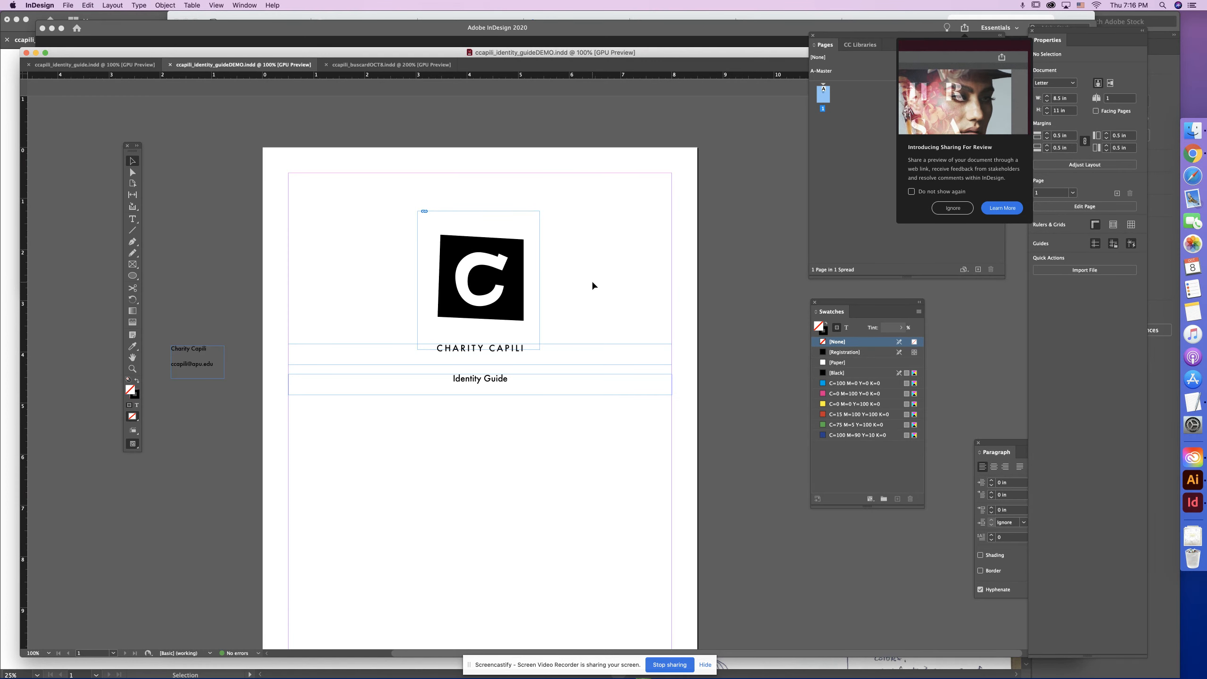
key("super+v")
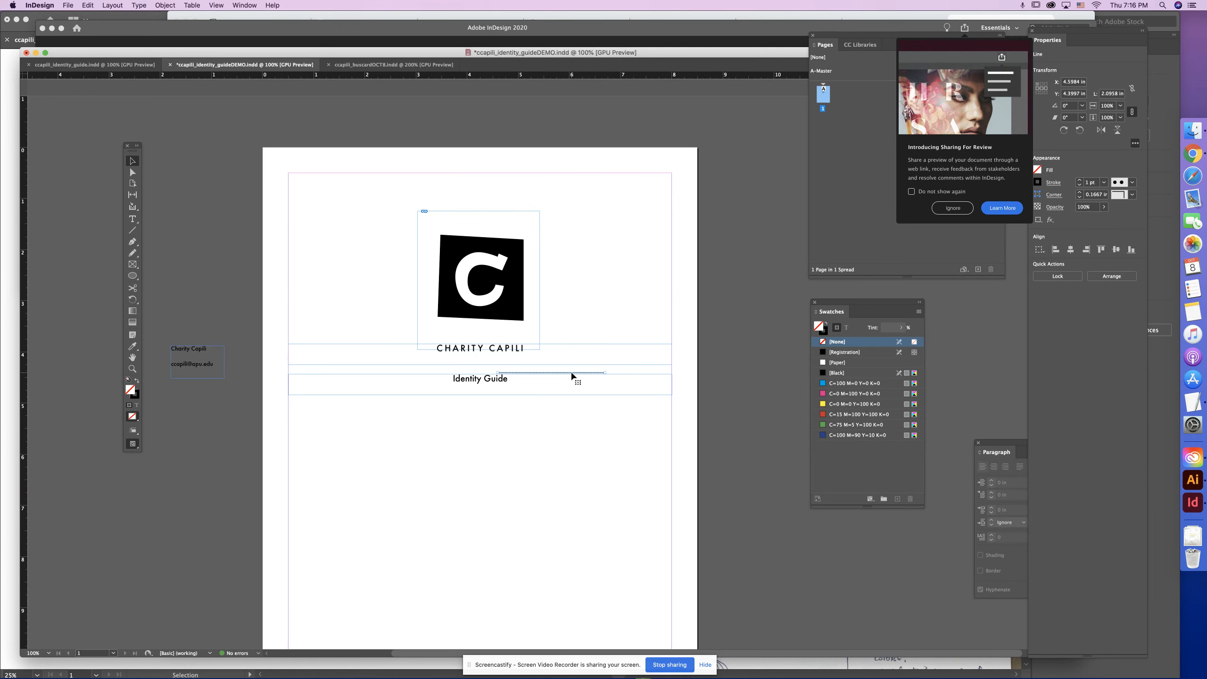
Position the pasted line between the name and "Identity Guide" at about X 3.14 in, Y 4.22 in.
left_click_drag(572, 376, 499, 370)
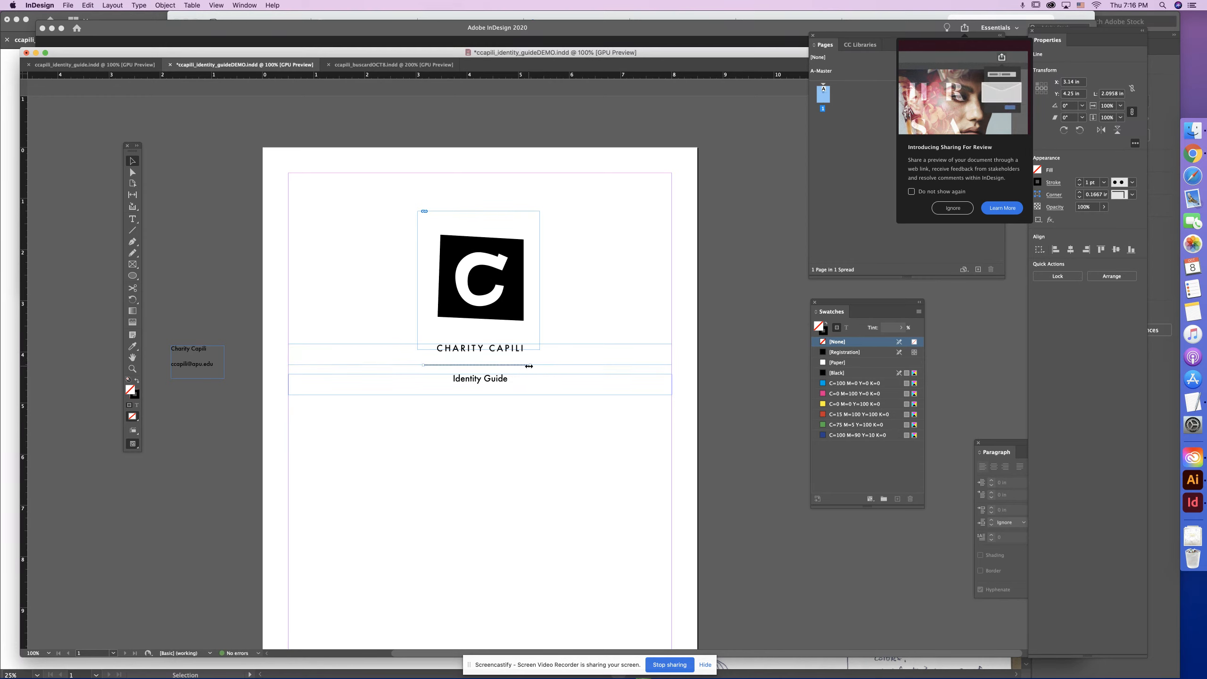
key("Up")
key("Up")
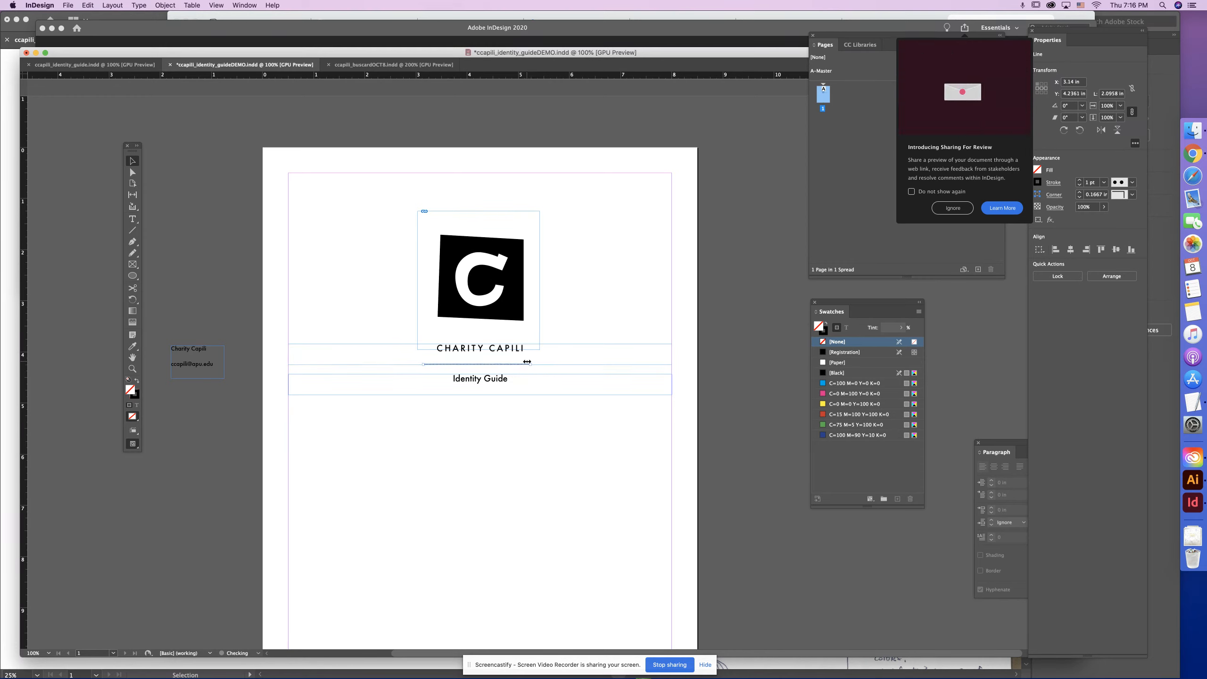
key("super+equal")
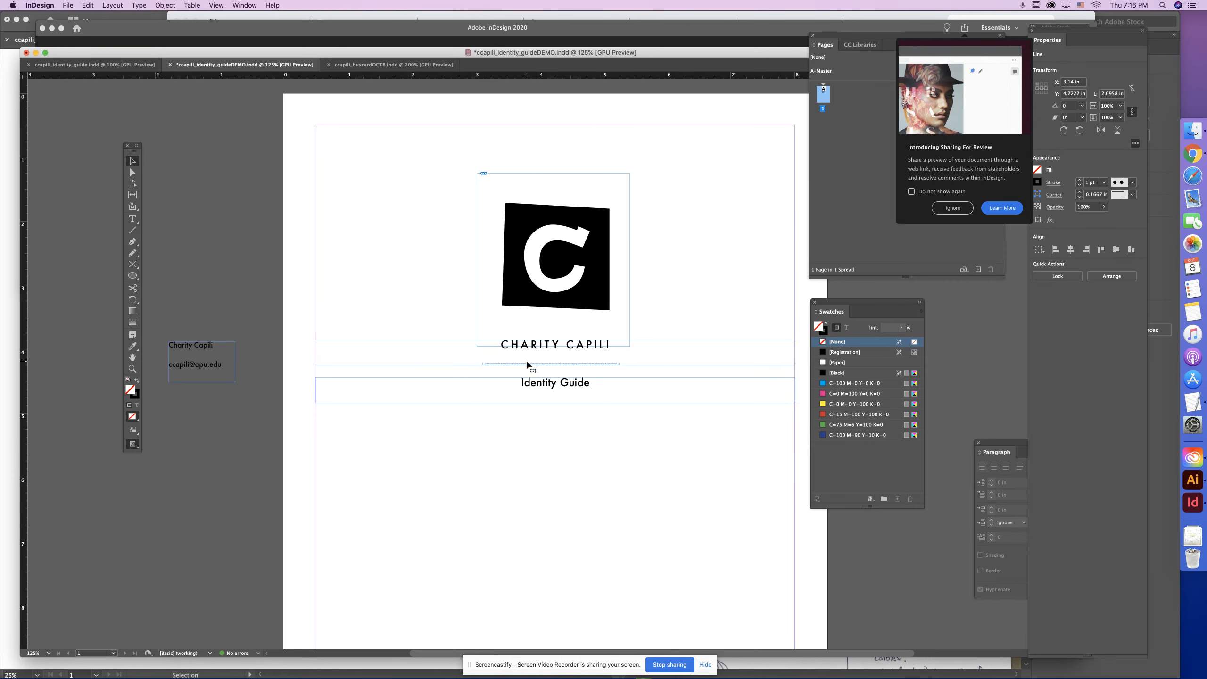
left_click(572, 447)
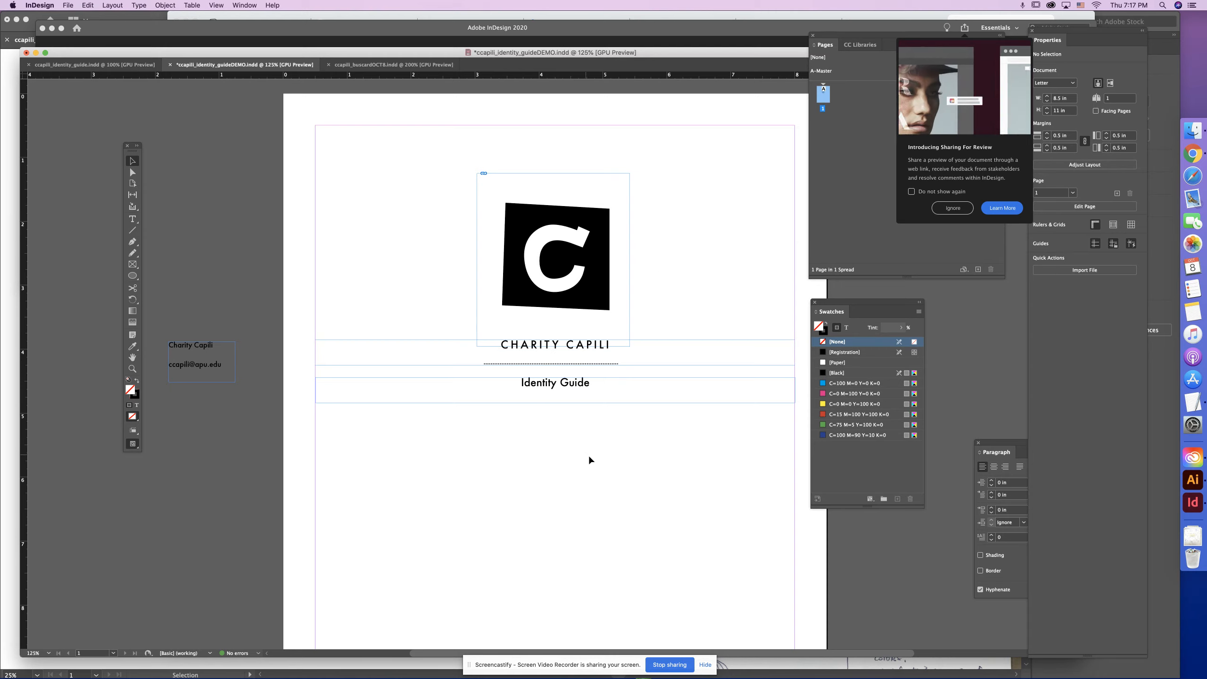
Shorten the logo frame from its lower edge to about 2.38 in high so it clears the name text.
left_click_drag(580, 453, 518, 361)
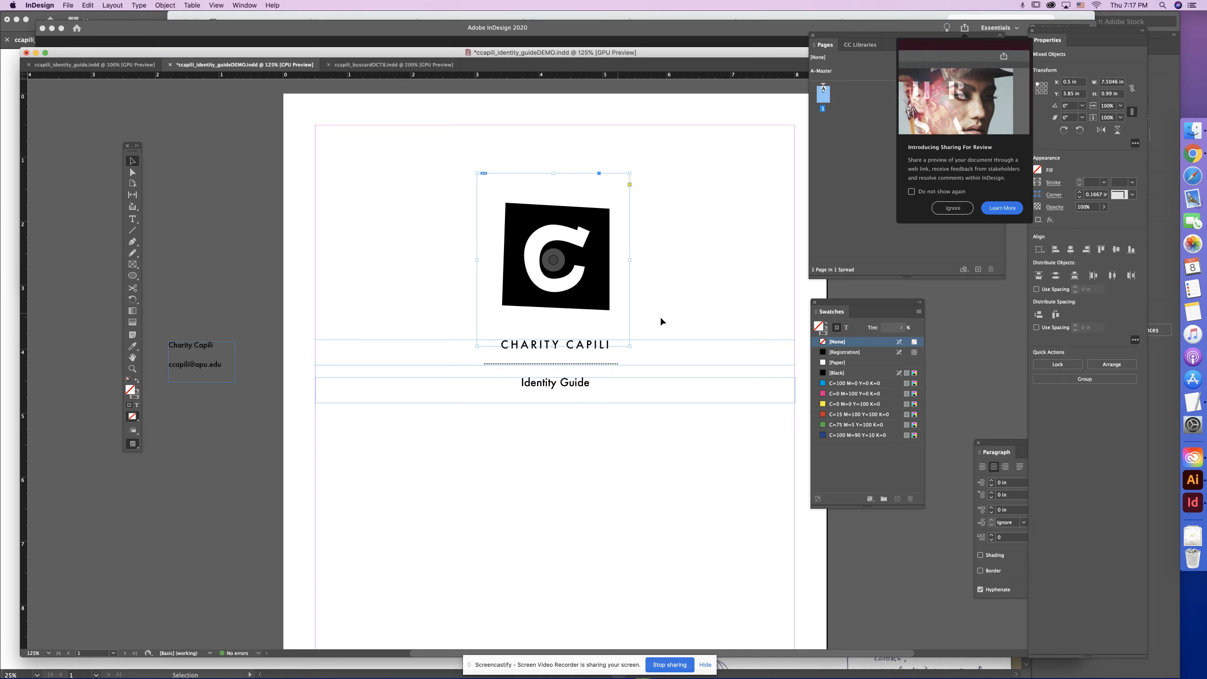
left_click(553, 324)
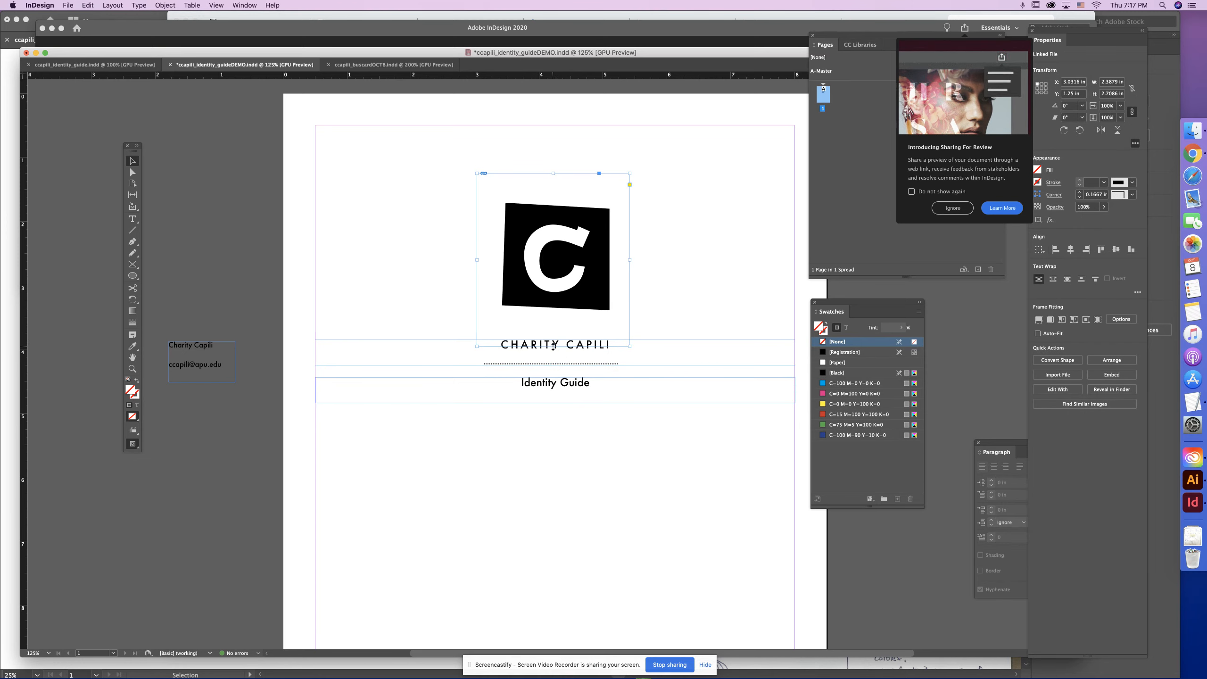
left_click_drag(553, 346, 552, 326)
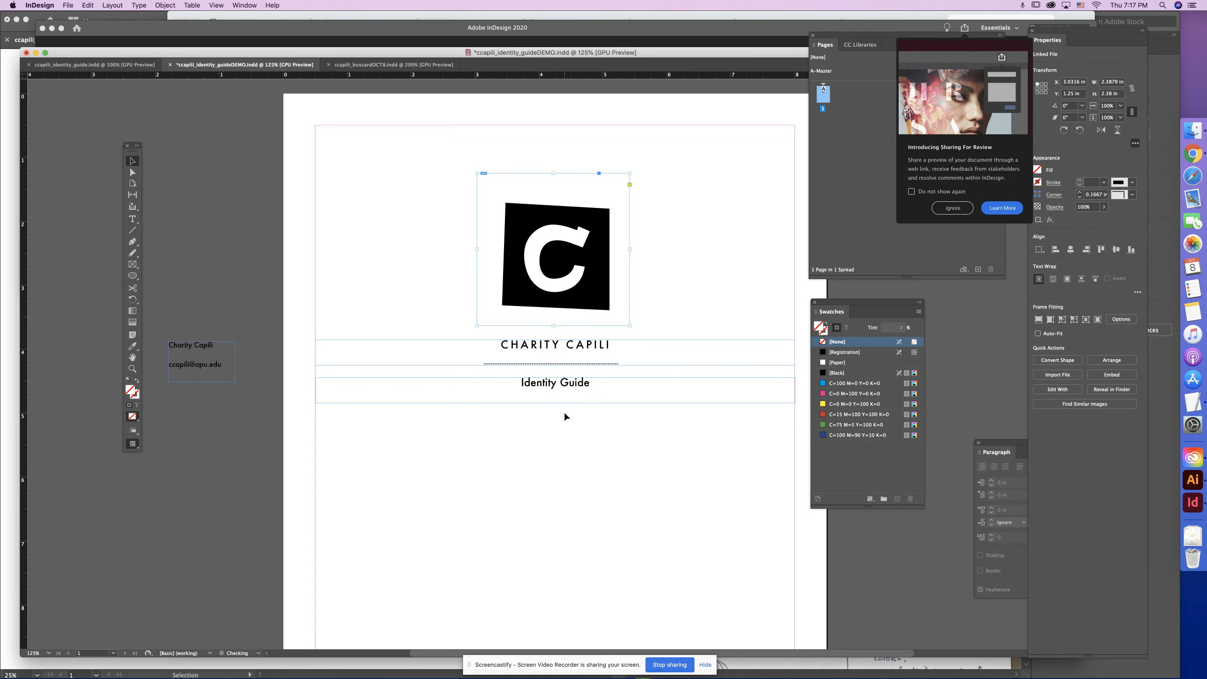
left_click(567, 426)
Align the name frame, dotted line and "Identity Guide" frame by their horizontal centers on the cover page, and save the document.
scroll(582, 432, "right", 2)
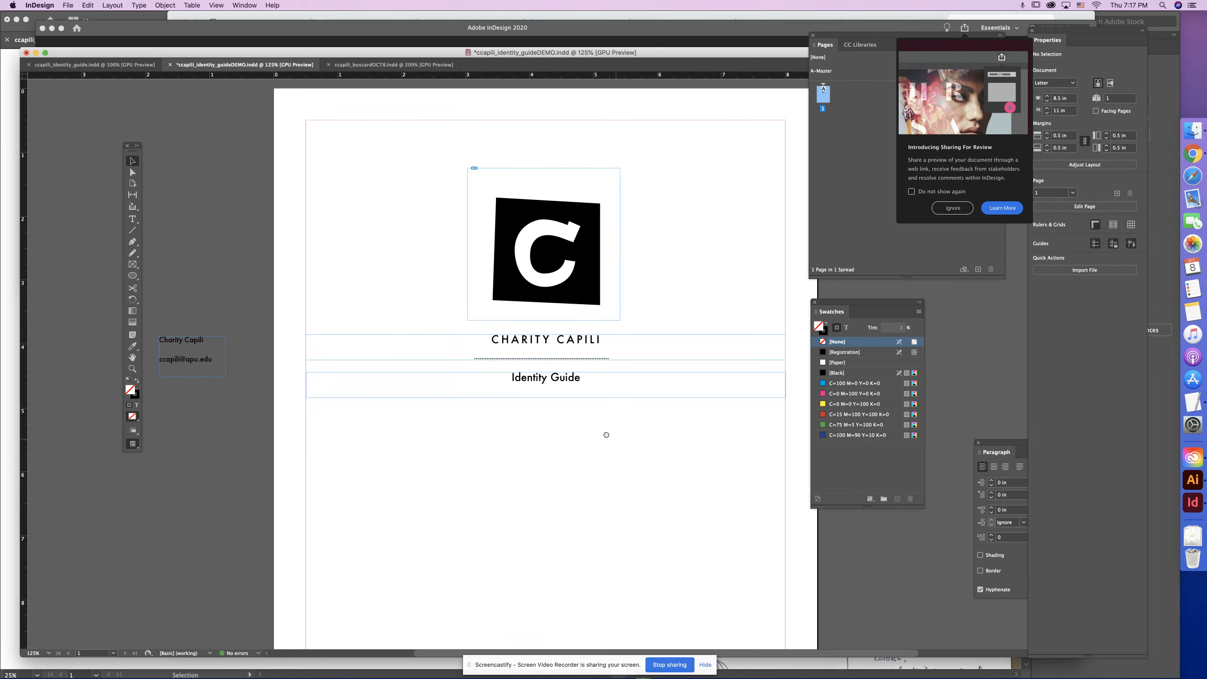
left_click_drag(577, 427, 511, 382)
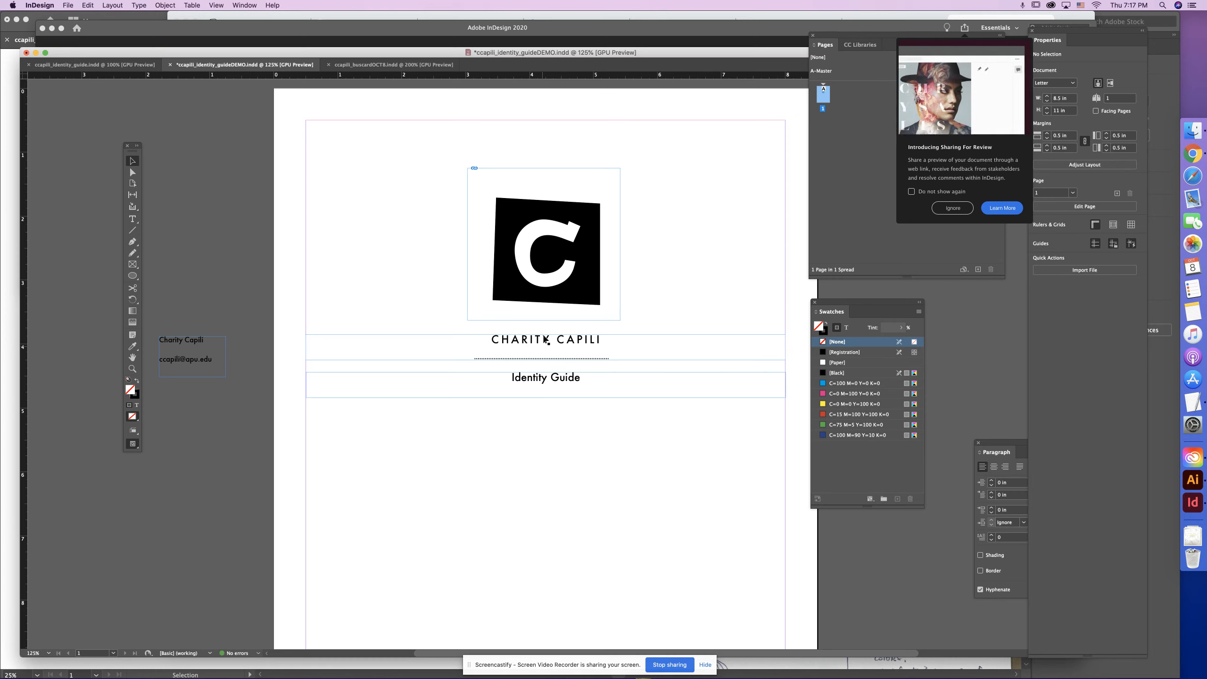
left_click_drag(573, 402, 570, 418)
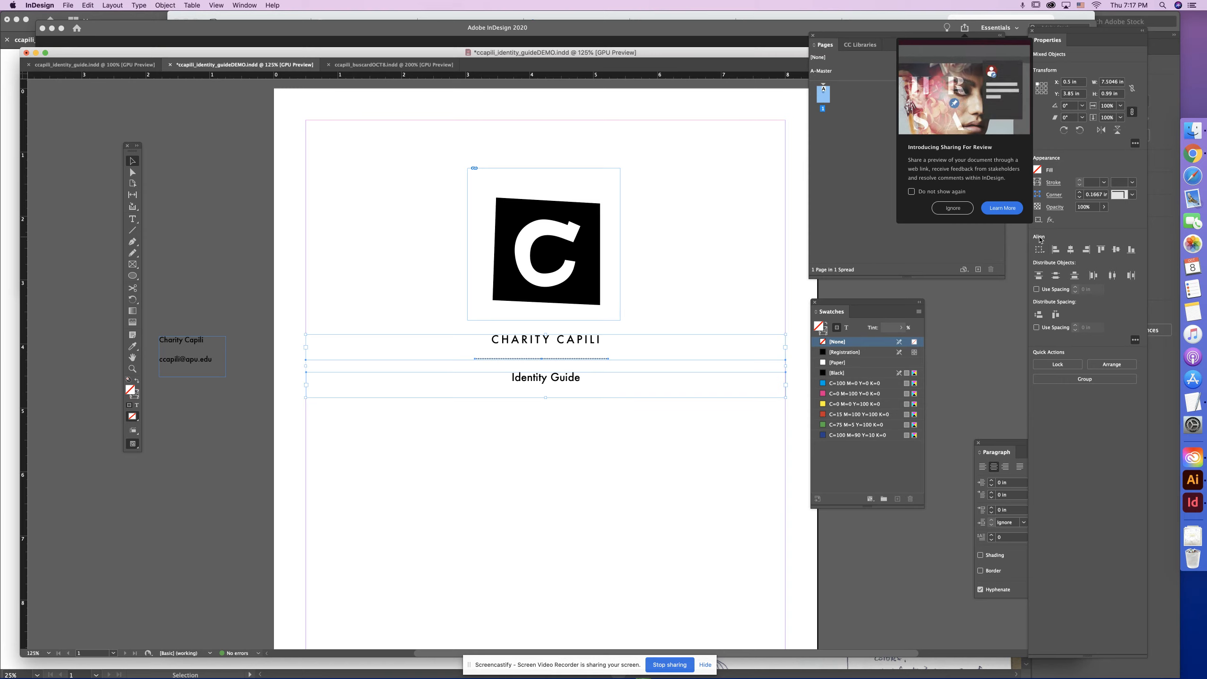
left_click(236, 5)
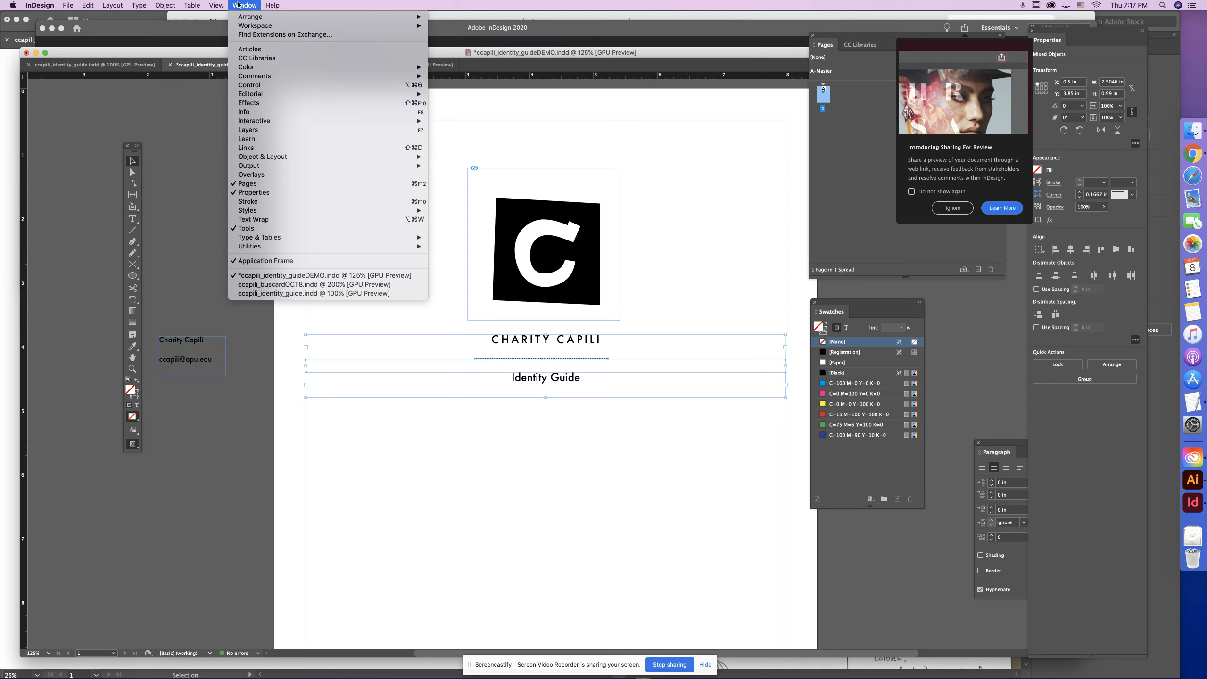
mouse_move(284, 159)
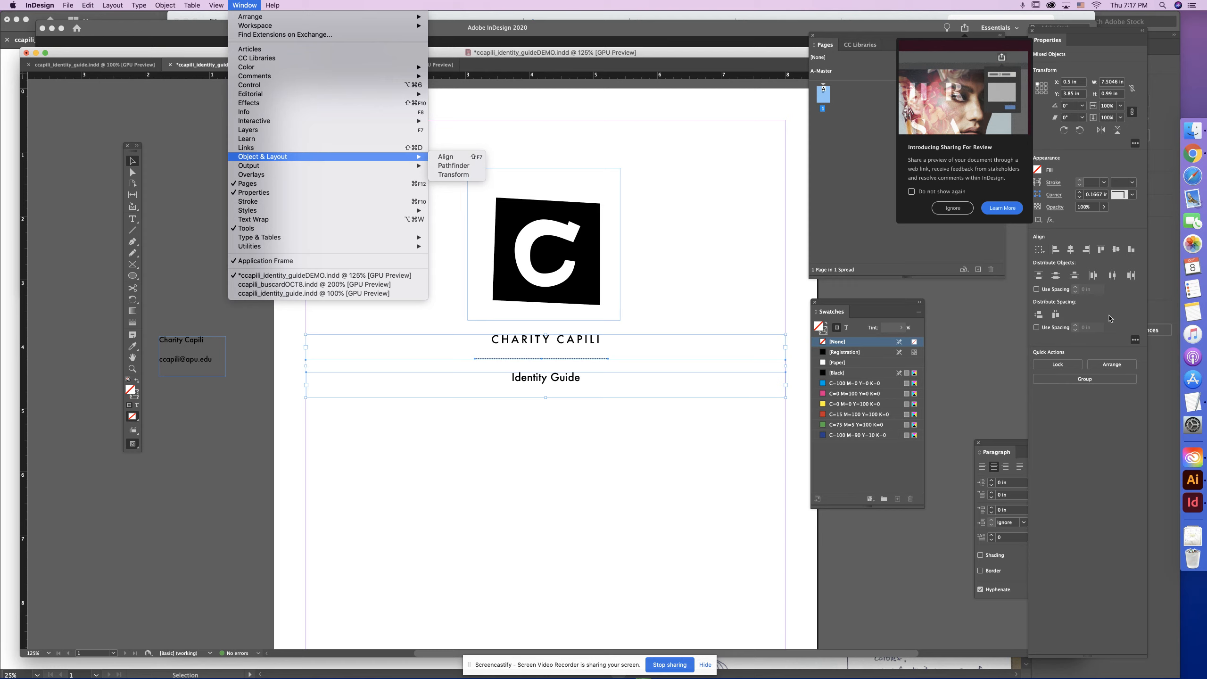
left_click(692, 296)
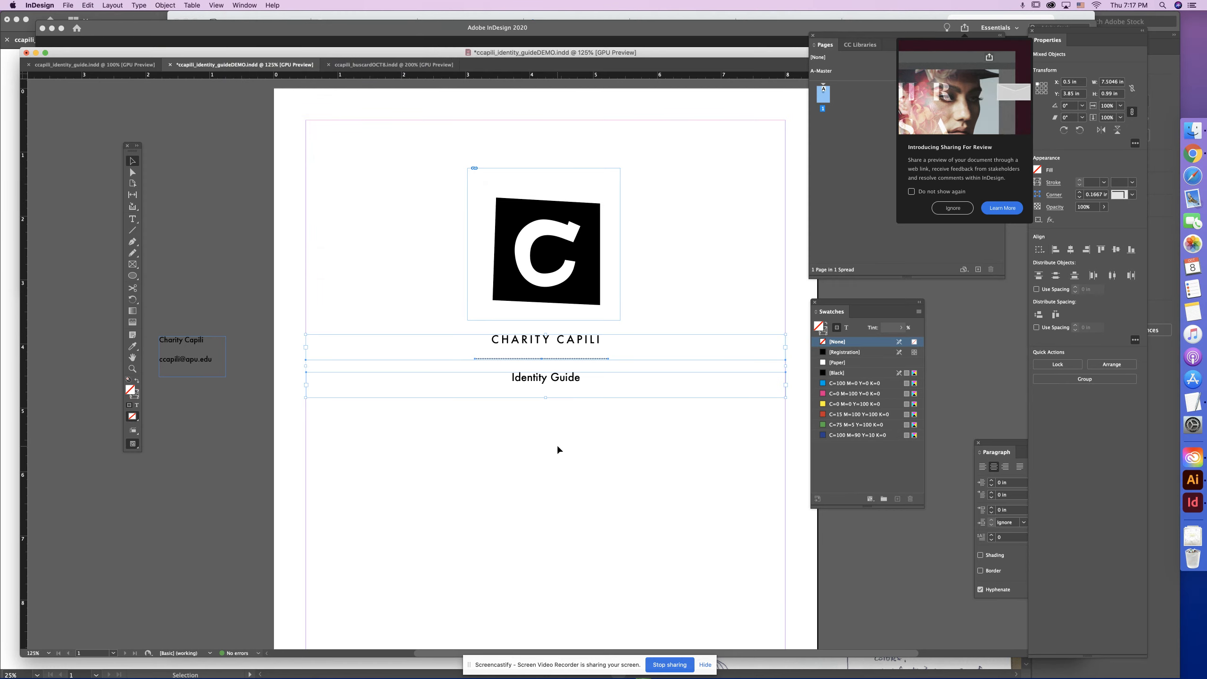
left_click_drag(558, 444, 500, 338)
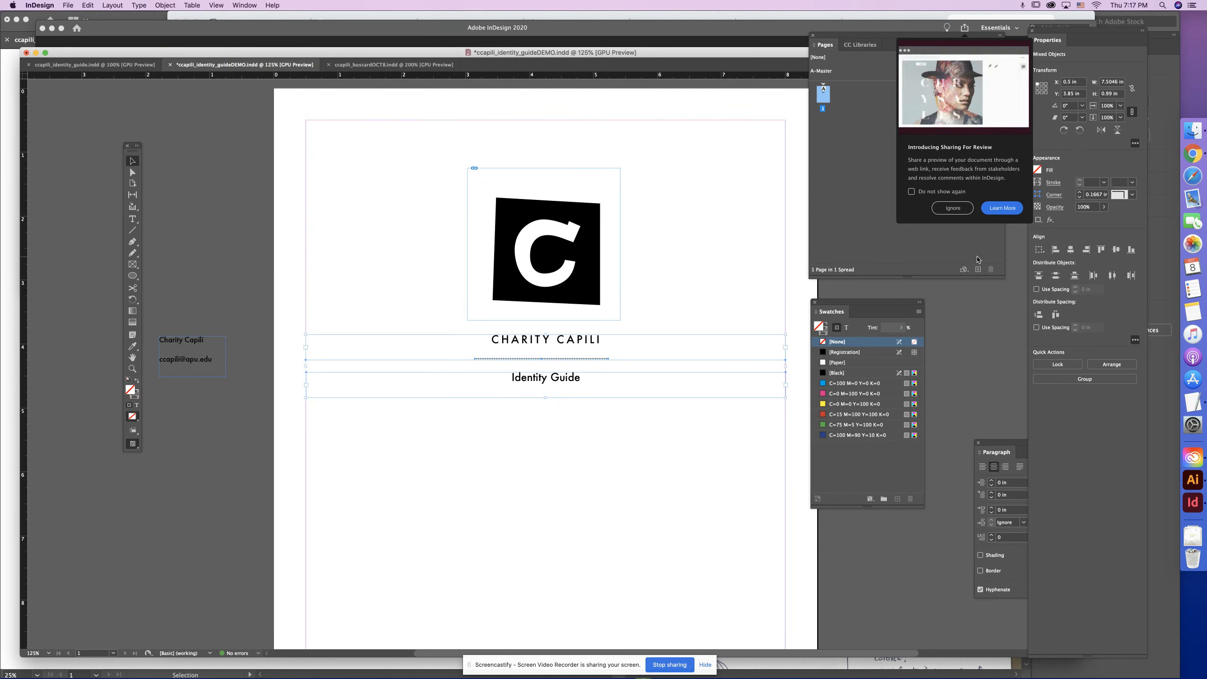
left_click(1069, 250)
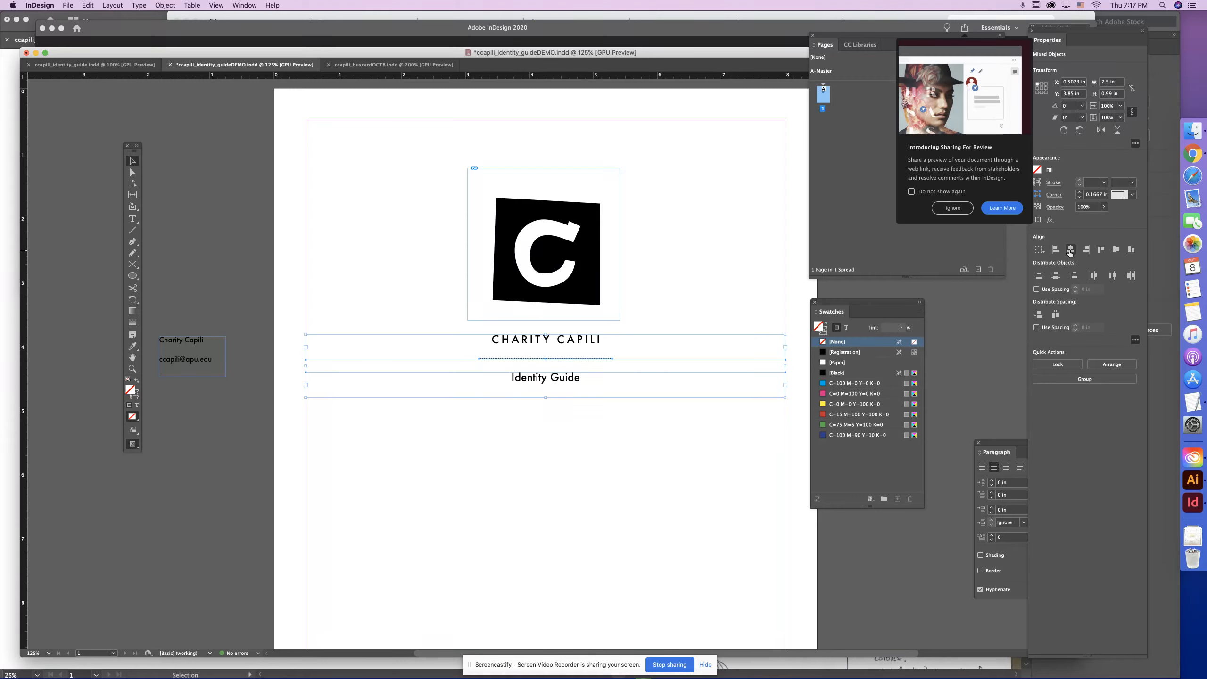
left_click(697, 454)
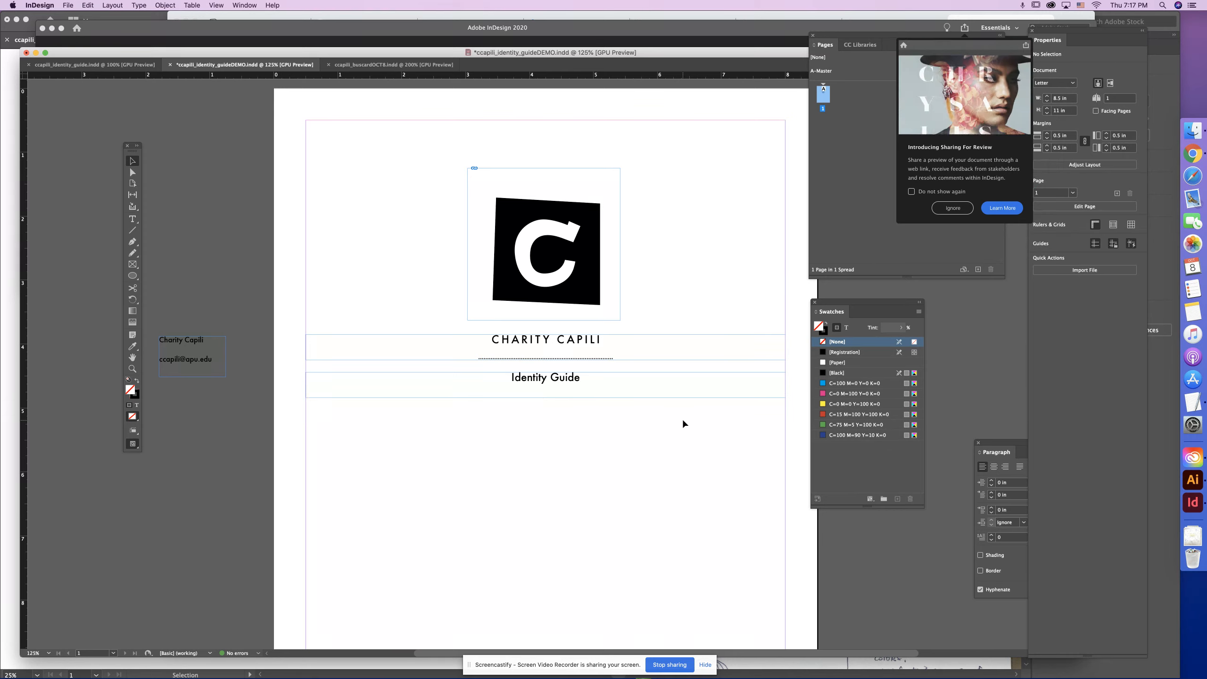
key("super+s")
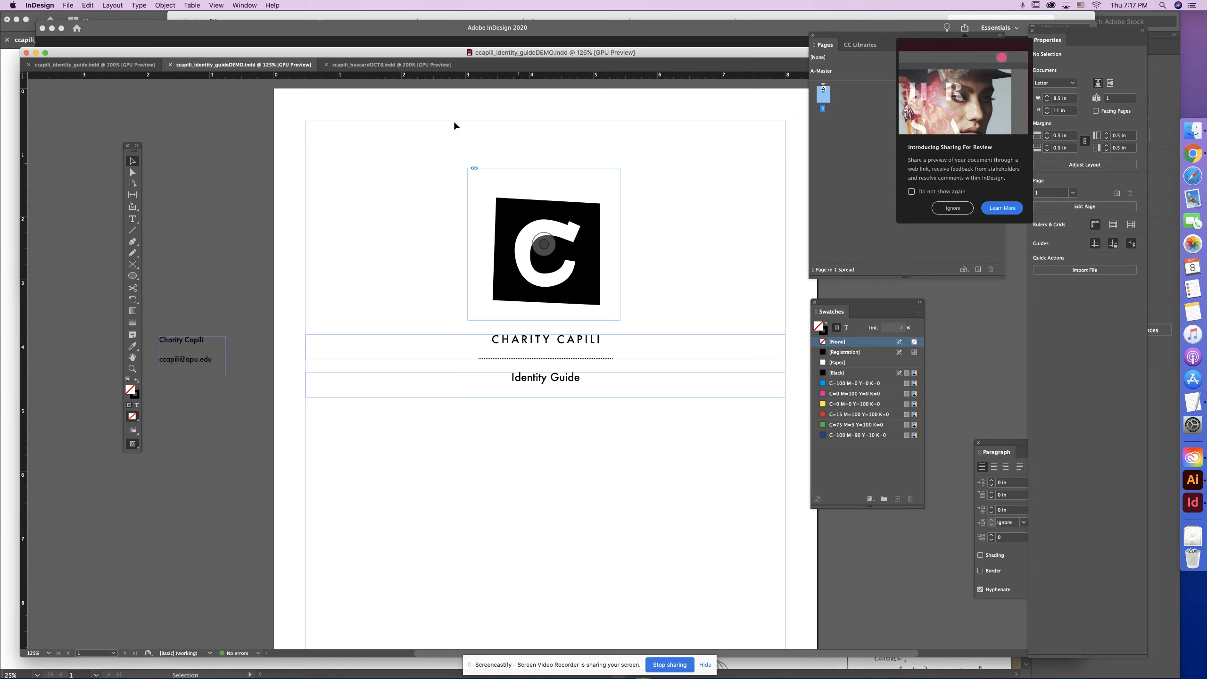
Switch the document to Preview screen mode and zoom out to 100% to check the cover layout.
left_click(216, 5)
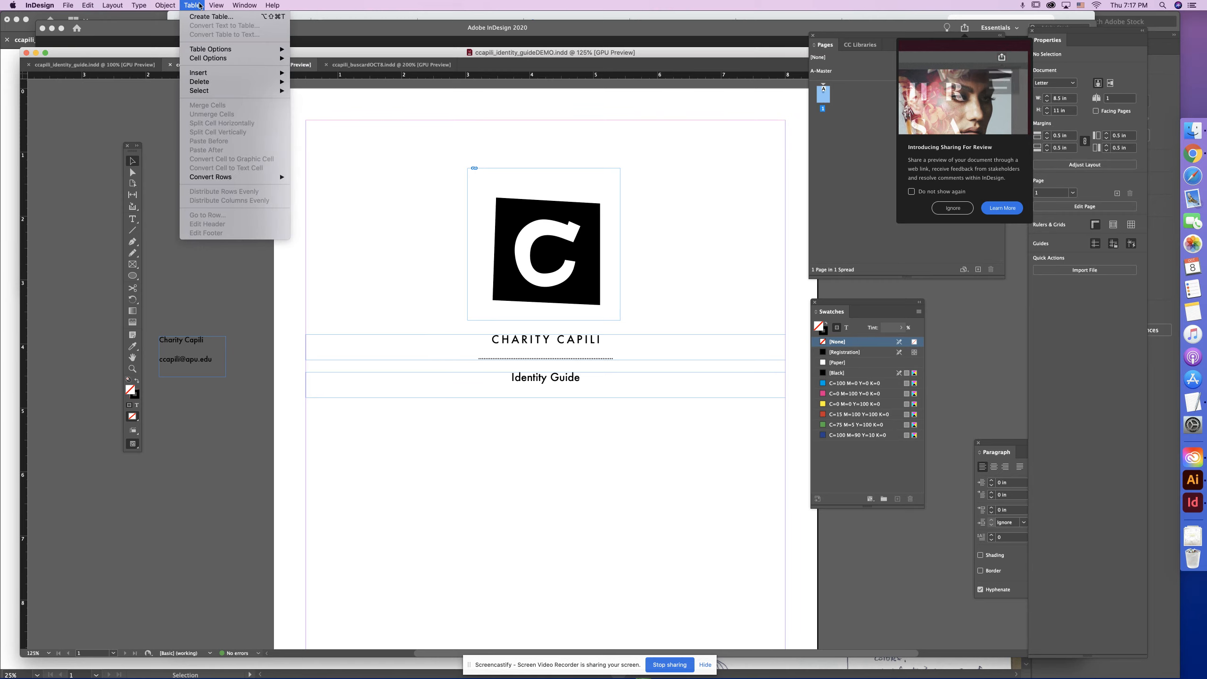
mouse_move(249, 153)
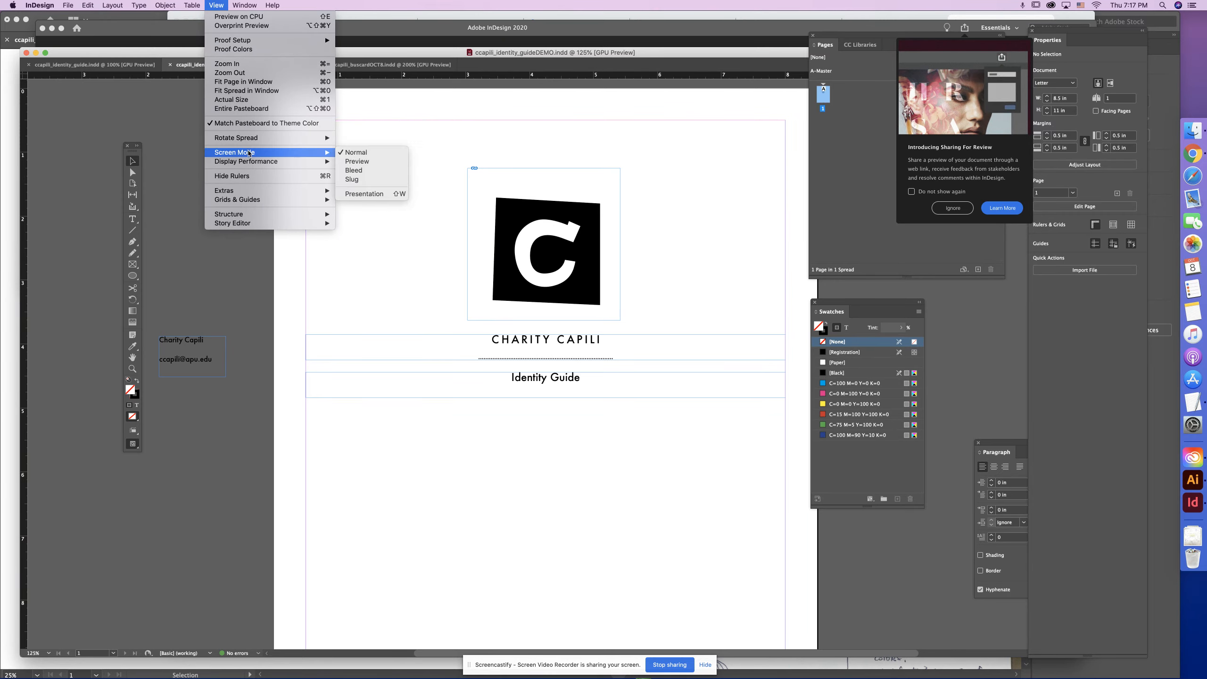
left_click(383, 160)
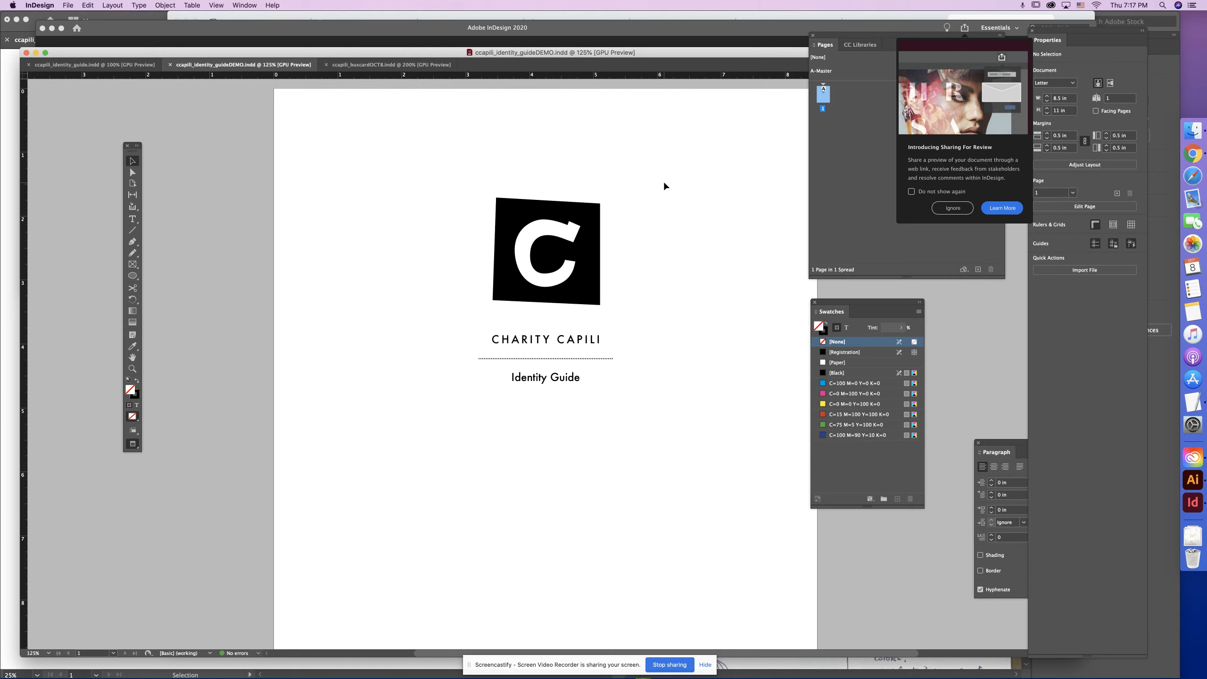
key("super+minus")
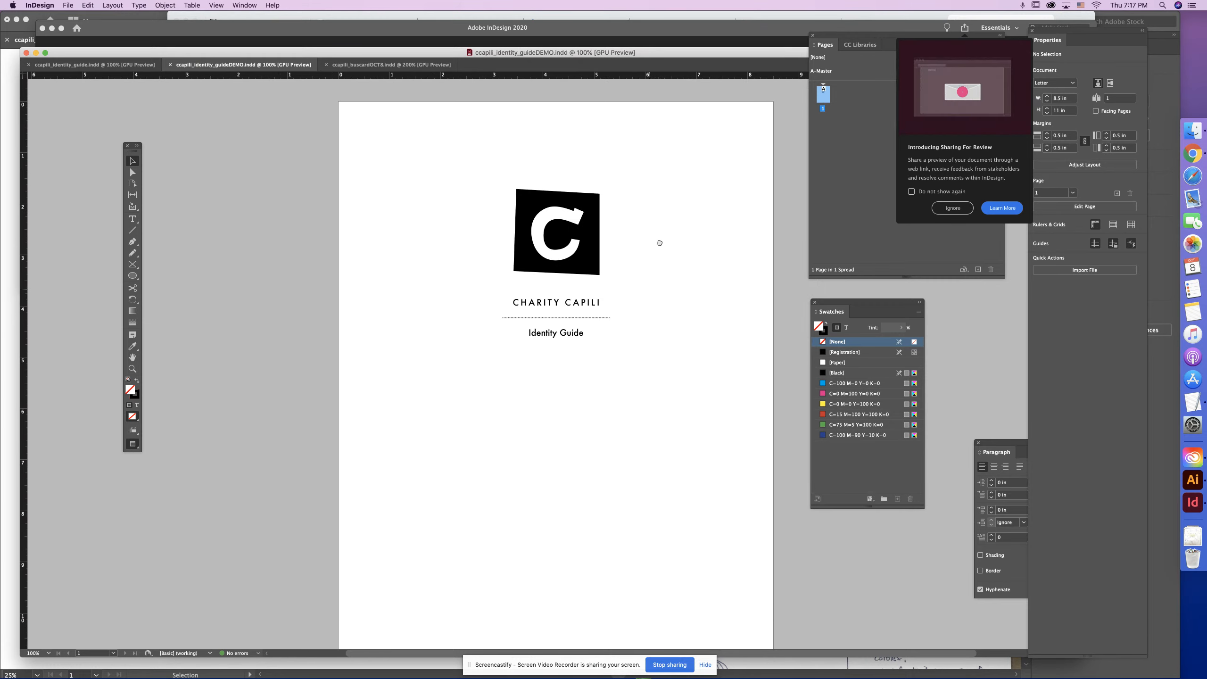
left_click_drag(631, 164, 449, 404)
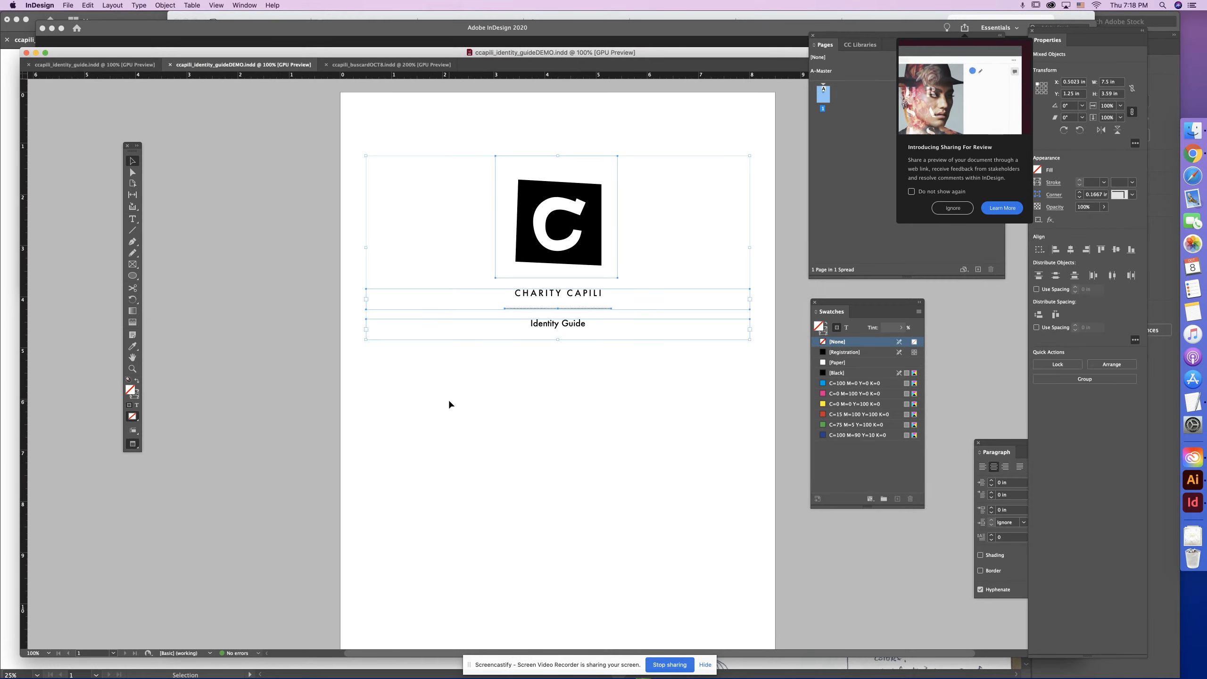
left_click(590, 366)
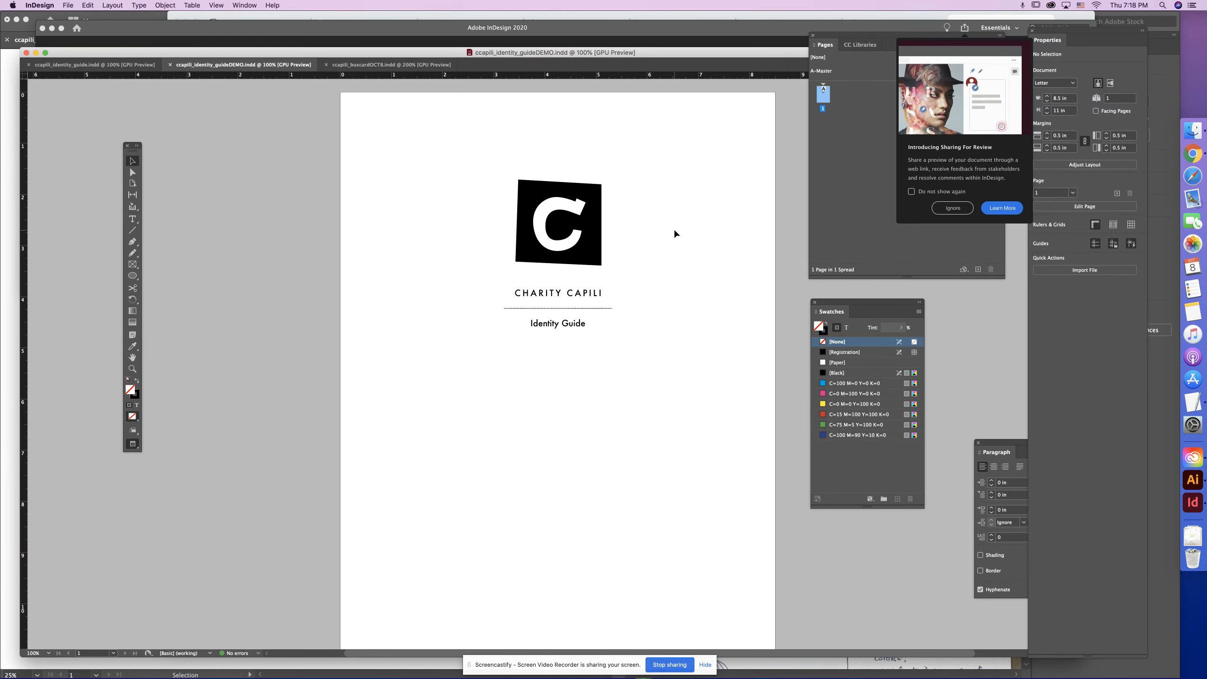
Dismiss the sharing announcement, duplicate the cover page as page 2, and open the duplicate.
left_click_drag(642, 139, 459, 394)
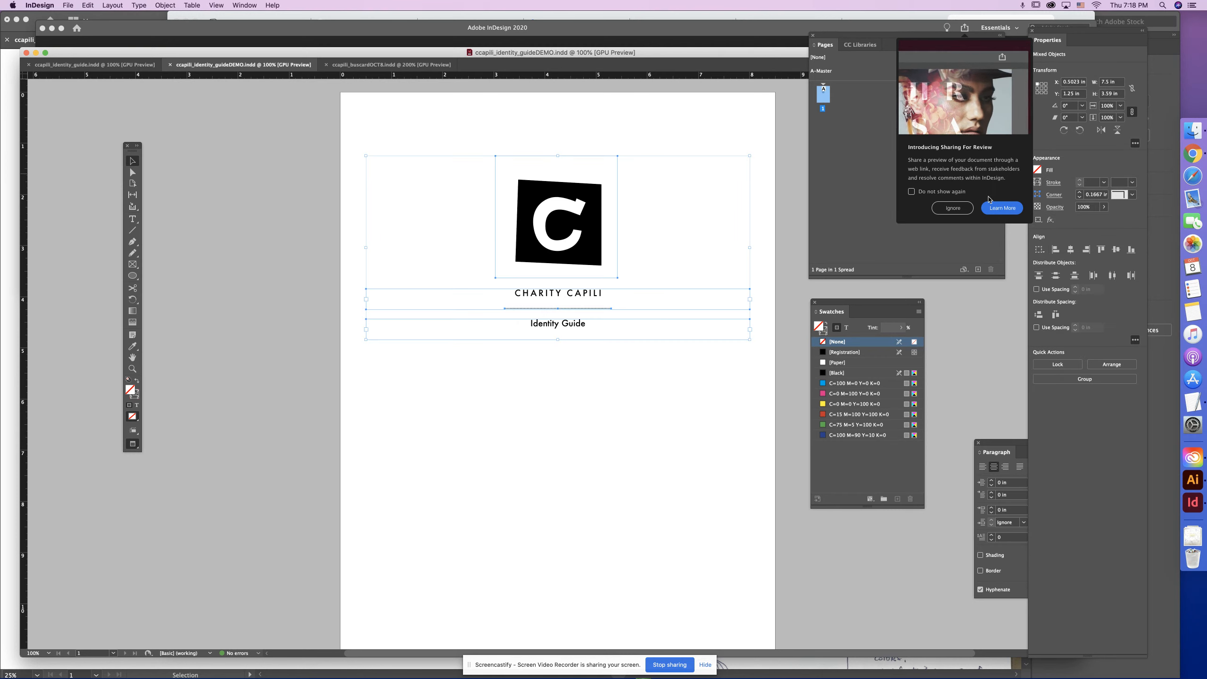
left_click(953, 209)
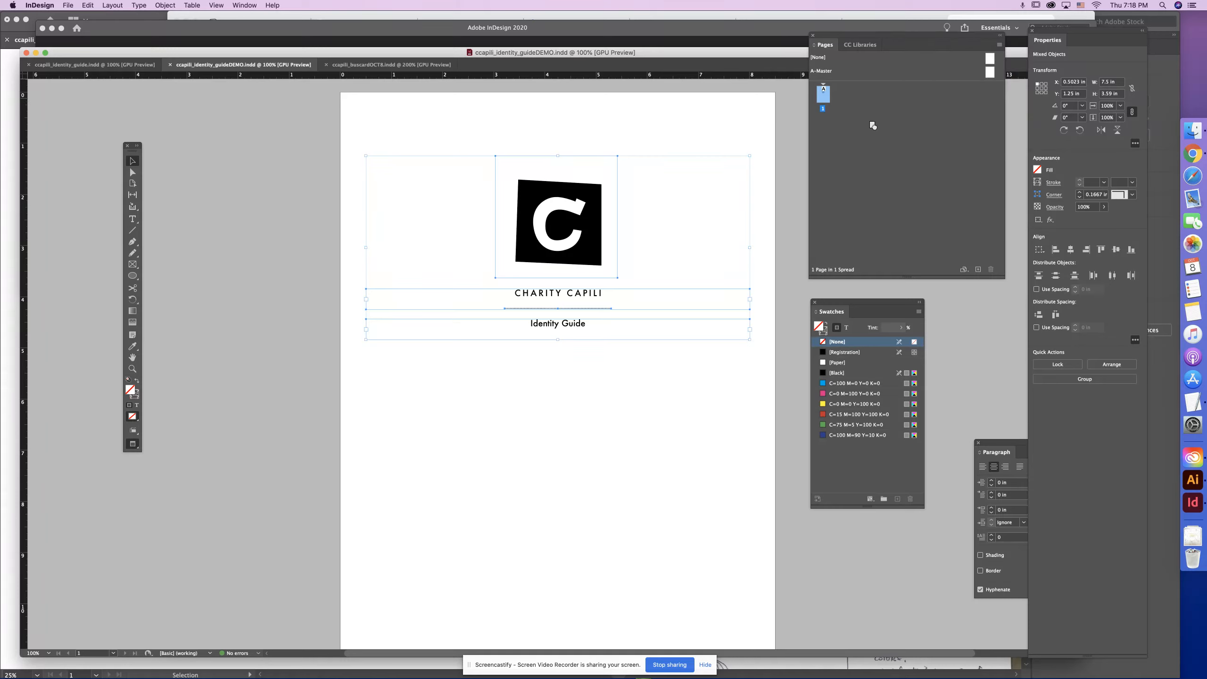
left_click(690, 122)
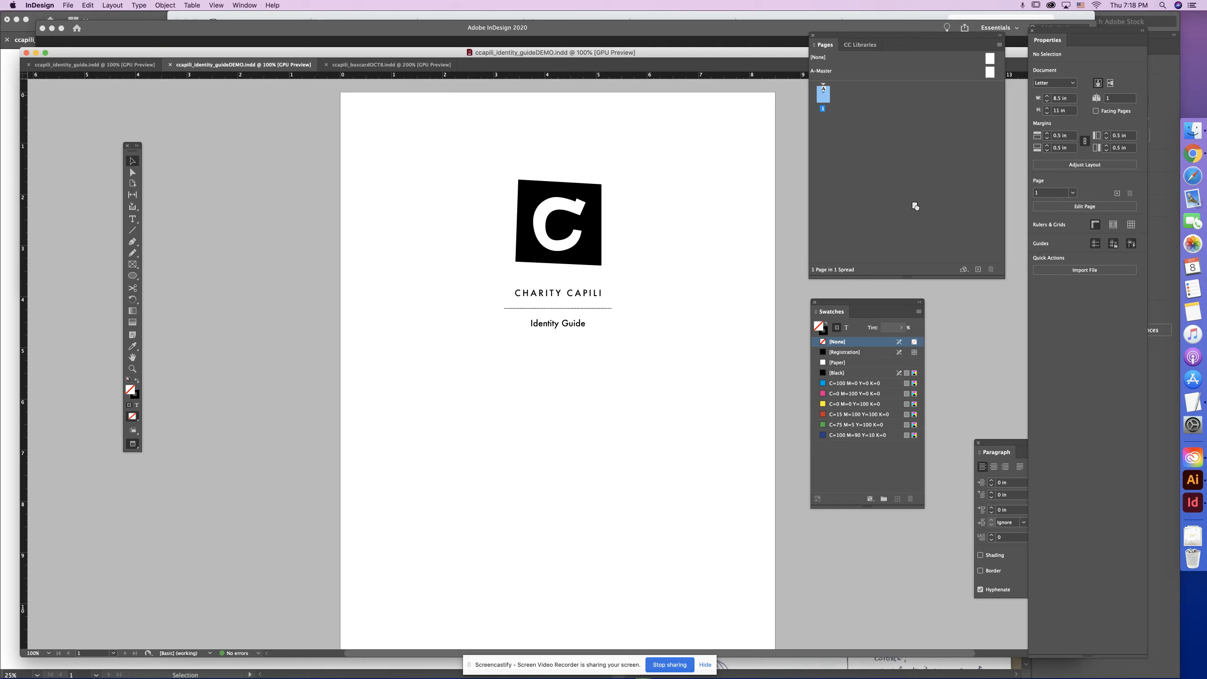
left_click(979, 270)
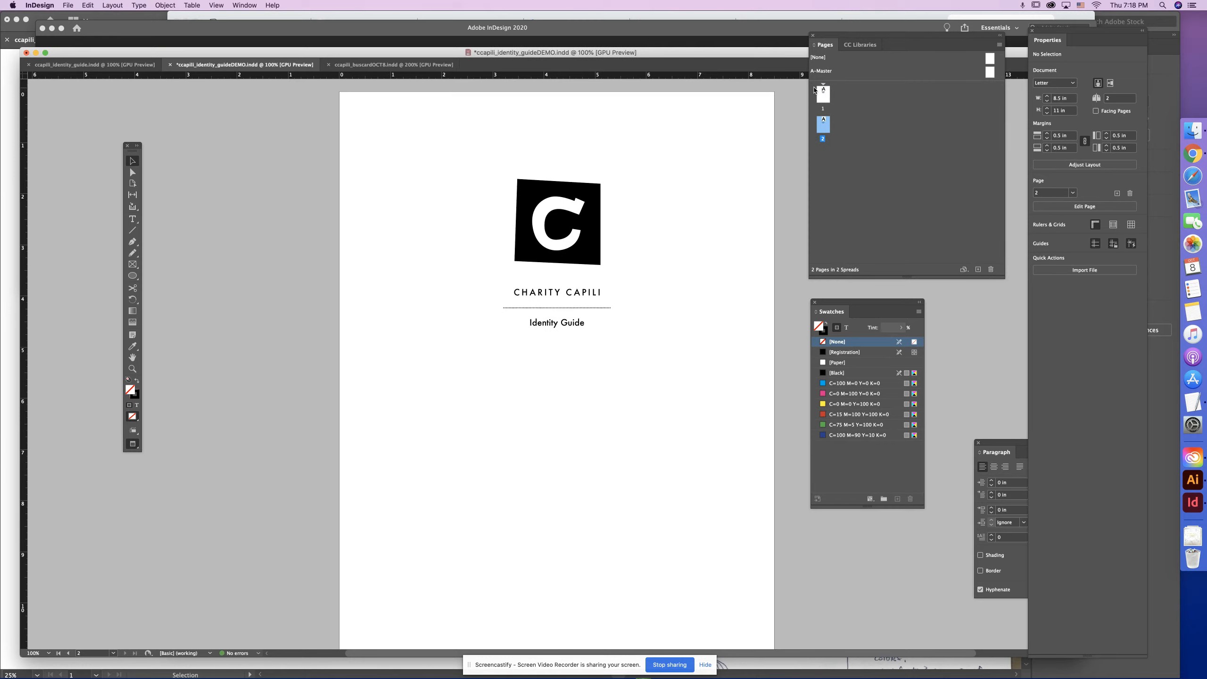
double_click(824, 94)
left_click(824, 126)
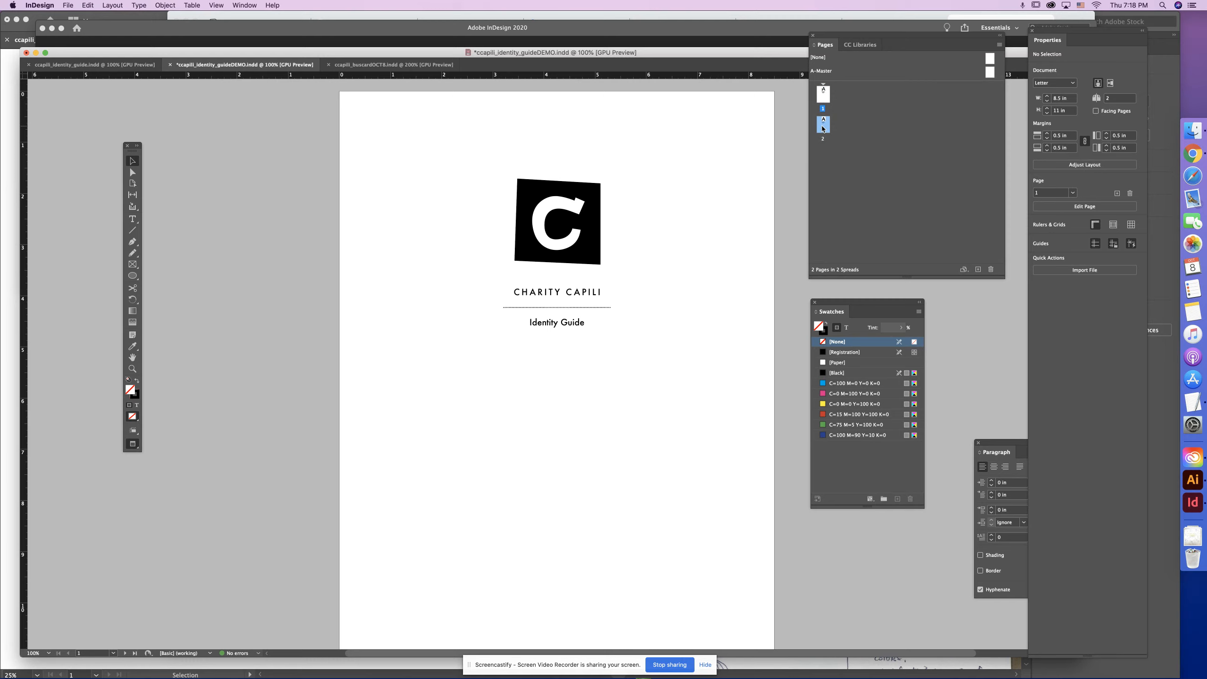
double_click(823, 125)
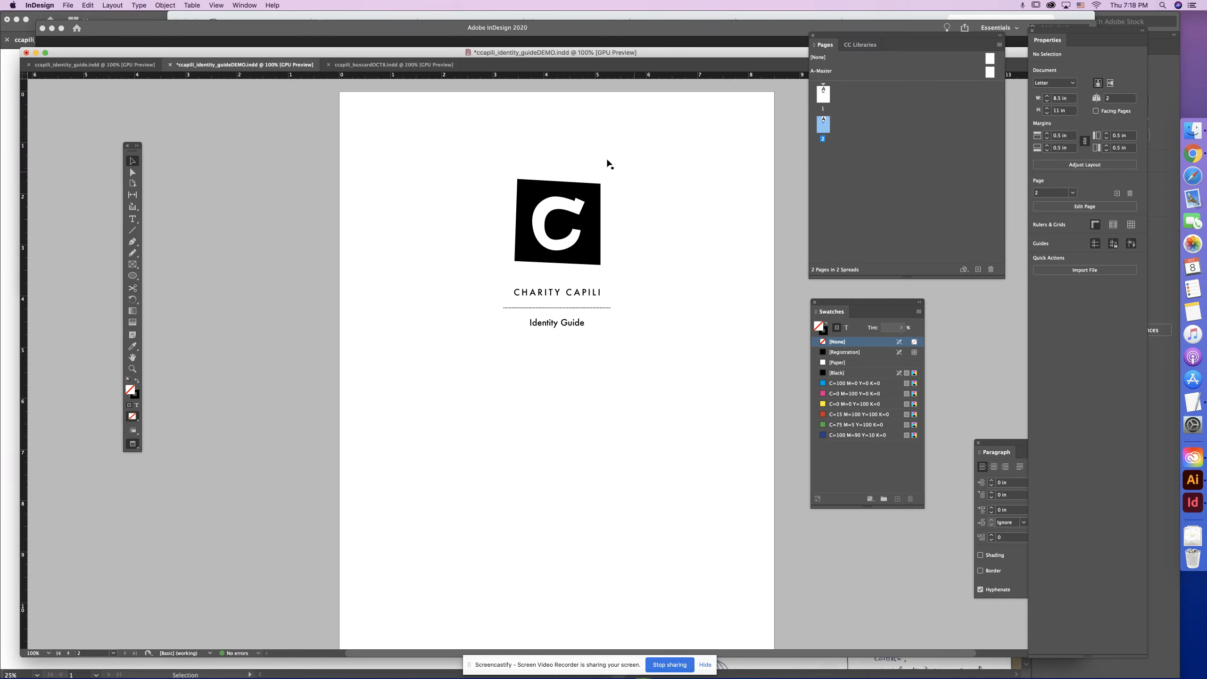
Move all elements on page 2 up to about Y 0.19 in, and lower the logo alone to about Y 0.41 in.
left_click_drag(636, 208, 459, 377)
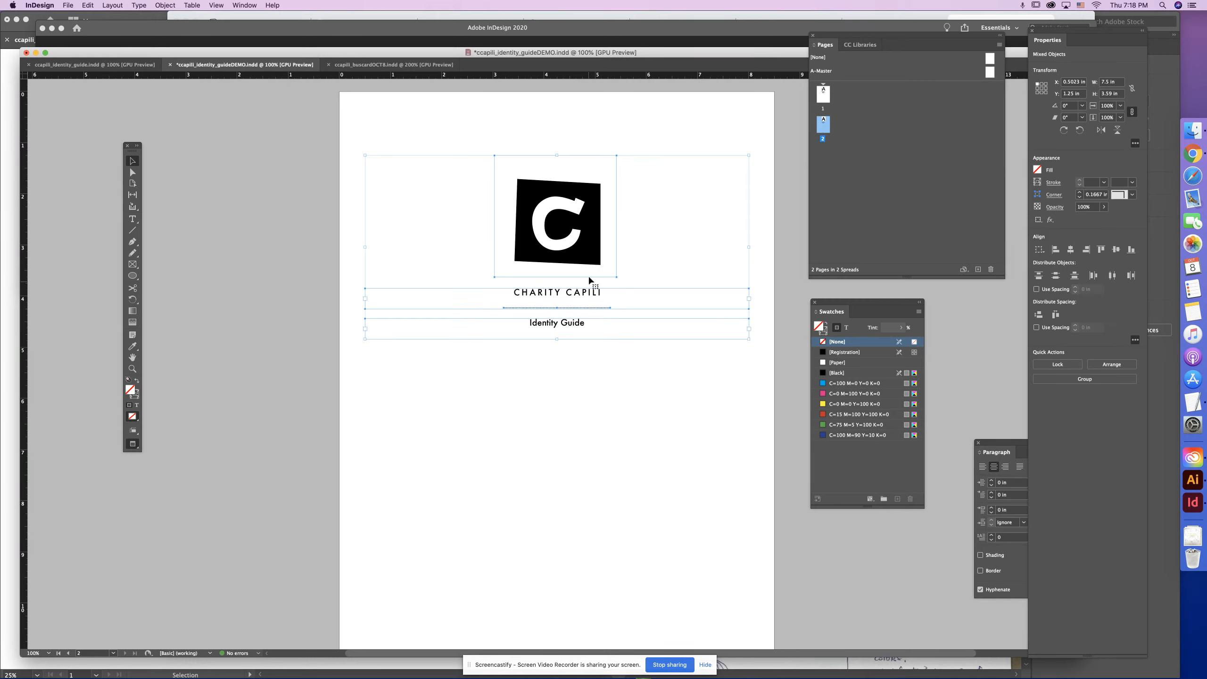
left_click_drag(586, 265, 597, 215)
left_click(648, 163)
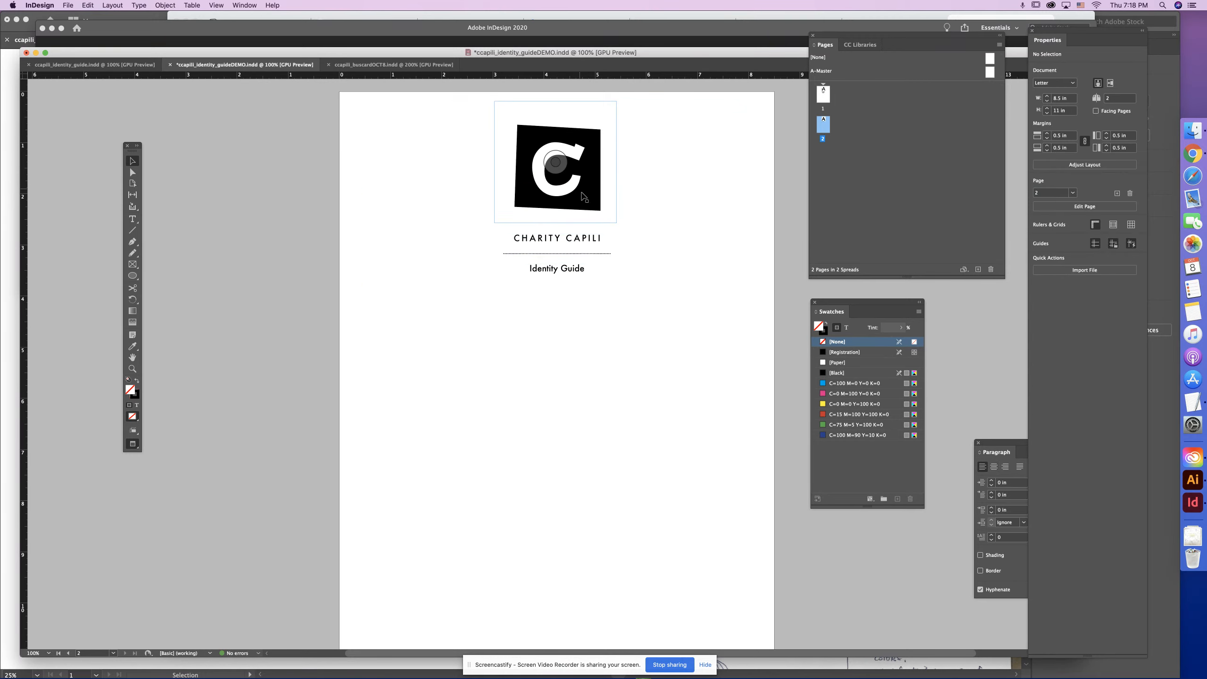
left_click(591, 200)
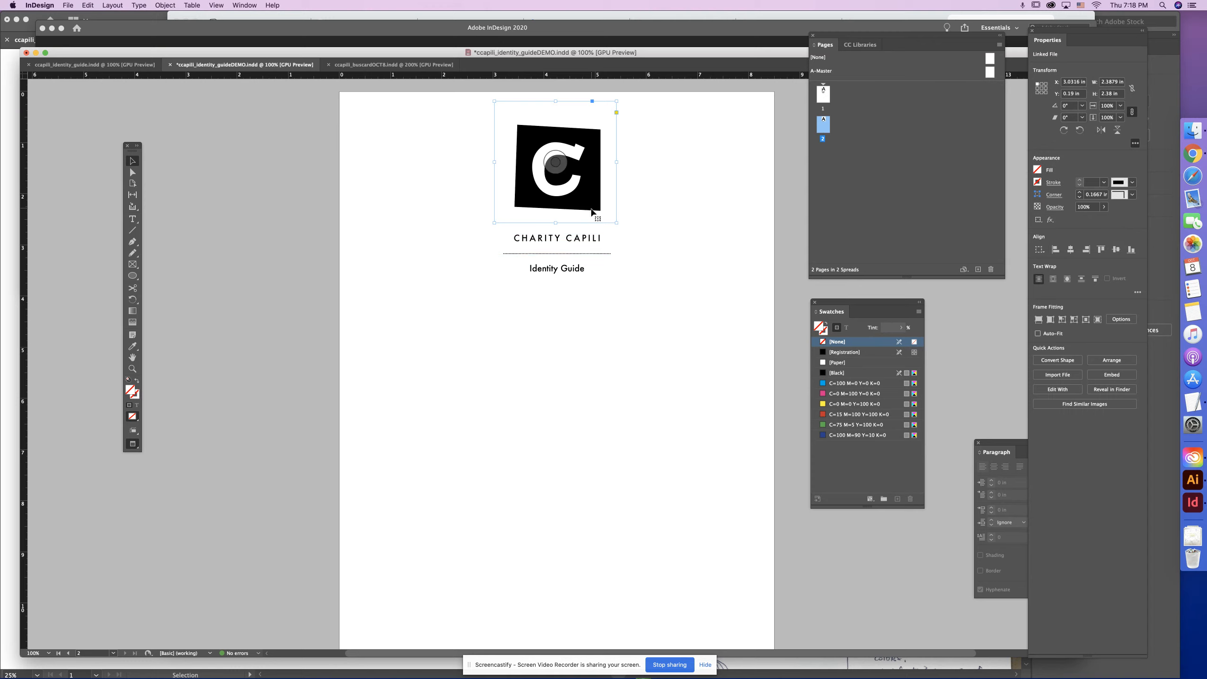
left_click_drag(594, 205, 595, 217)
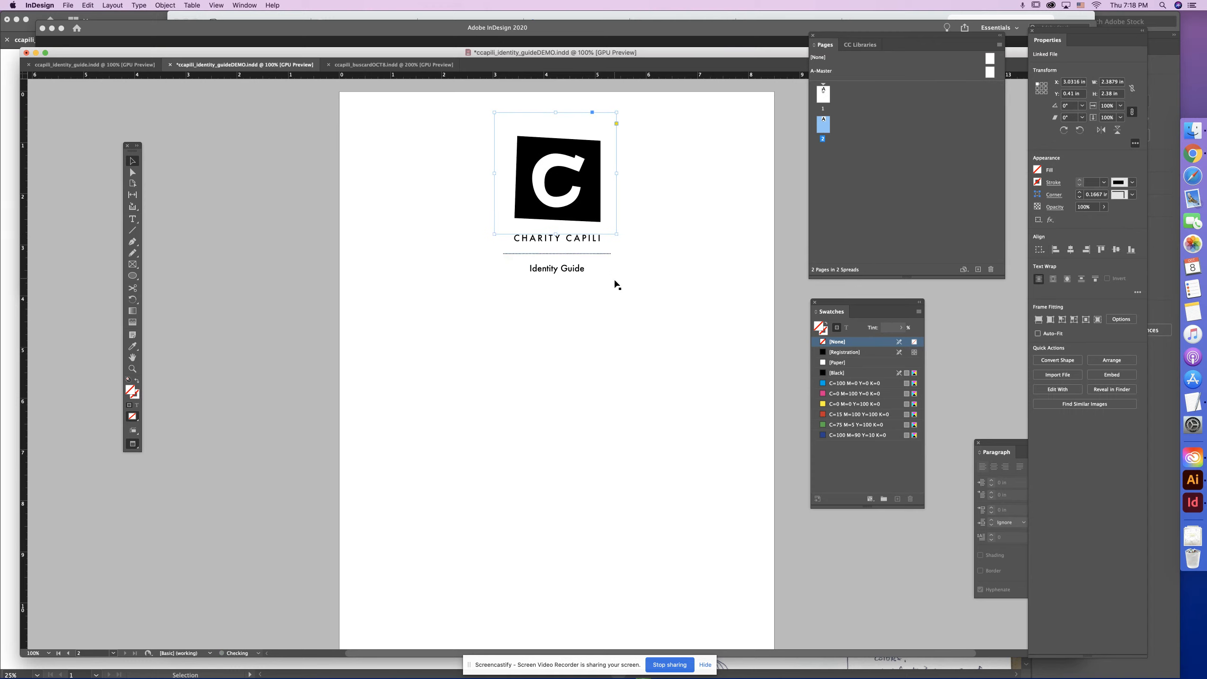
Move the logo, name, line and title together farther up page 2, to about Y -0.09 in.
left_click_drag(530, 246, 498, 196)
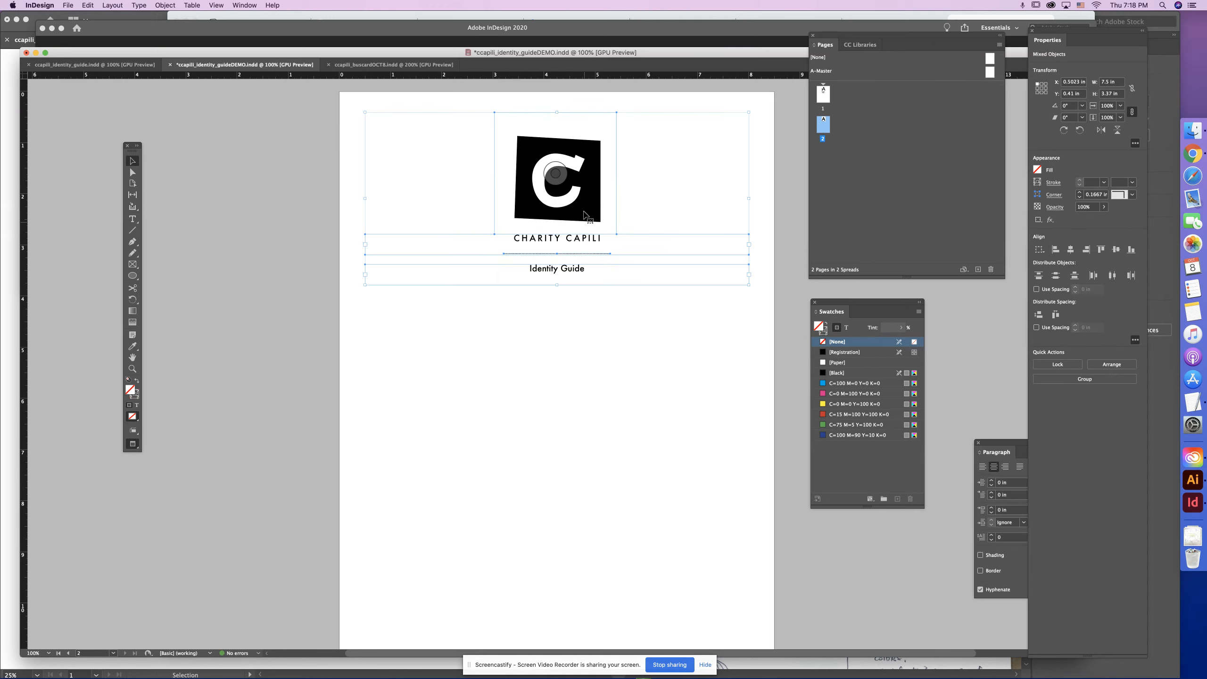
left_click_drag(584, 211, 586, 189)
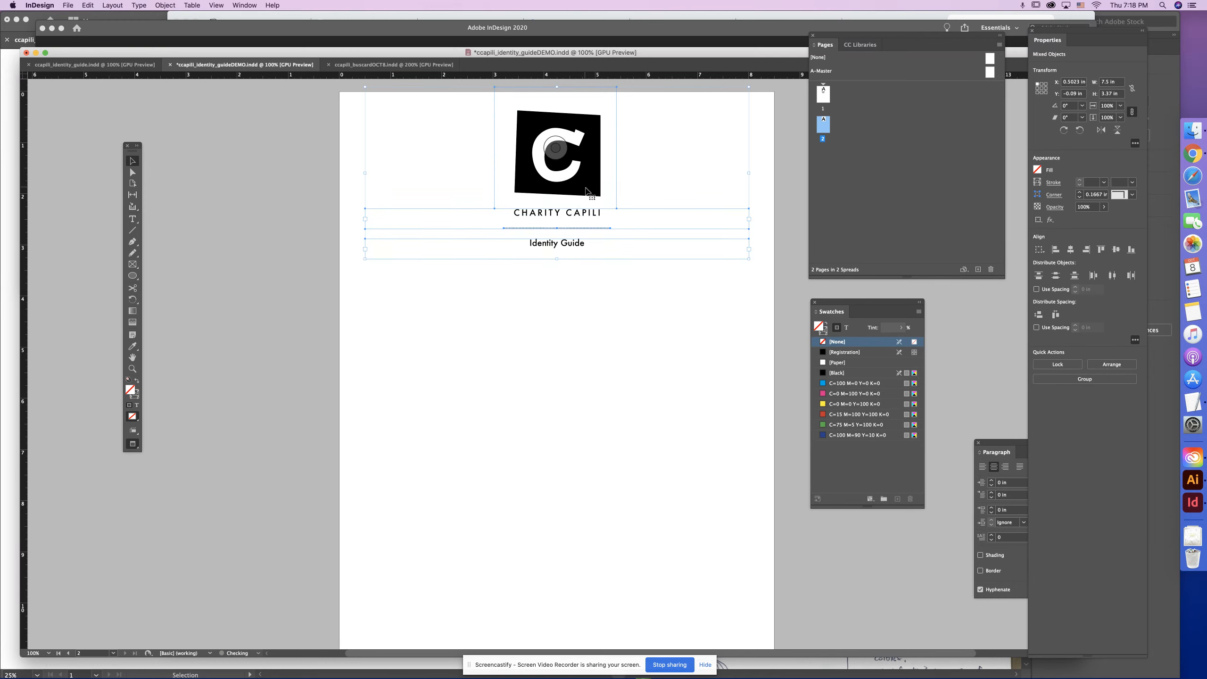
left_click(609, 302)
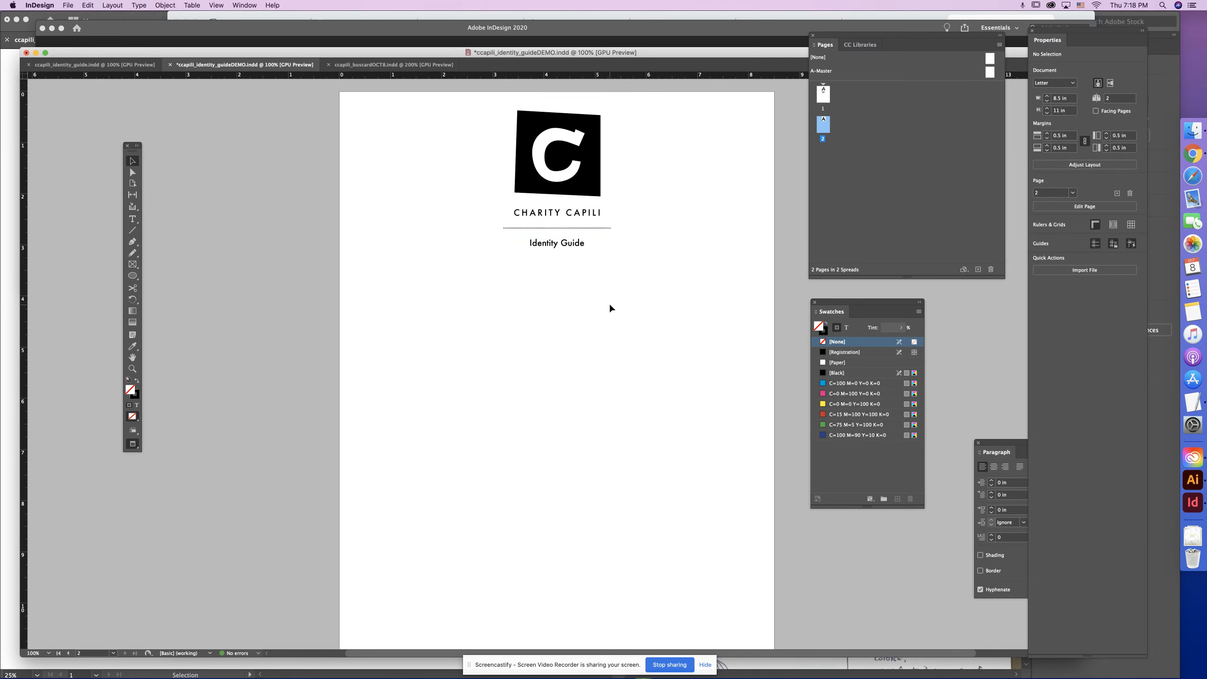
Replace the "Identity Guide" text beneath the line on page 2 with "Colors".
key("super+minus")
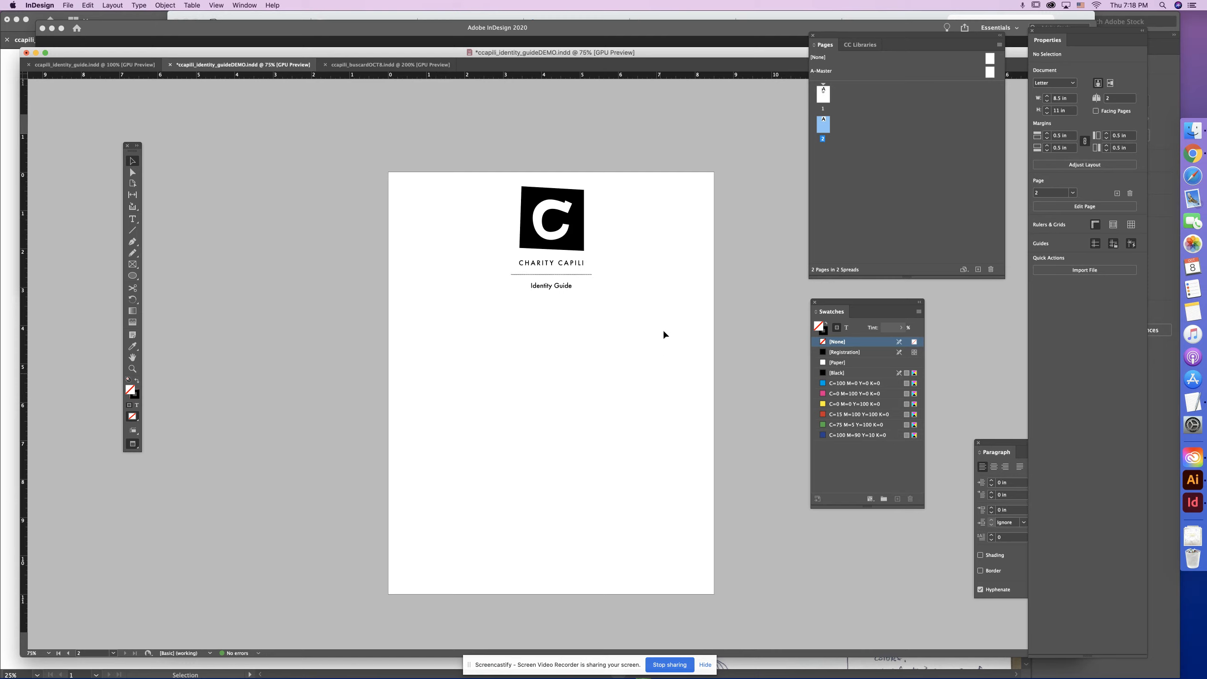
left_click(554, 288)
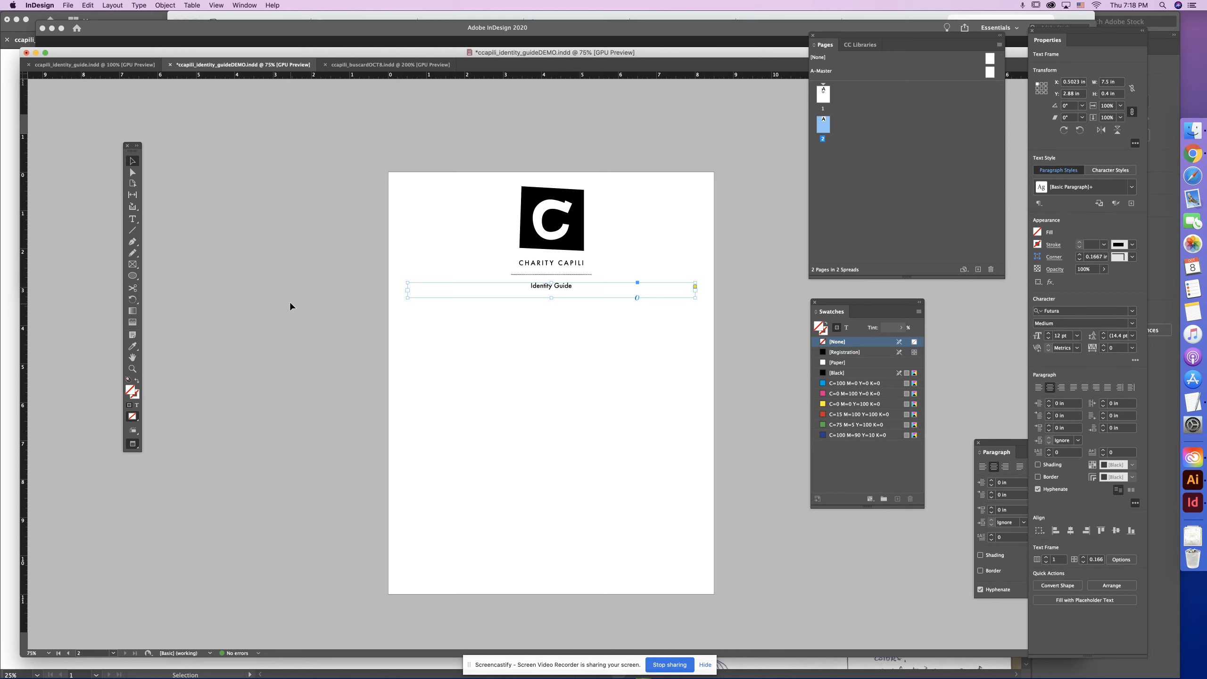
left_click(134, 221)
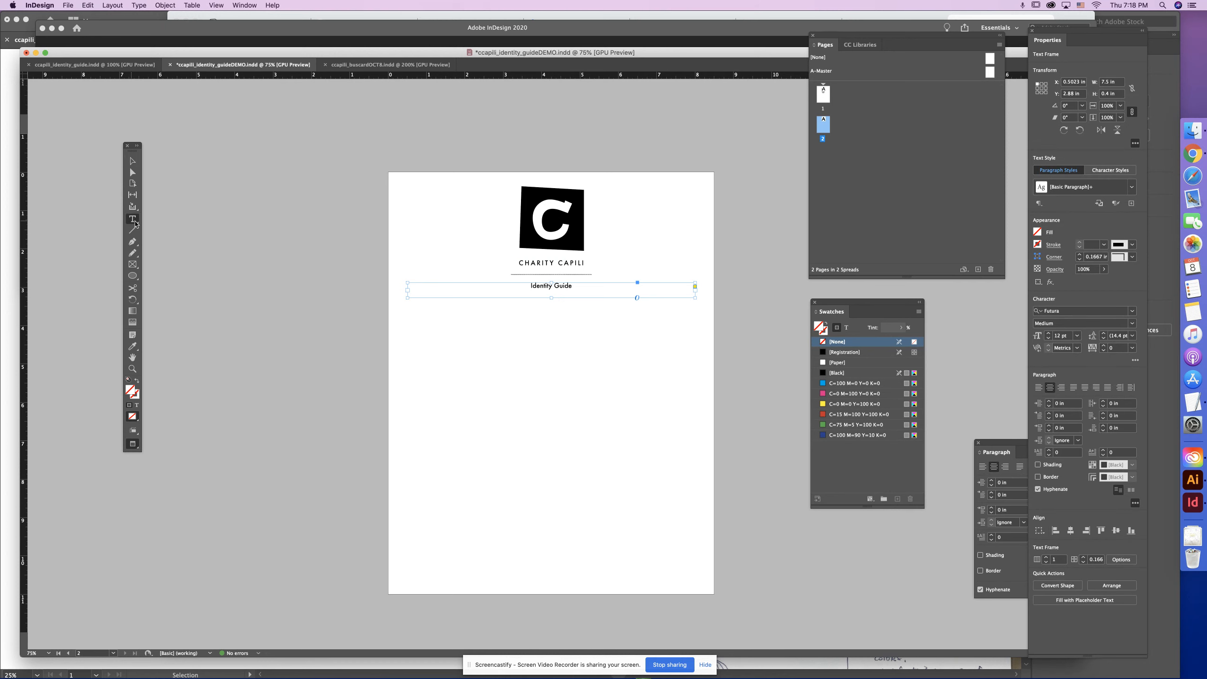
triple_click(557, 287)
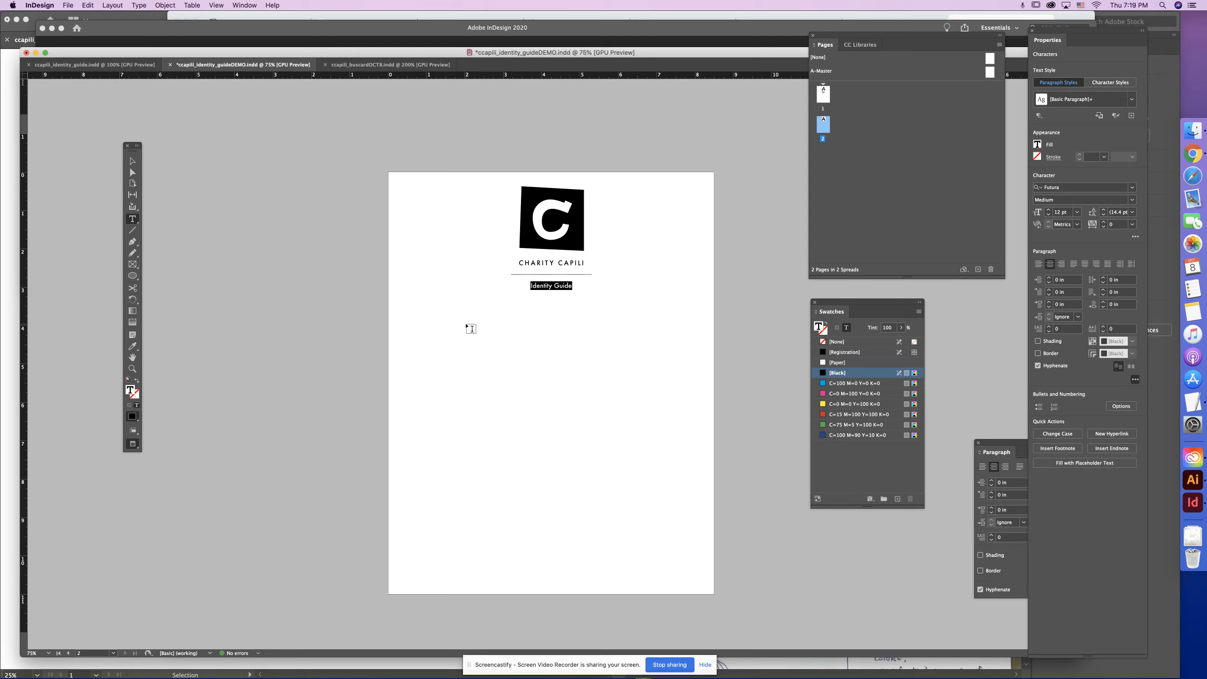
type("Color")
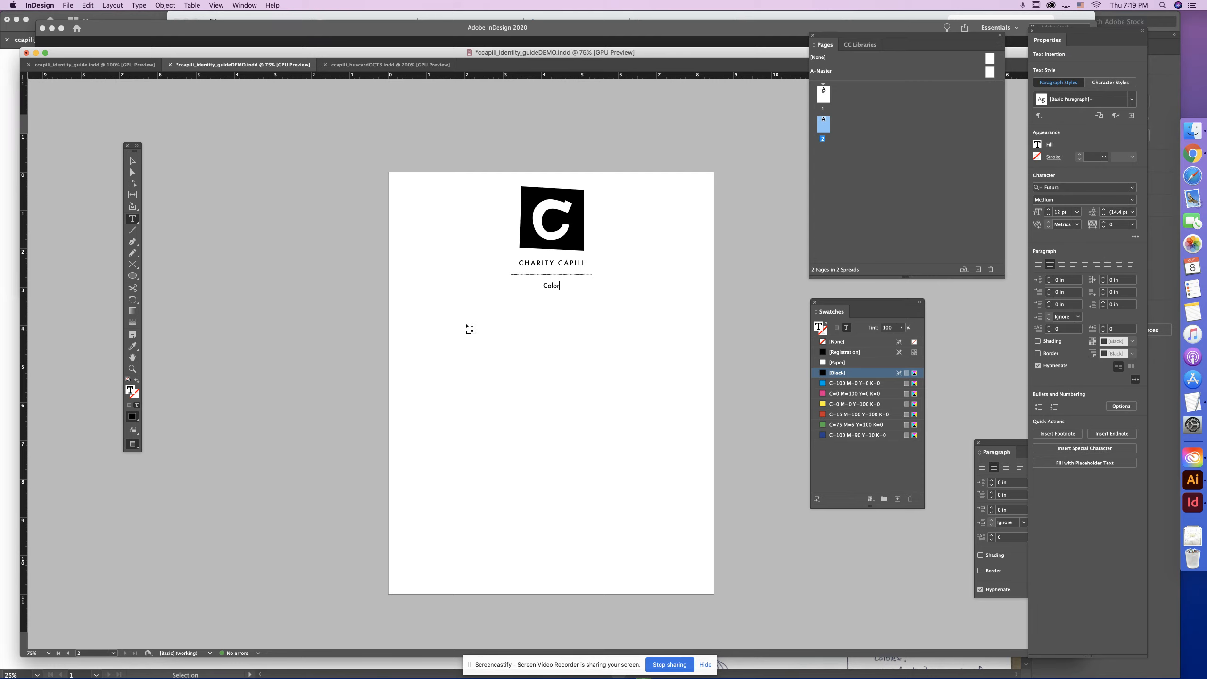
type("s")
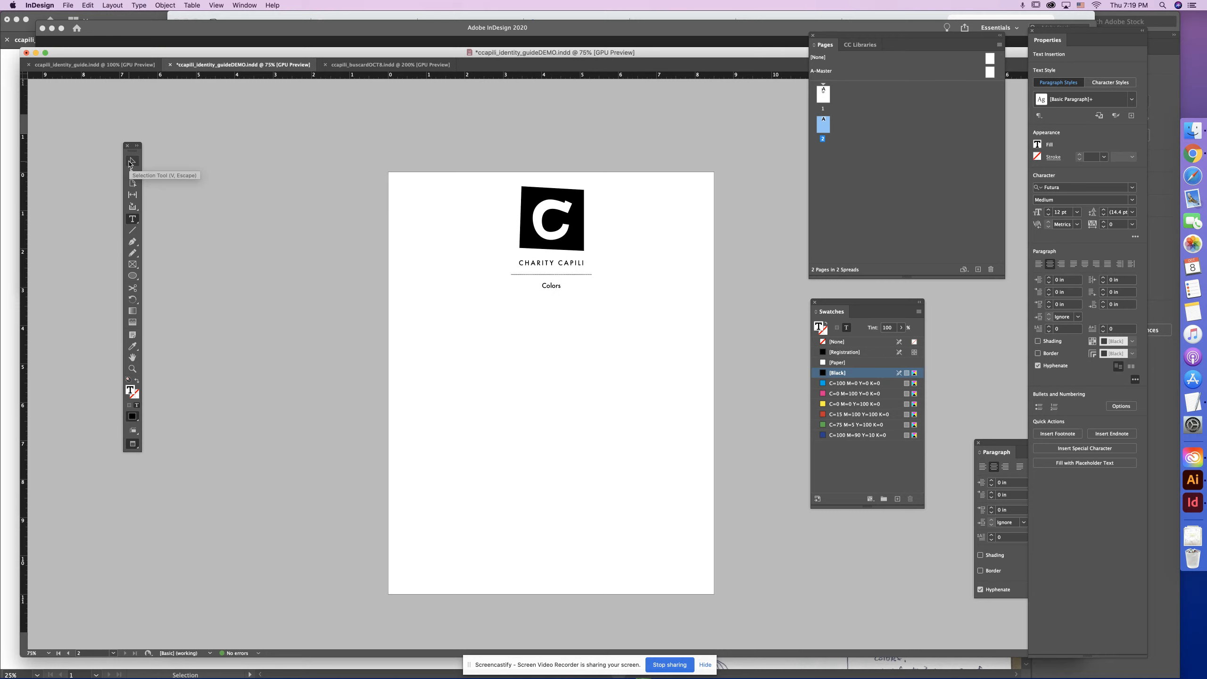
Finish editing the title text on page 2 and save the document.
left_click(131, 161)
left_click(619, 373)
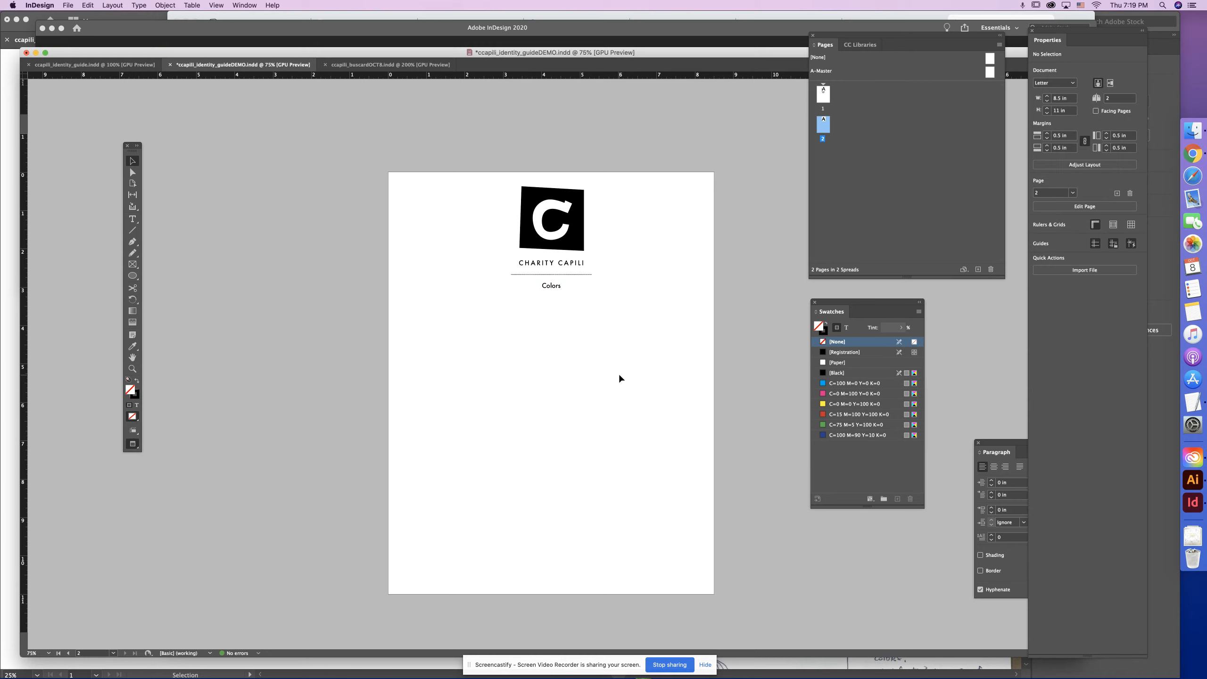
key("super+1")
key("super+s")
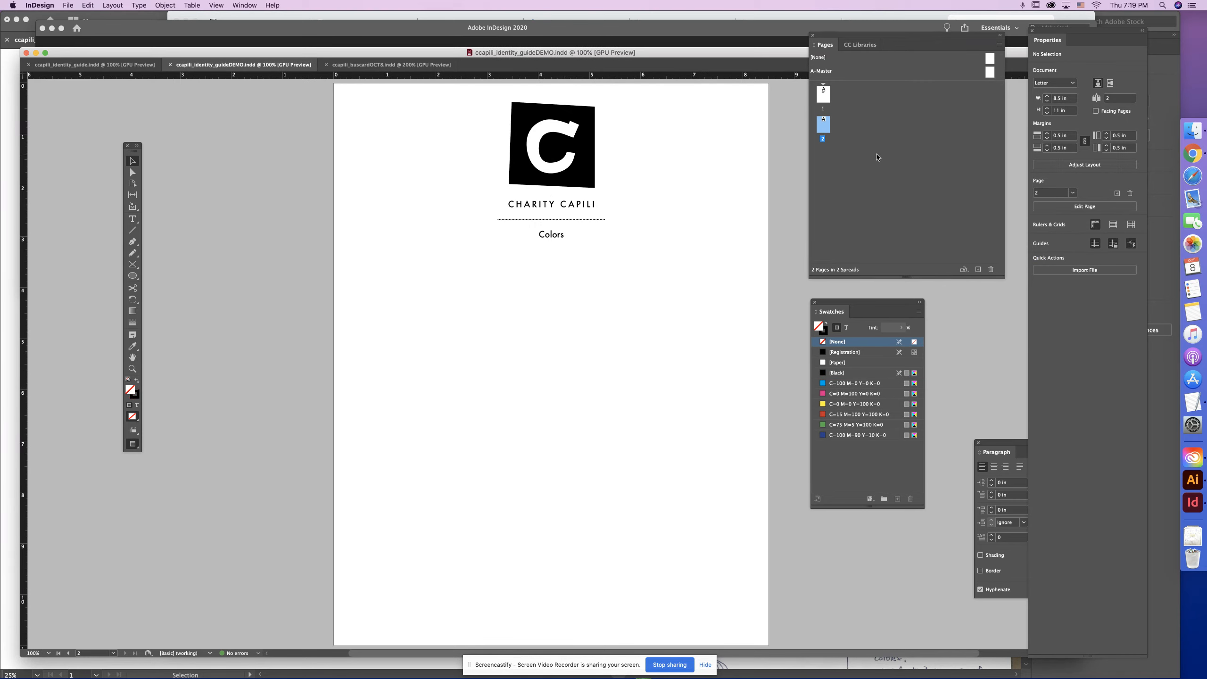
Draw an unfilled circle about 1.42 in wide below the title on page 2, at about X 1.21 in, Y 3.65 in.
left_click(557, 246)
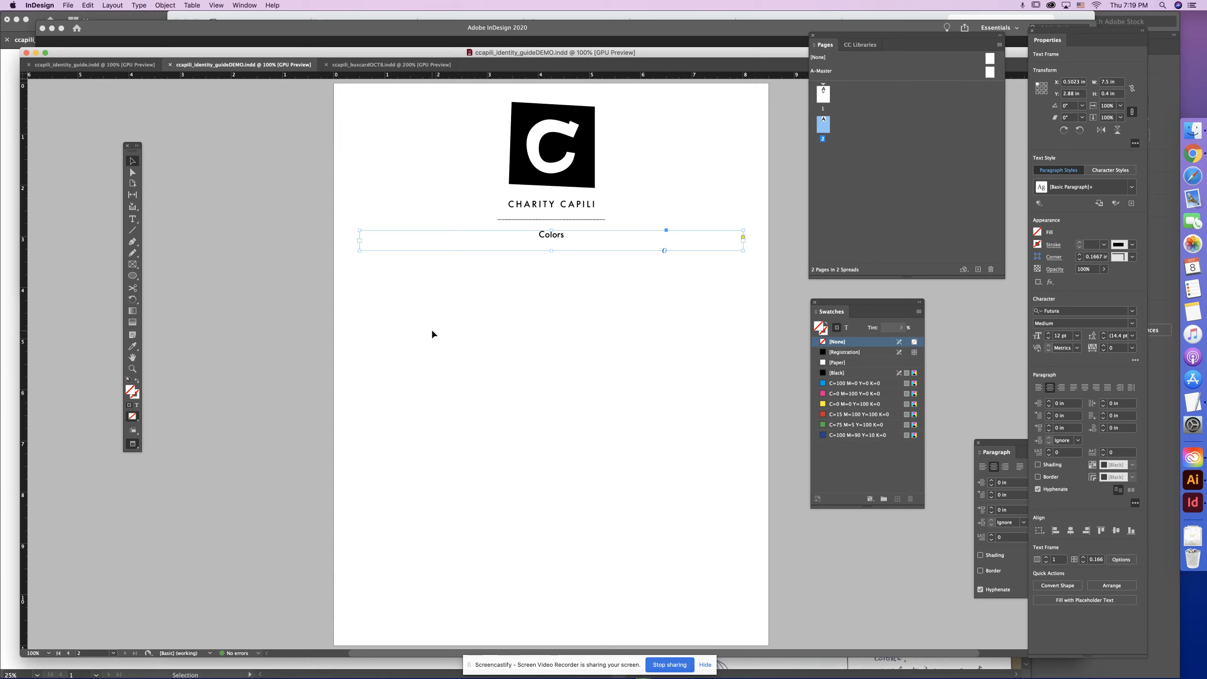
left_click(517, 334)
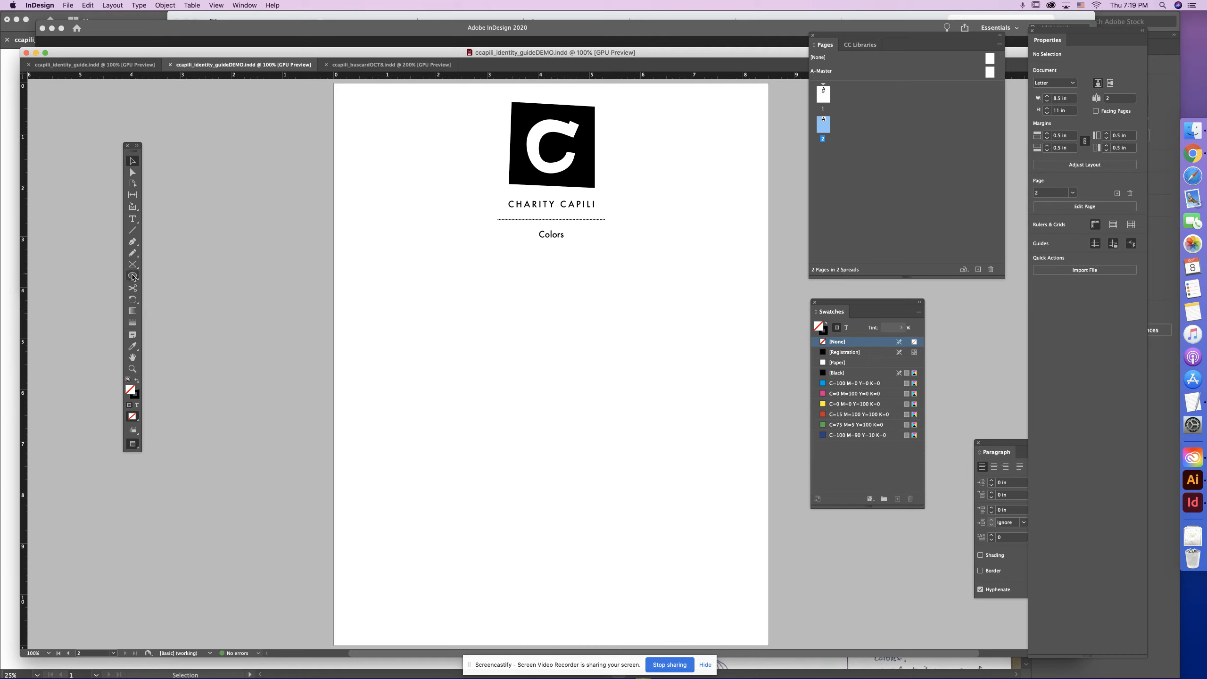
left_click(133, 276)
left_click_drag(396, 270, 469, 342)
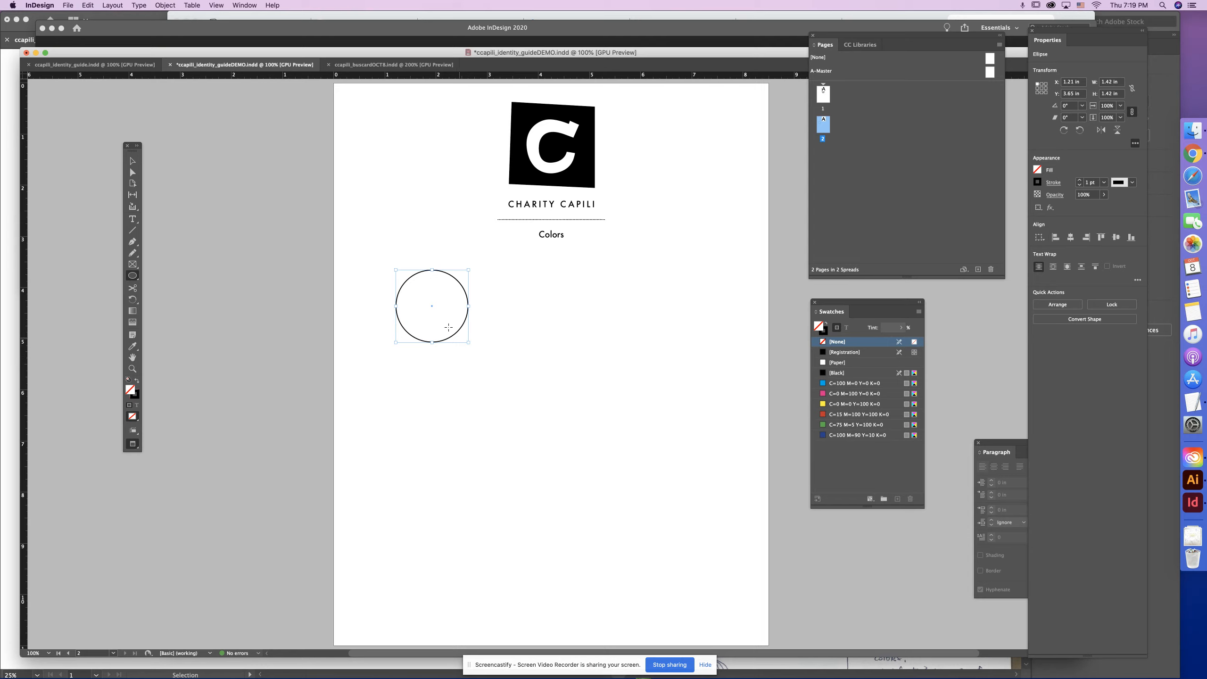
left_click(133, 161)
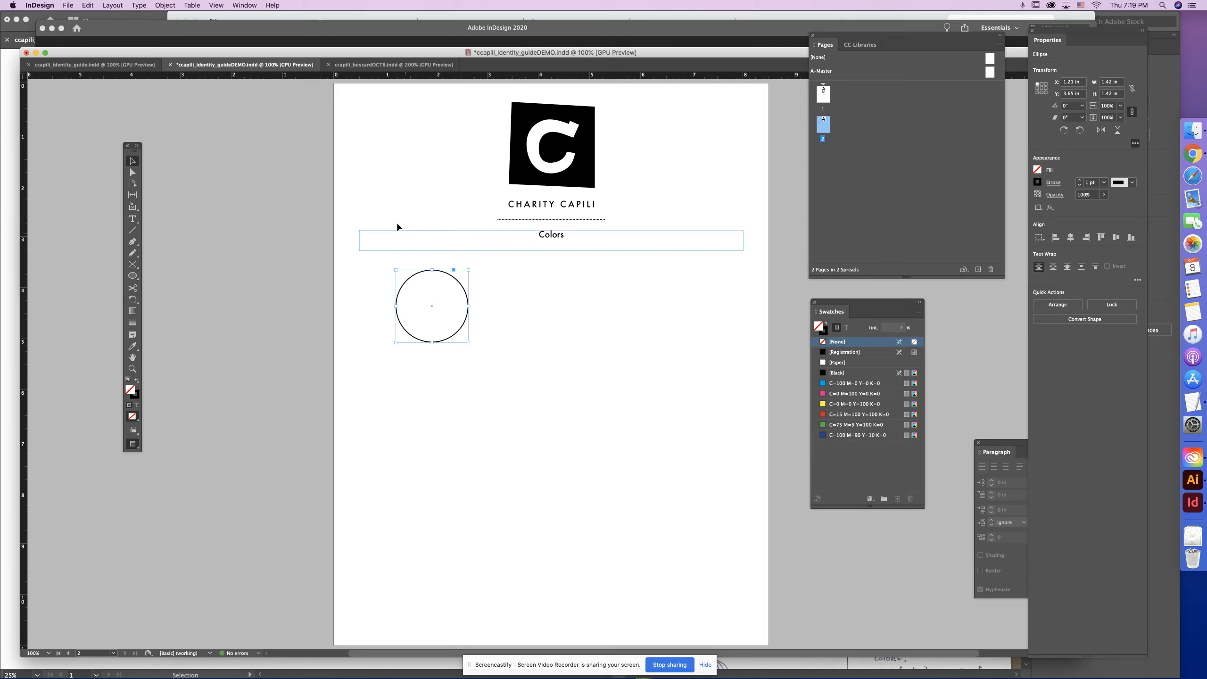
Copy the circle twice to the right to form a row of three circles.
left_click(478, 302)
left_click_drag(470, 311, 674, 333)
left_click(707, 333)
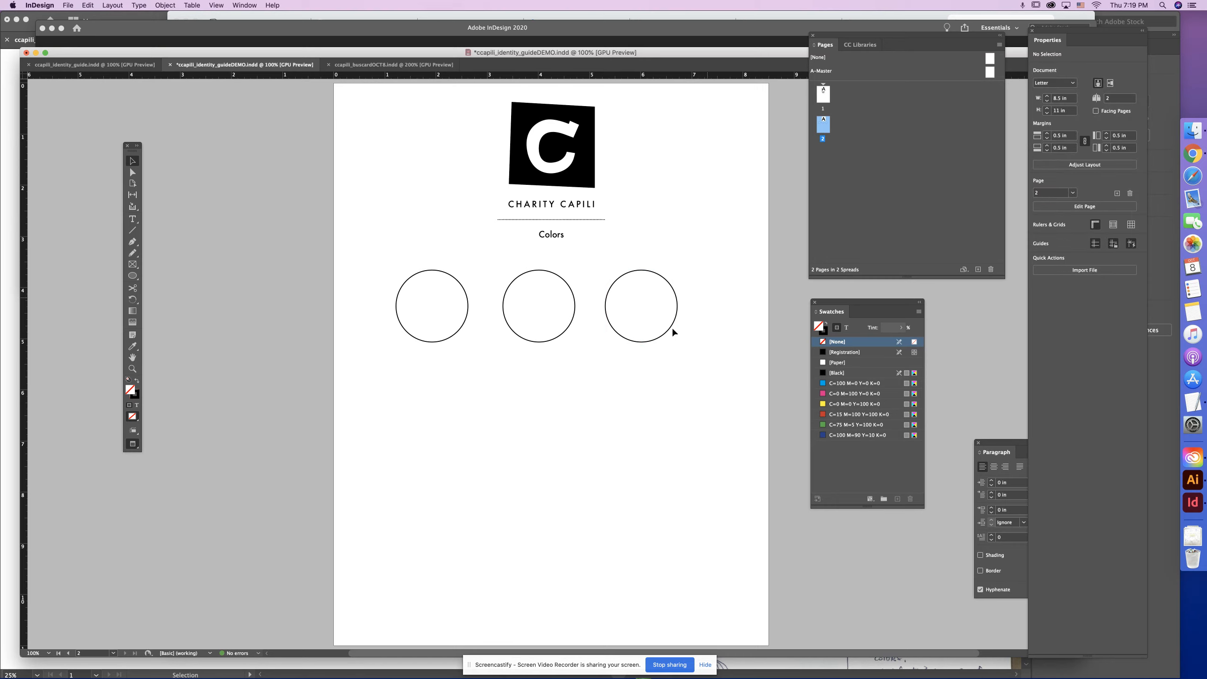
Create a text frame beneath the first circle and enter CMYK, RGB and Hex on separate lines.
left_click(133, 219)
left_click_drag(413, 366, 473, 486)
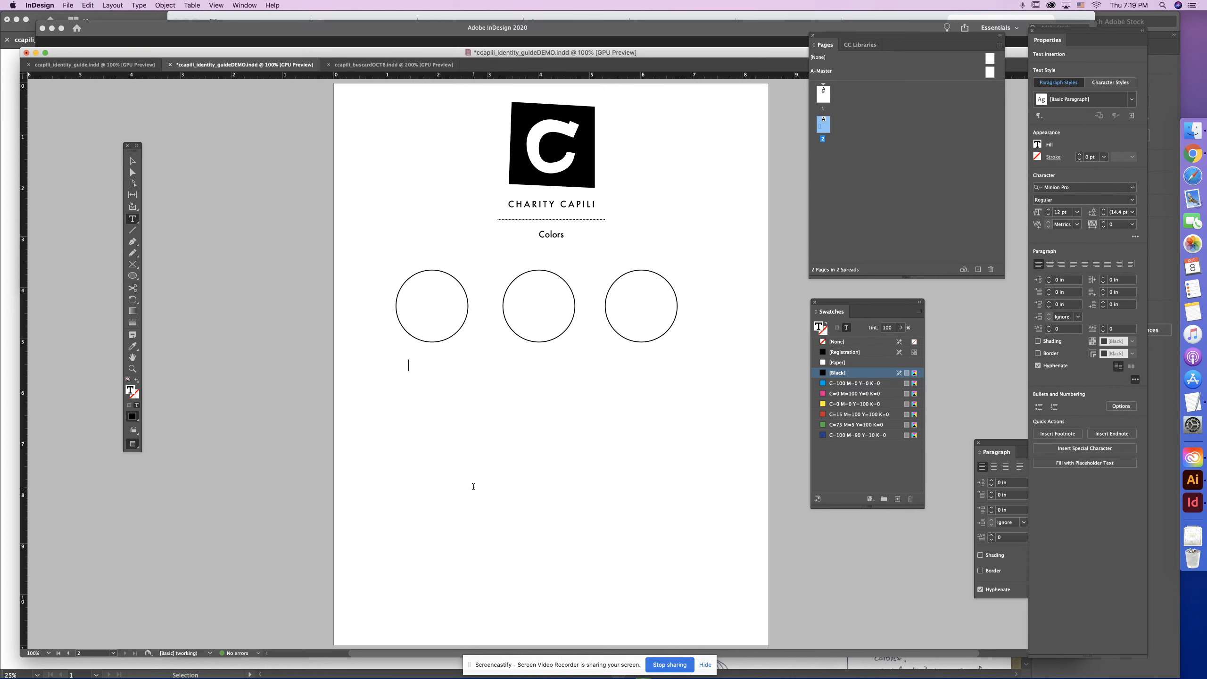
type("C")
type("M")
type("YK  R")
type("GB   ")
type("Hex")
Change "Hex" to "HEX" and add an empty line after CMYK to space the labels evenly.
left_click_drag(413, 416, 439, 418)
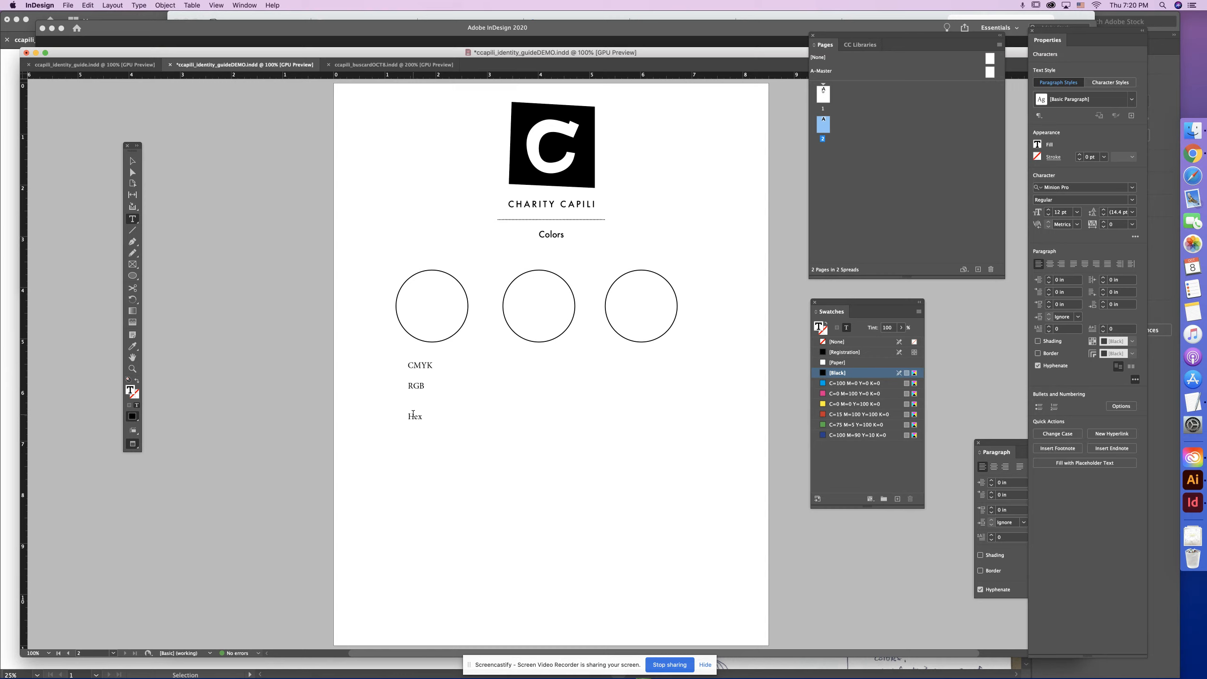
type("EX")
left_click(423, 366)
key("End")
key("Return")
Apply the centered Futura Medium formatting of the "Colors" title to the CMYK, RGB and HEX labels.
key("super+a")
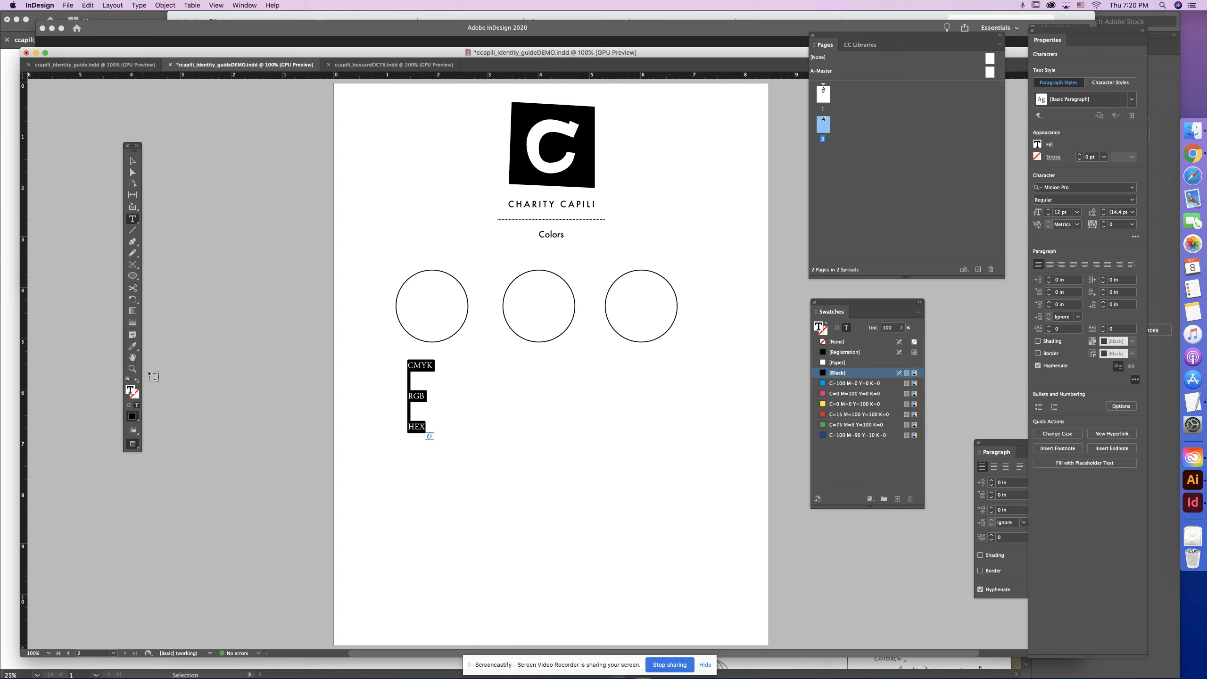
left_click(133, 346)
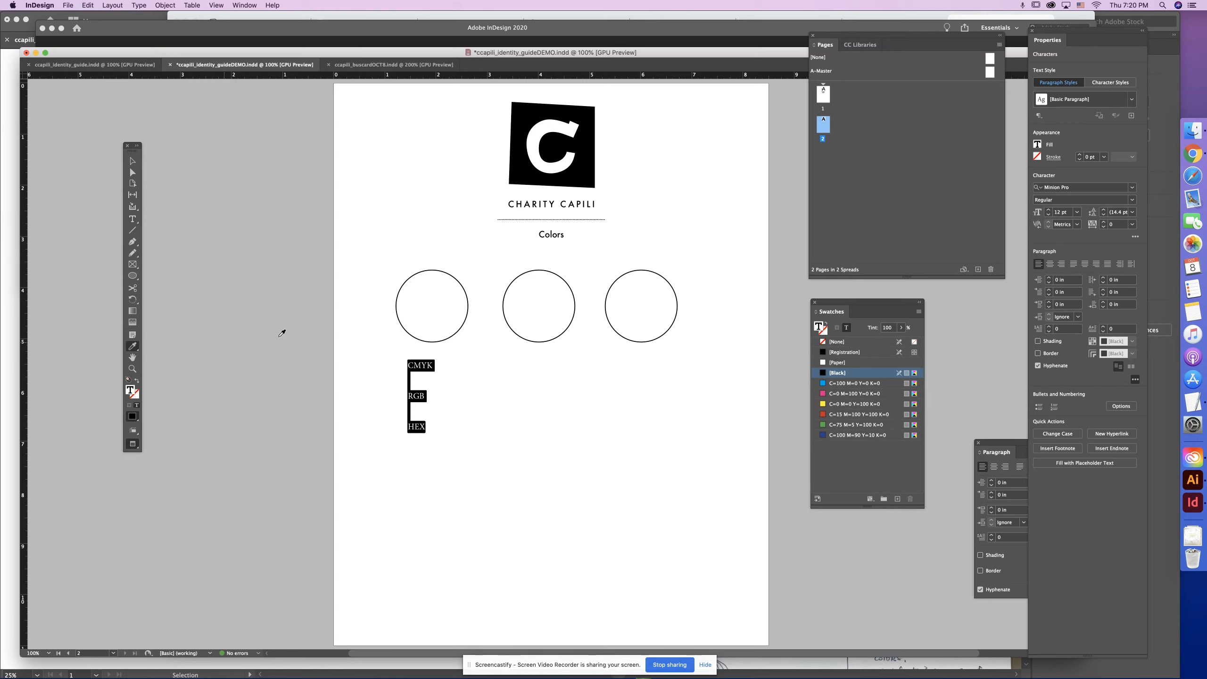
left_click(554, 233)
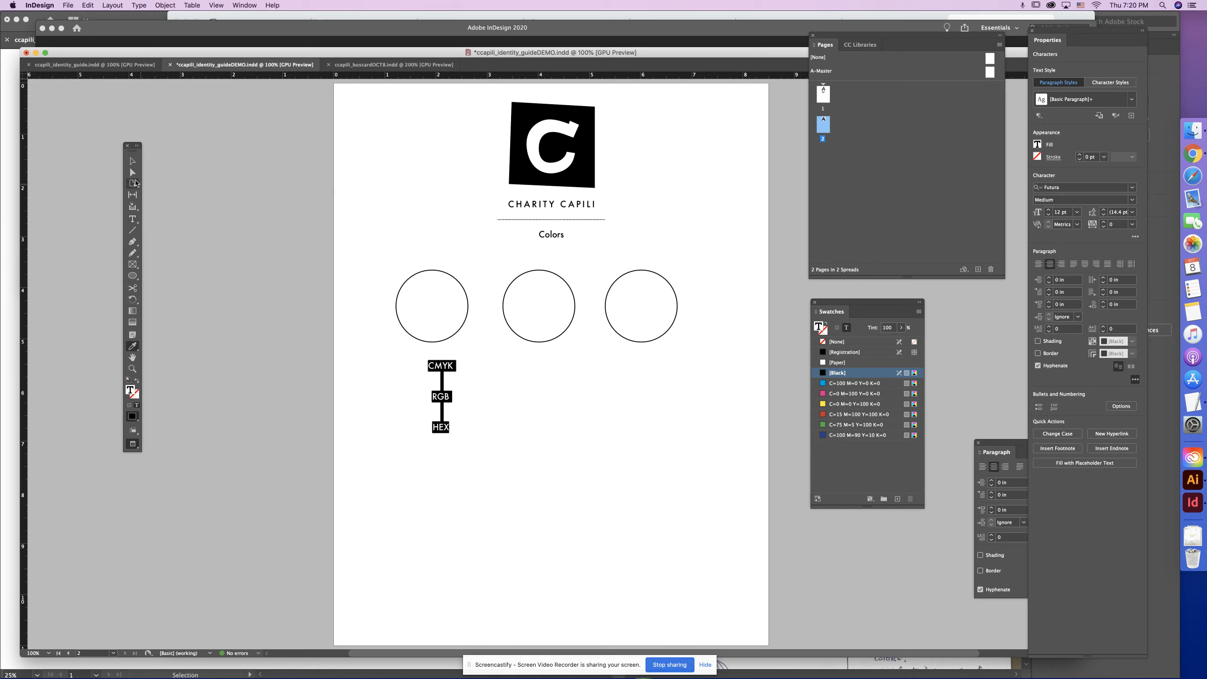
left_click(133, 161)
left_click(436, 240)
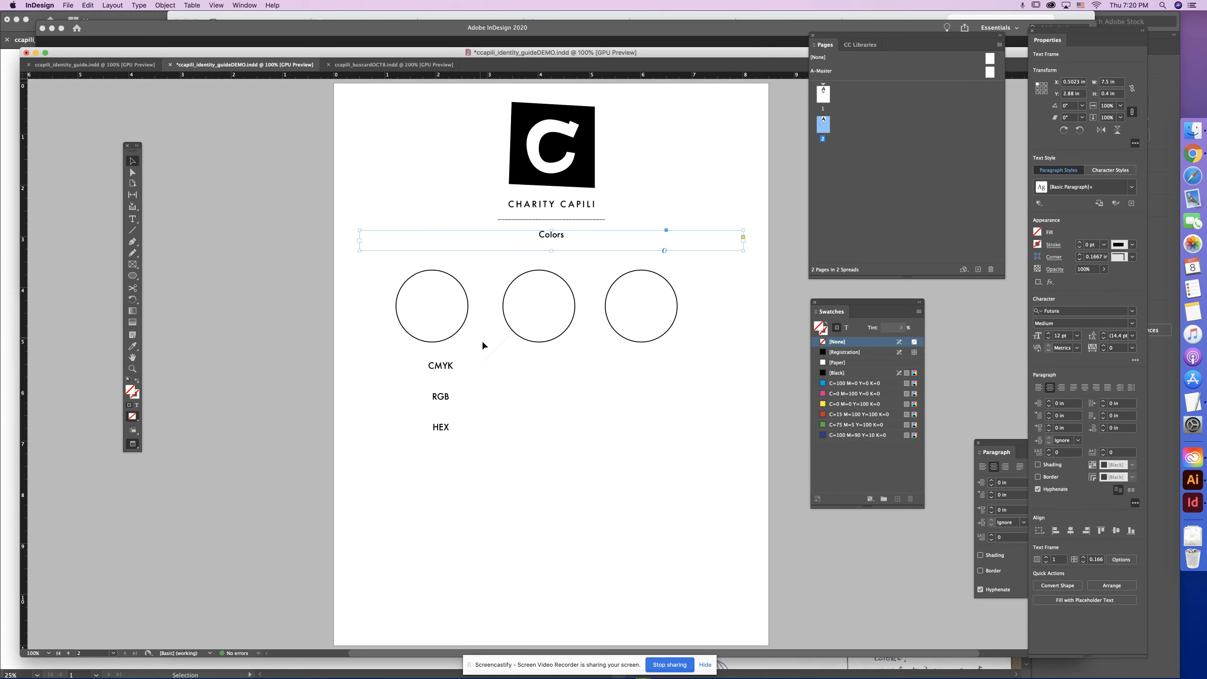
left_click(782, 313)
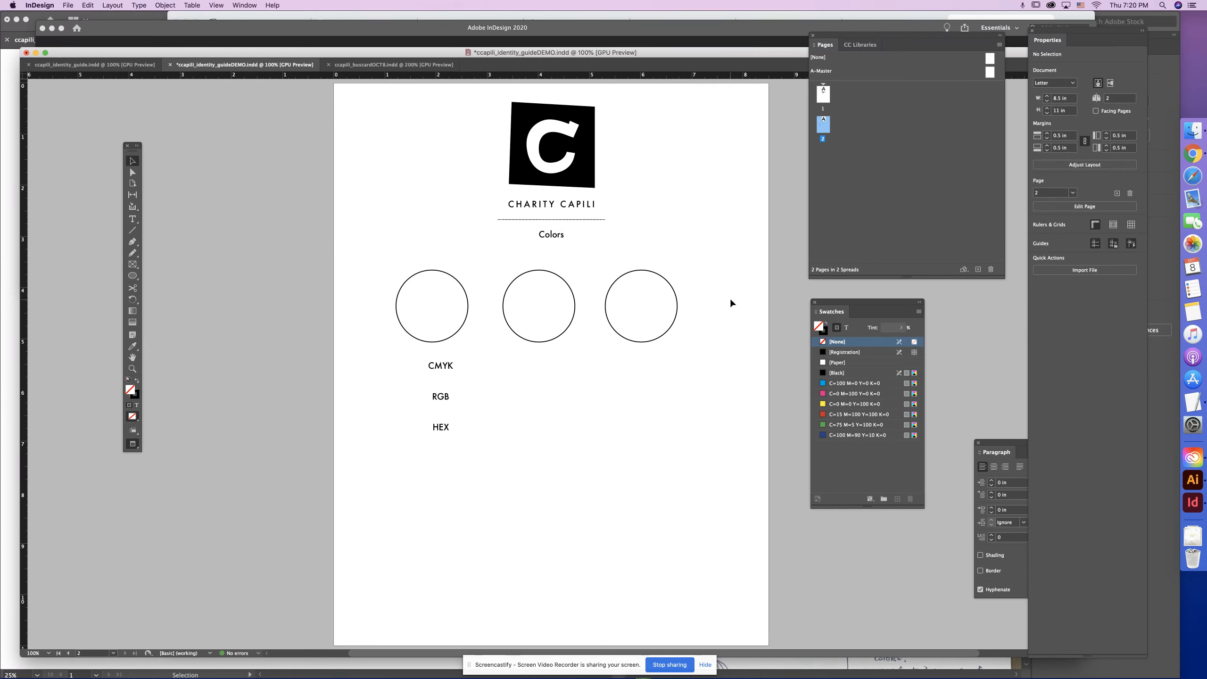
Move the label text frame slightly left so it is centered beneath the first circle.
left_click(439, 367)
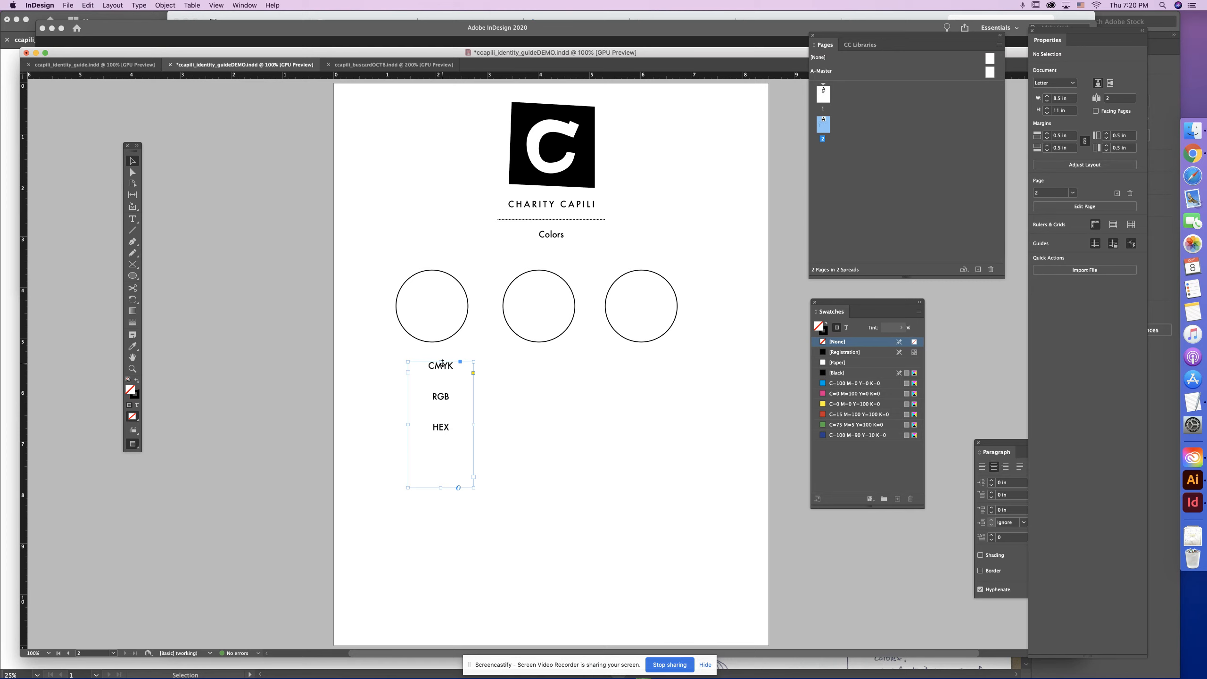
left_click_drag(446, 368, 436, 371)
left_click(370, 362)
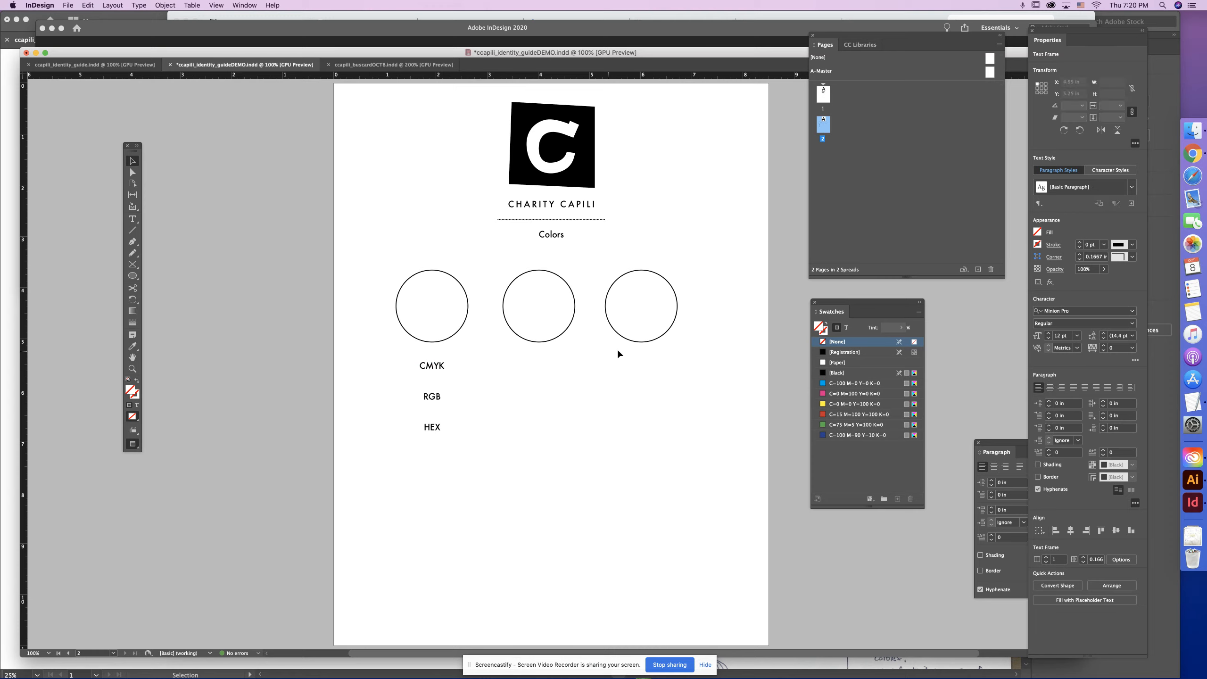
Delete the second and third circles, keeping only the one above the labels.
left_click_drag(681, 272, 591, 364)
left_click(711, 298)
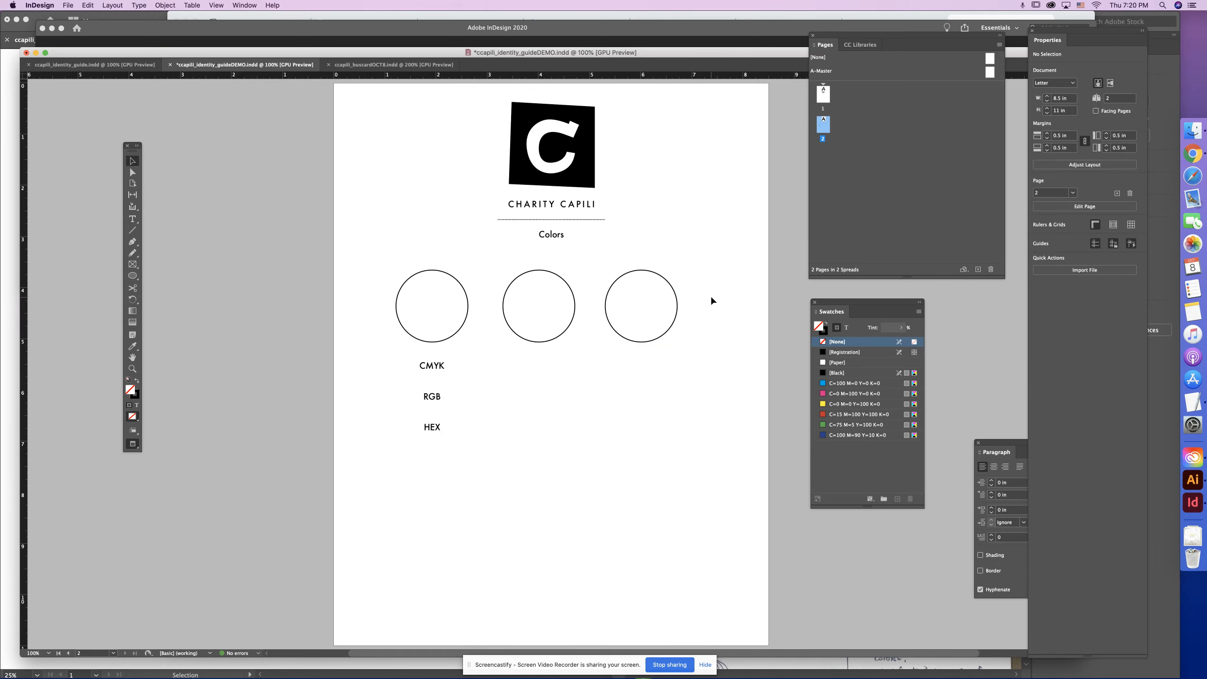
left_click_drag(712, 299, 544, 347)
left_click(560, 470)
left_click_drag(486, 274, 642, 317)
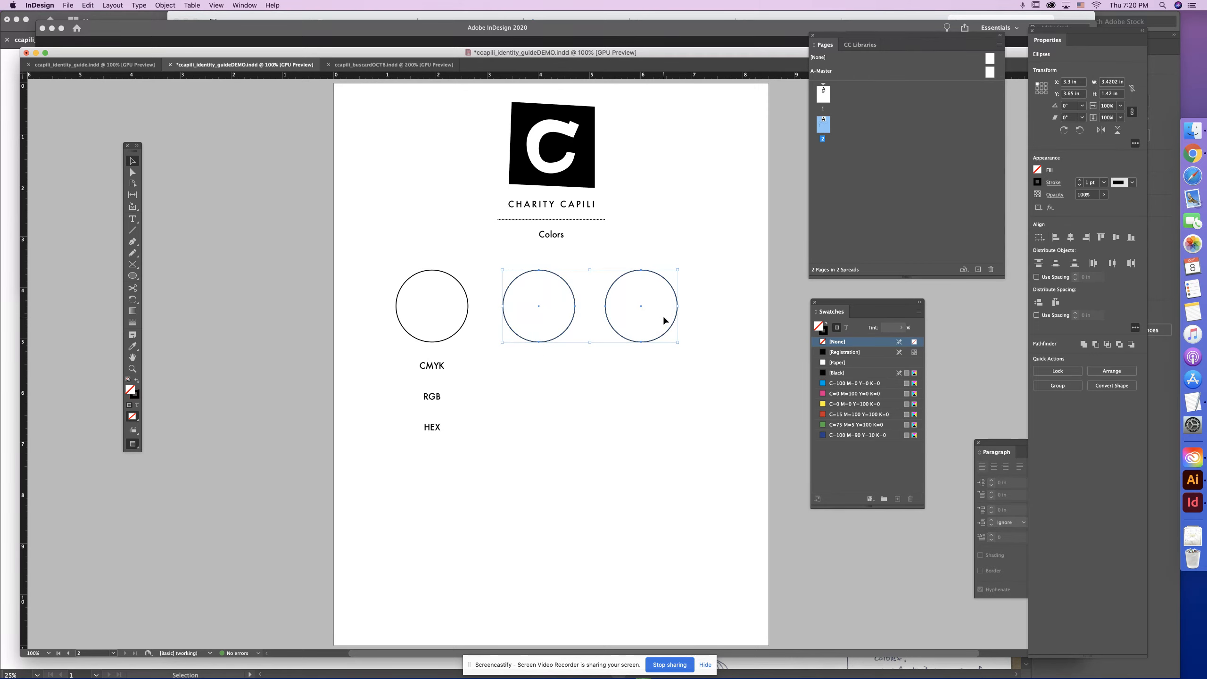
key("Delete")
Move the circle and its labels together slightly to the right, to about X 1.57 in.
left_click_drag(477, 346, 404, 496)
left_click_drag(441, 374, 456, 368)
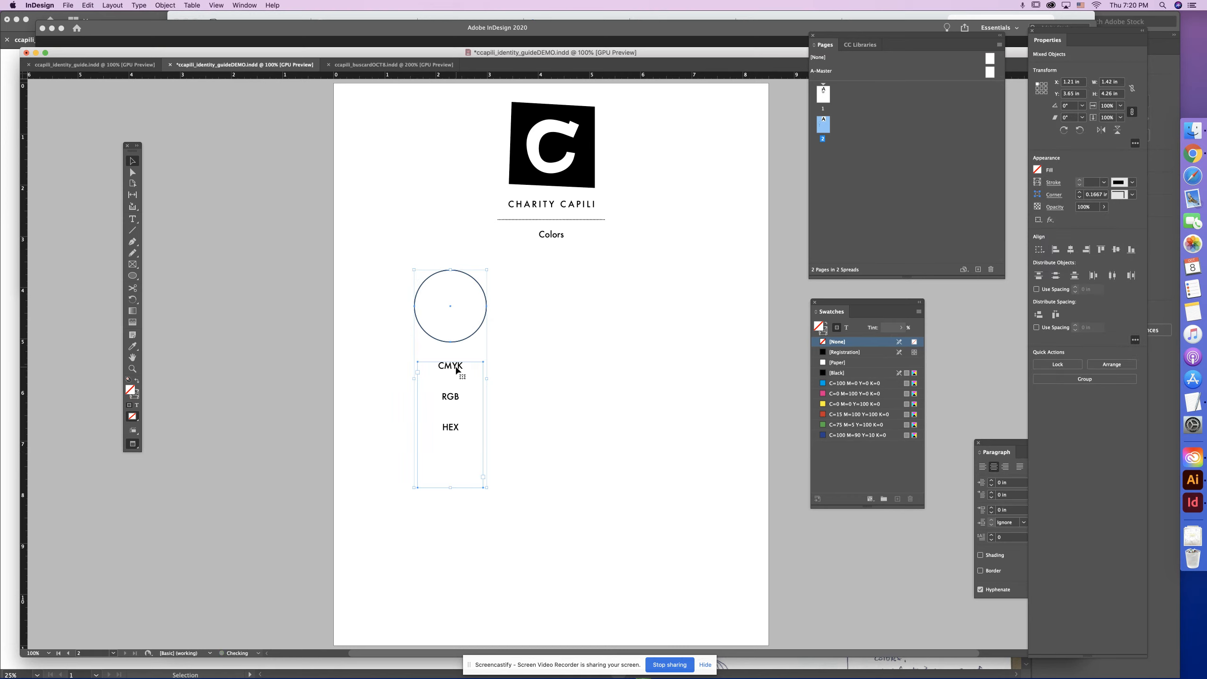
left_click(528, 369)
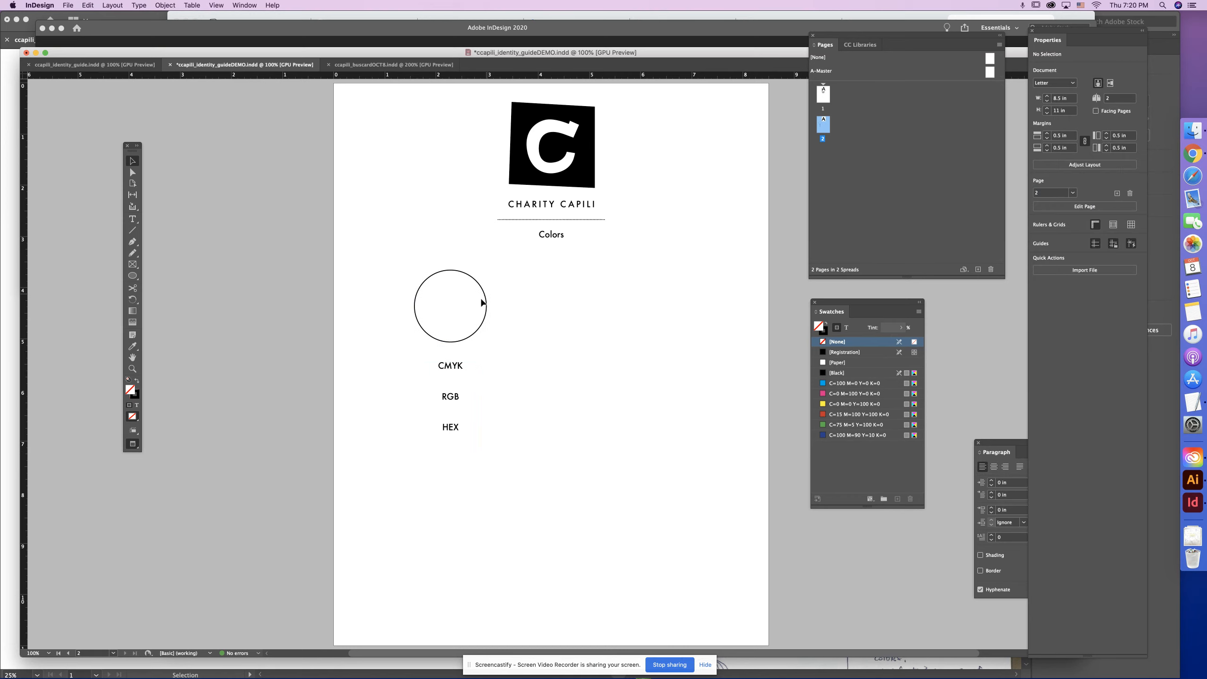
Duplicate the circle with its labels and place the copy beneath the "Colors" title, at about X 3.54 in.
left_click_drag(492, 291, 411, 475)
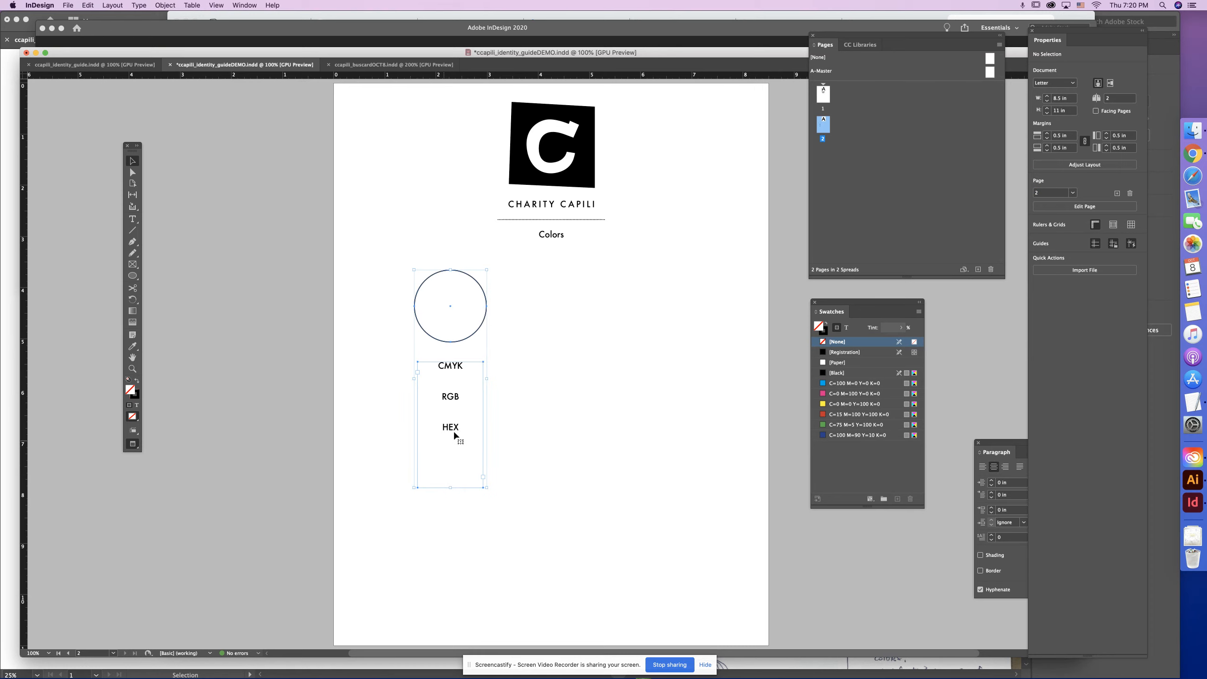
left_click_drag(455, 431, 500, 420)
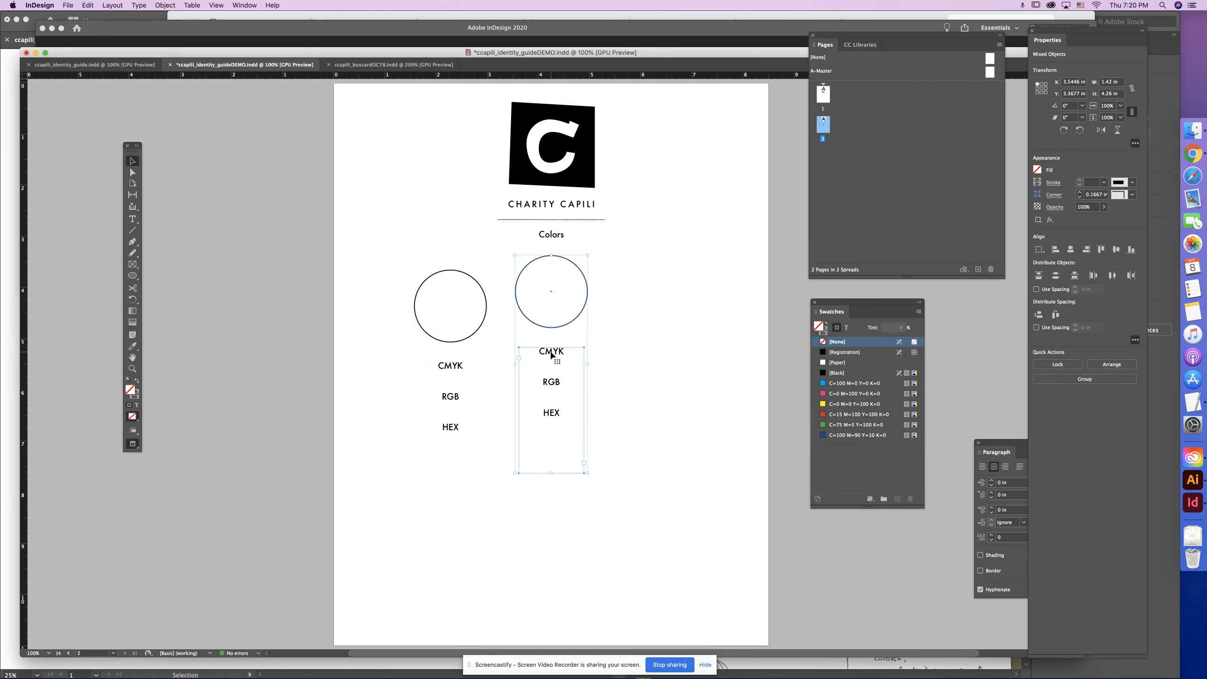
left_click_drag(552, 354, 553, 366)
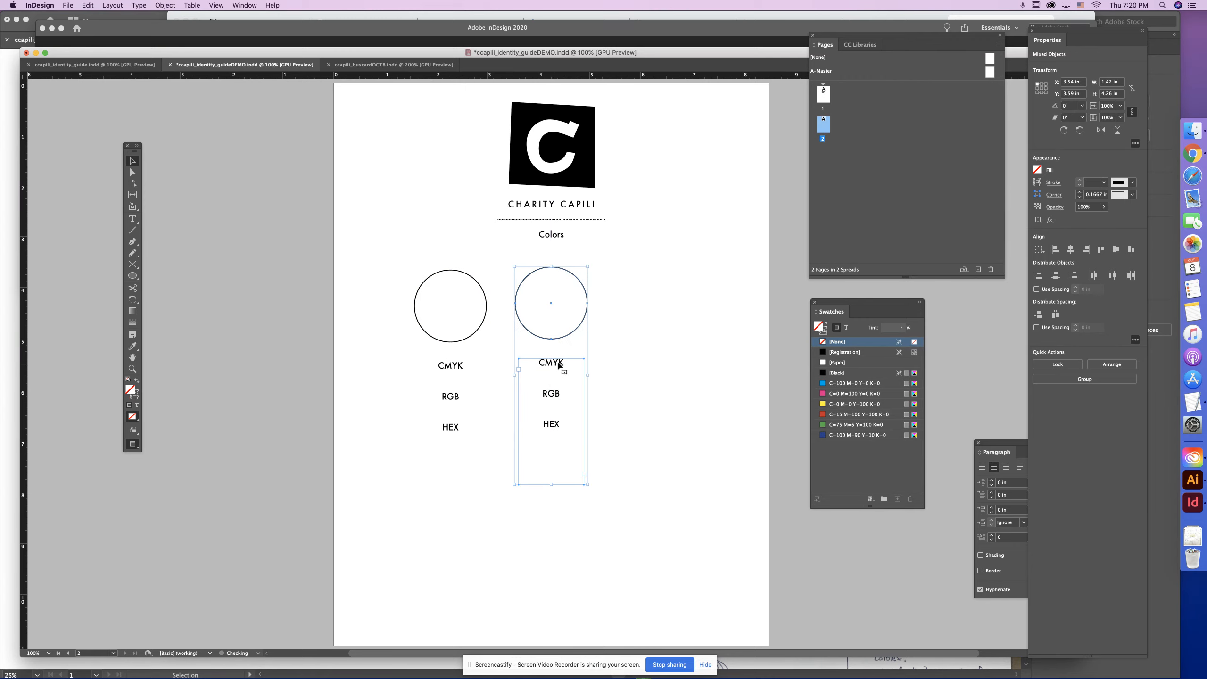
Add horizontal guides at the first circle's top and bottom, and nudge the second set down to them, at about Y 3.66 in.
left_click_drag(674, 76, 690, 269)
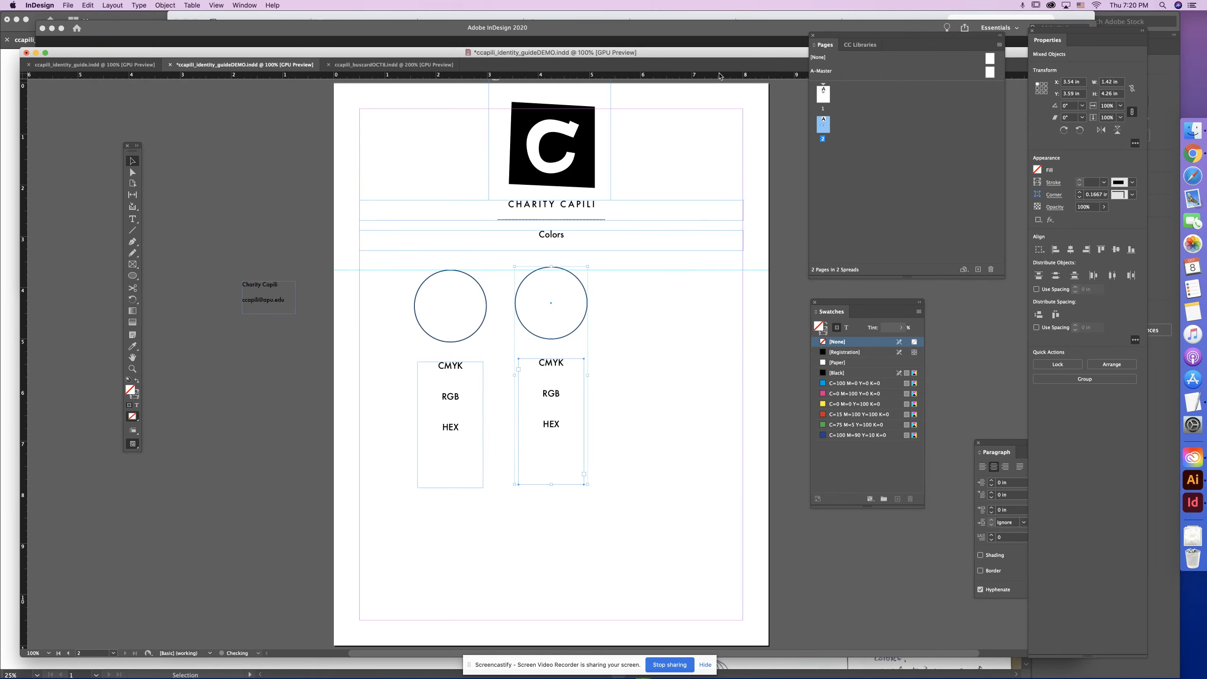
left_click_drag(720, 77, 718, 342)
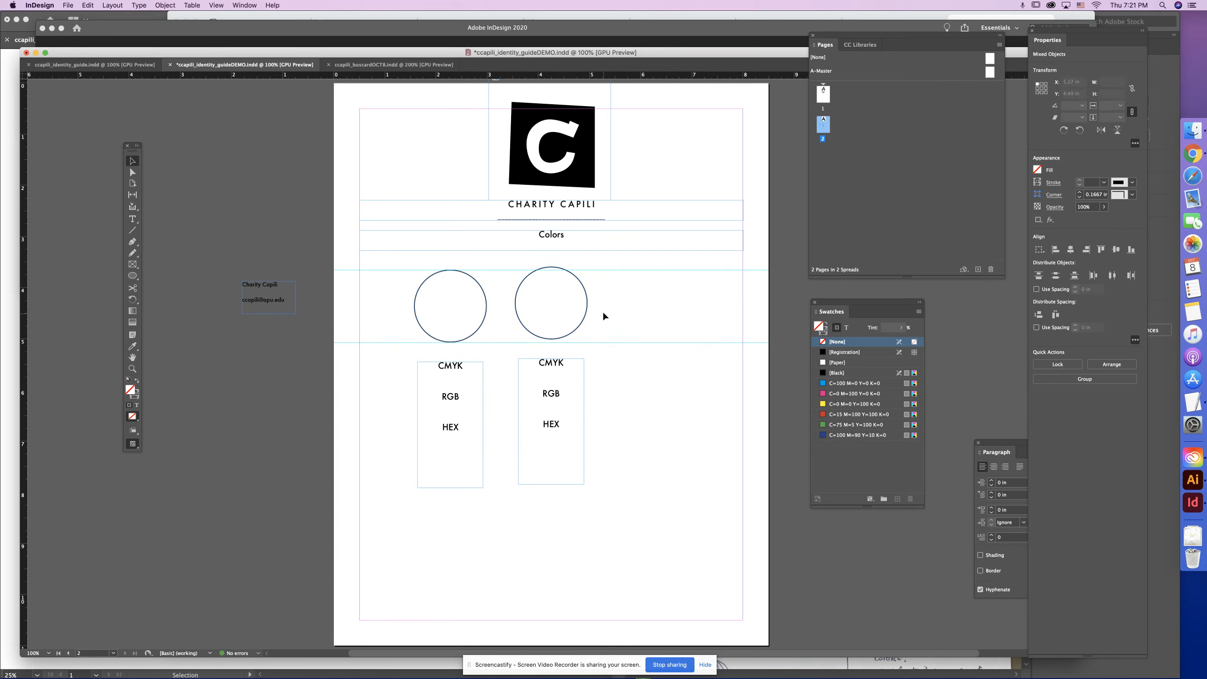
key("Down")
key("Down")
key("Down")
key("Down")
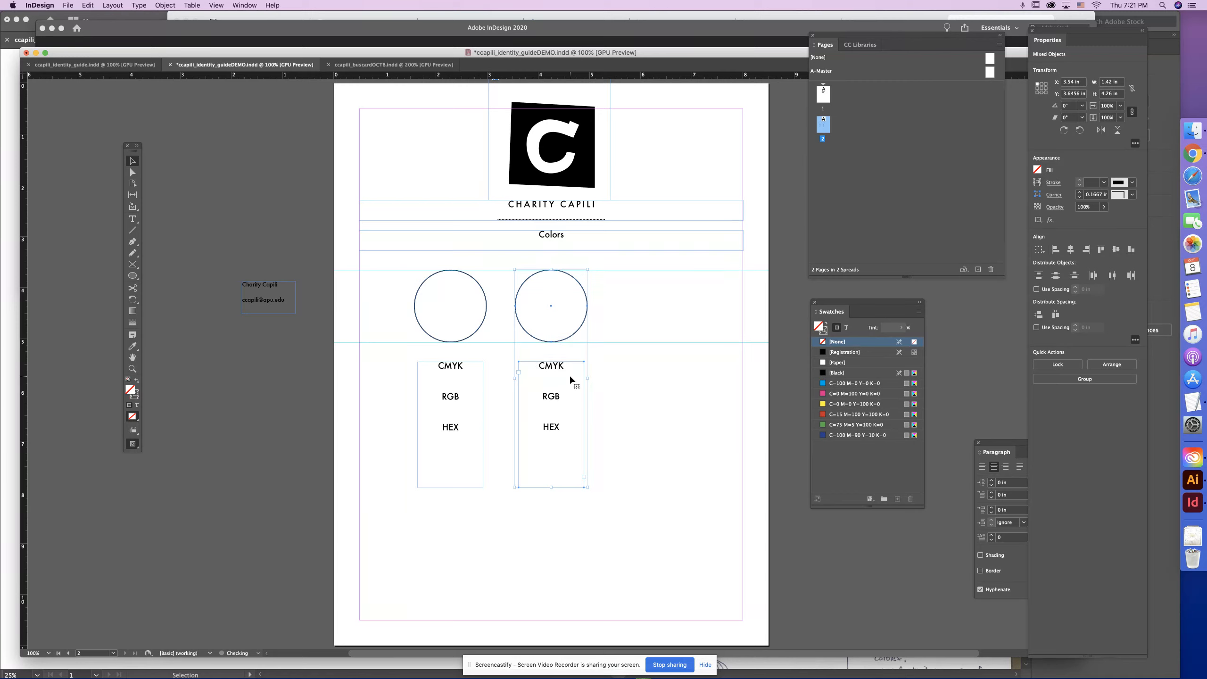
key("Down")
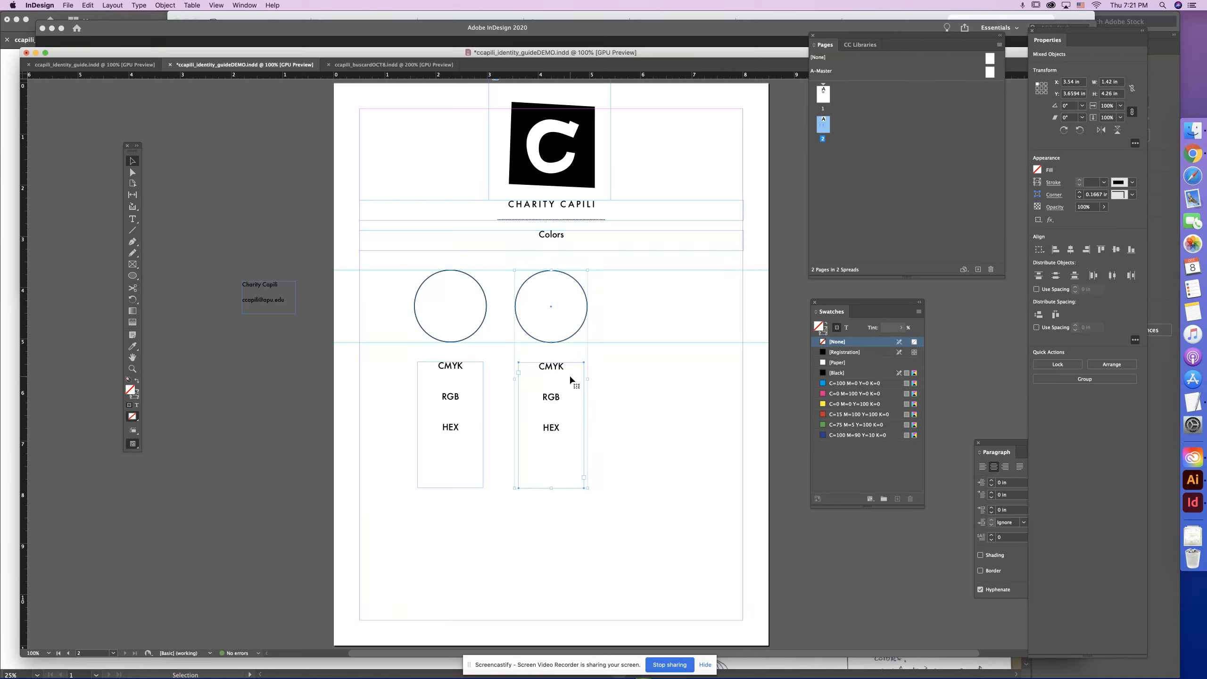
left_click(616, 380)
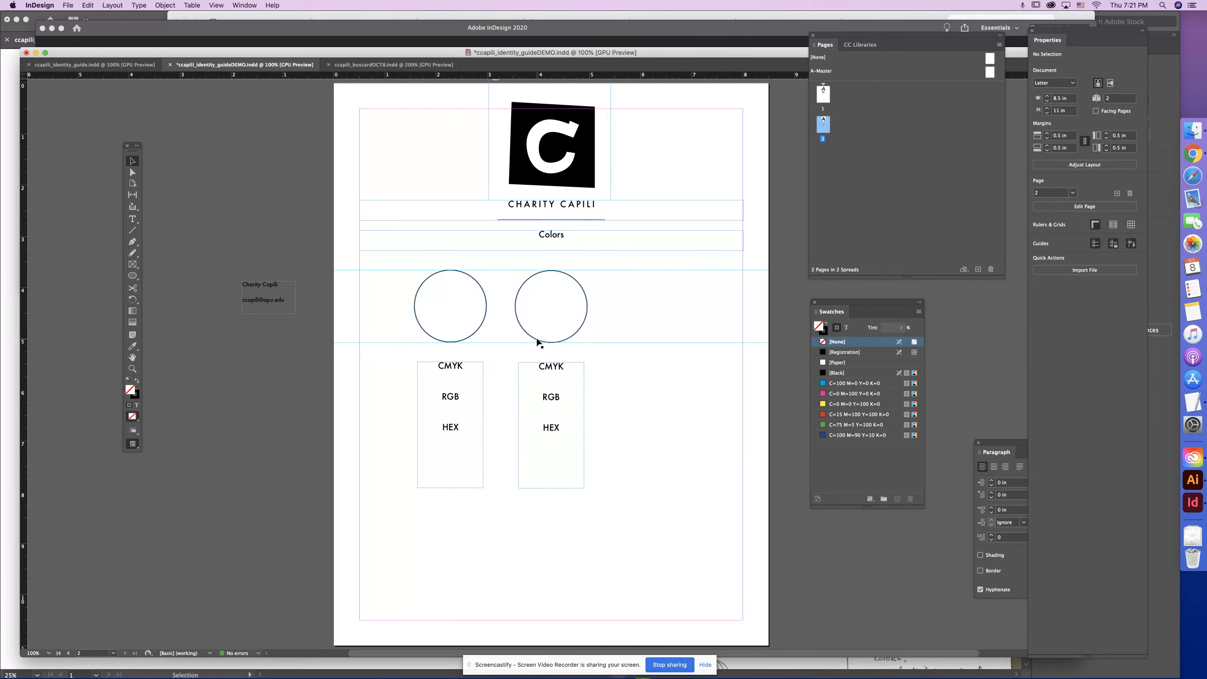
Align the top edges of the two circles, and align the top edges of the two label text frames.
left_click_drag(538, 331, 553, 402)
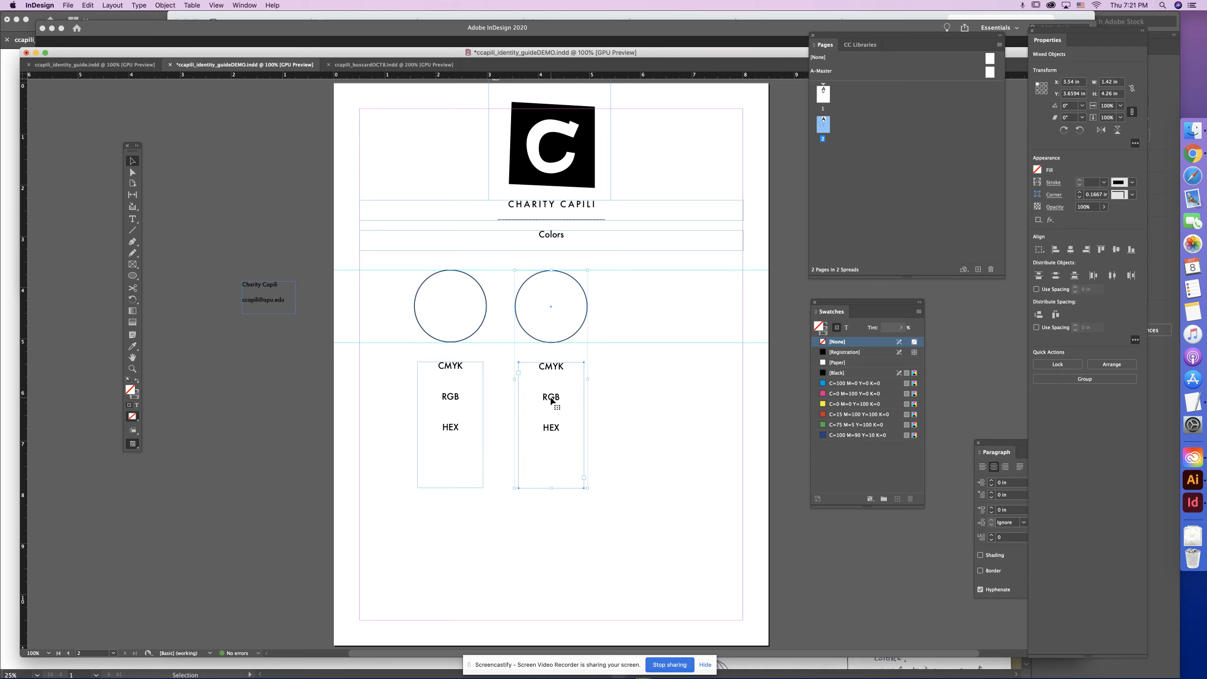
left_click(608, 300)
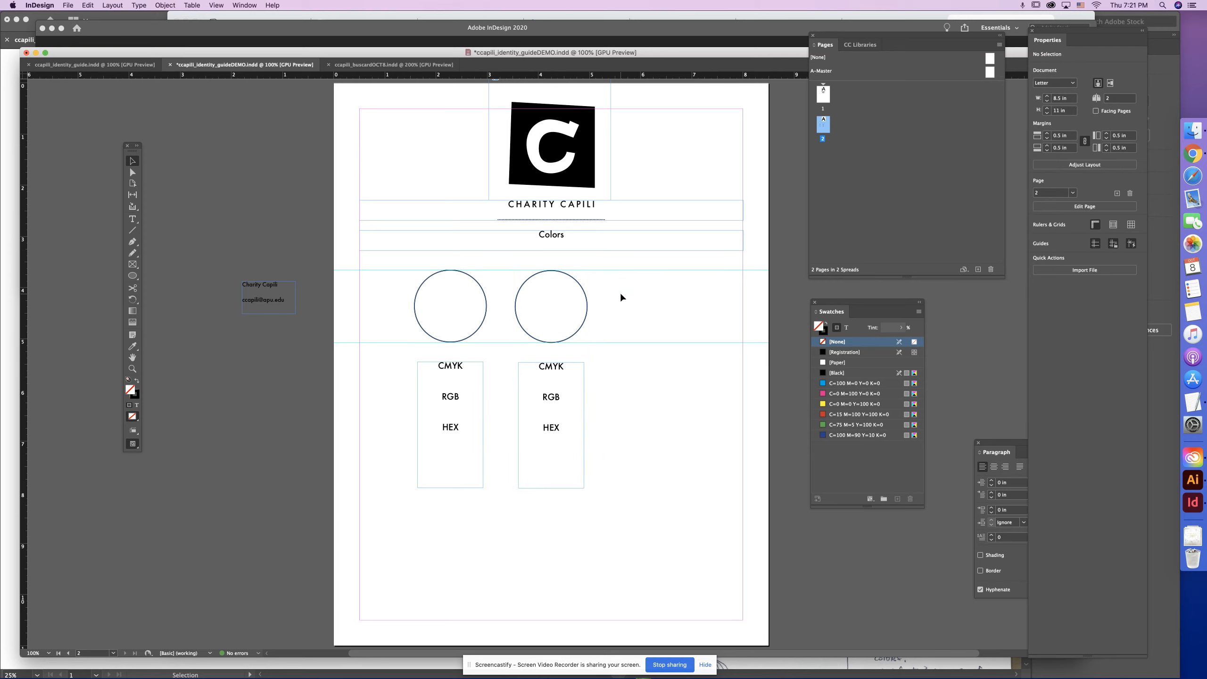
left_click_drag(638, 294, 463, 299)
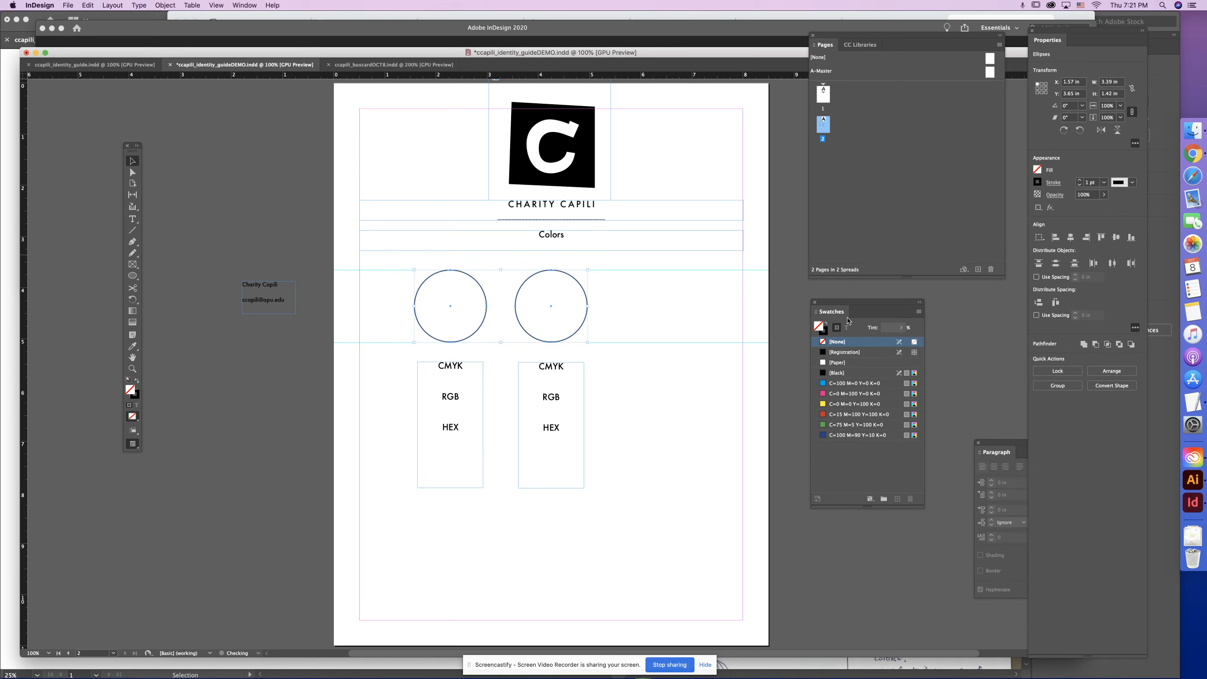
left_click(683, 389)
left_click_drag(639, 388, 428, 408)
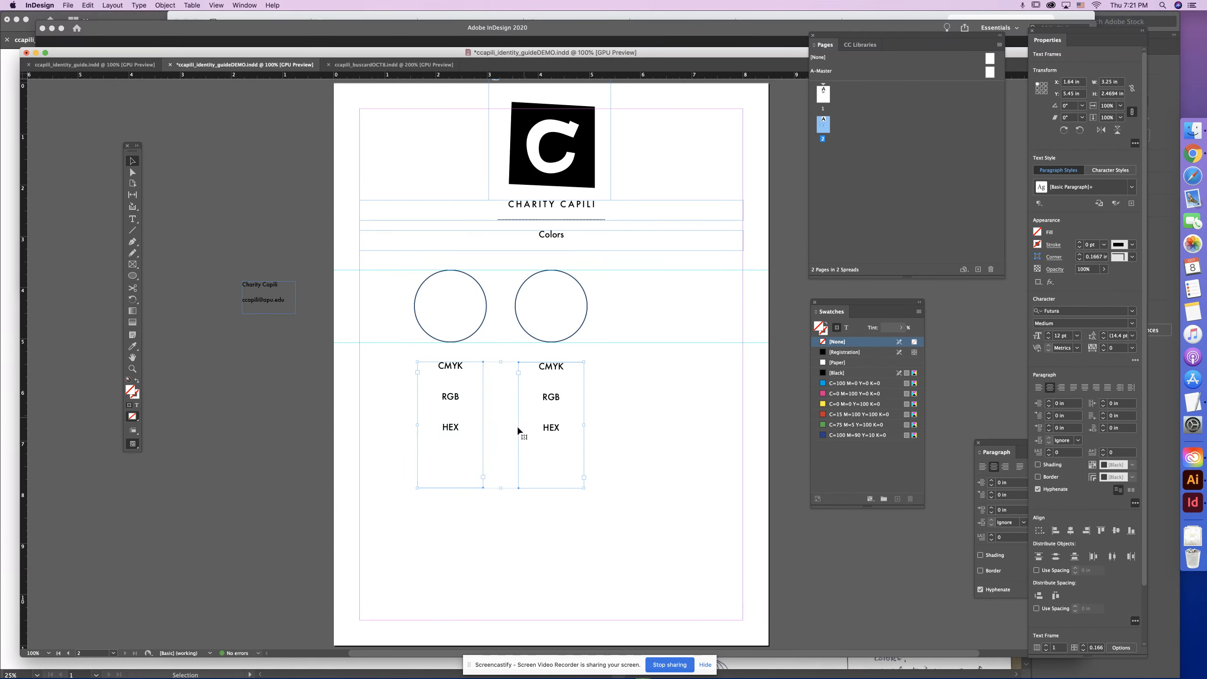
left_click(1101, 530)
Duplicate the circle and labels as a third column at about X 5.51 in, and save the document with the guides hidden.
left_click_drag(635, 303, 650, 431)
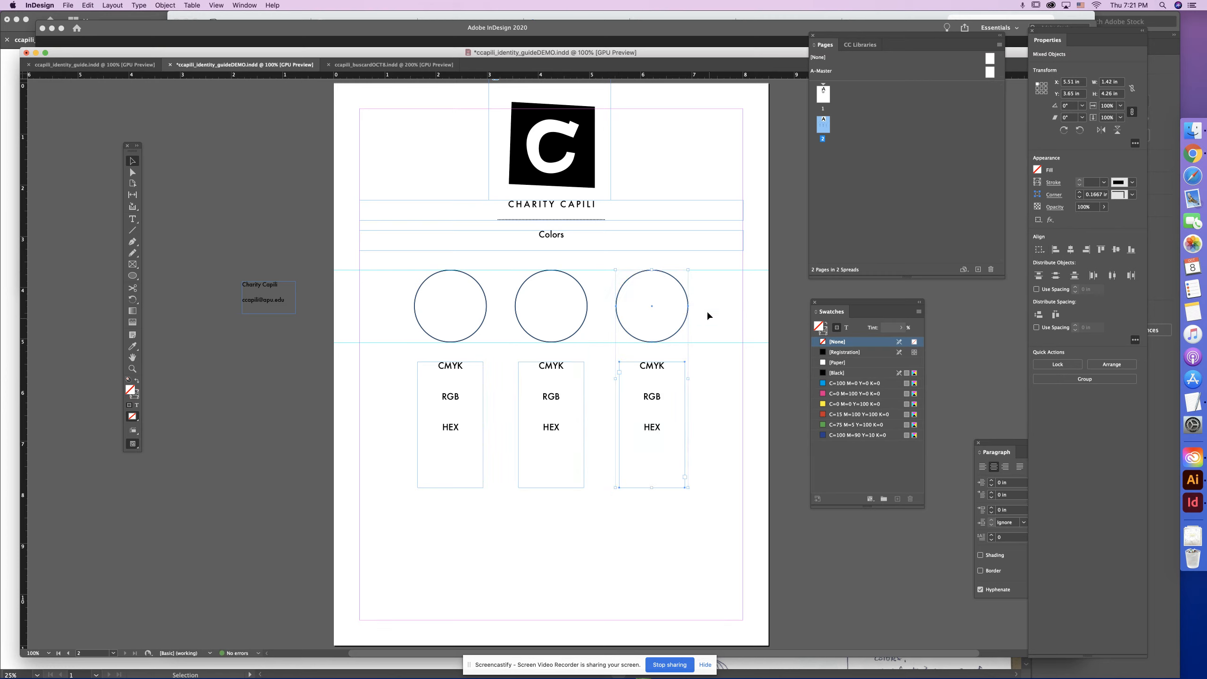
left_click_drag(703, 298, 426, 399)
key("shift+super+a")
key("super+s")
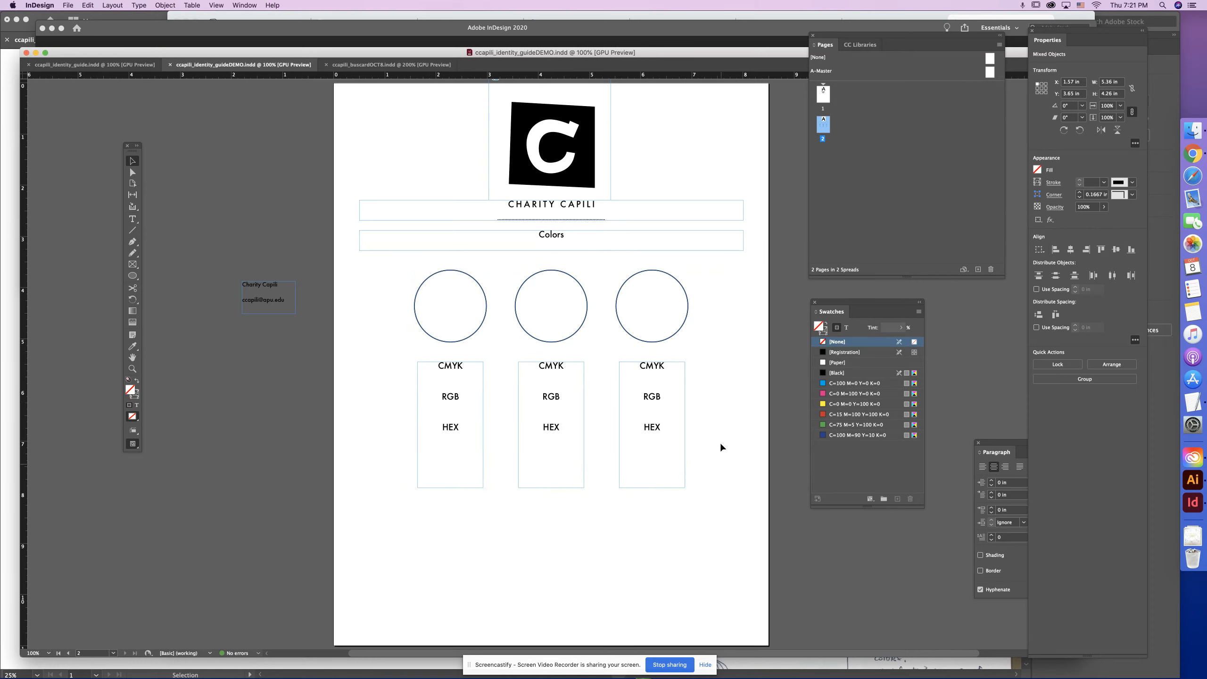
Shorten the three label text frames to a height of about 1.77 in, so they end just below HEX.
left_click_drag(707, 296, 399, 438)
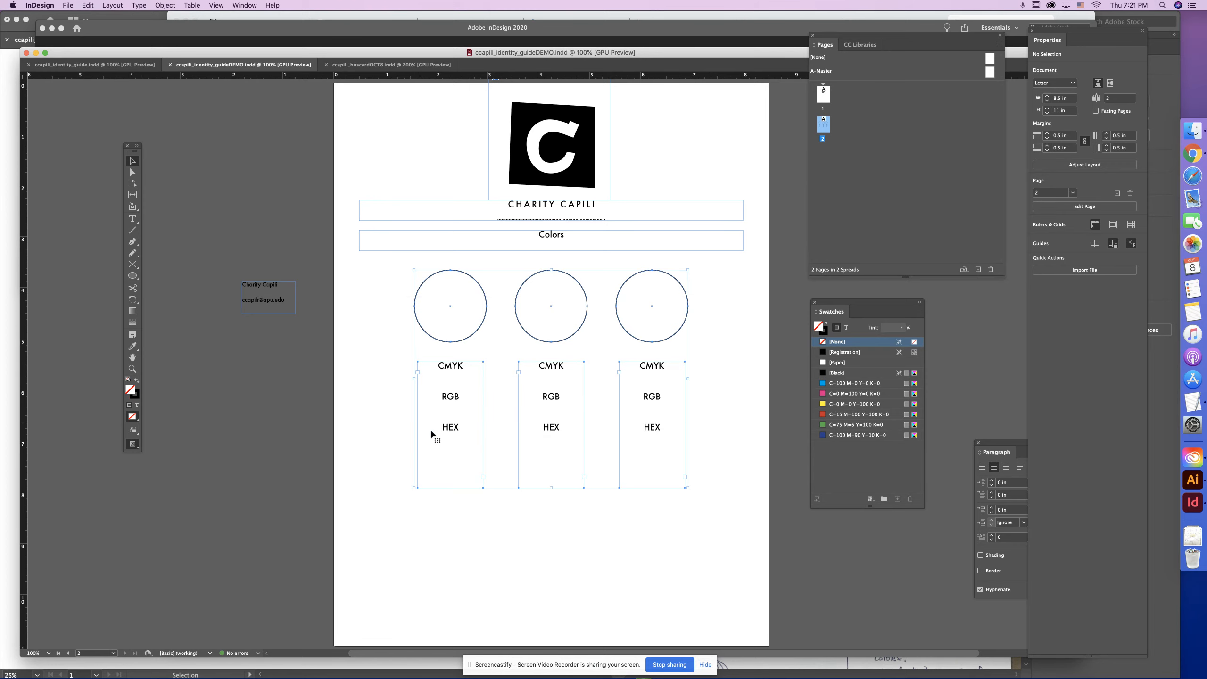
left_click(718, 450)
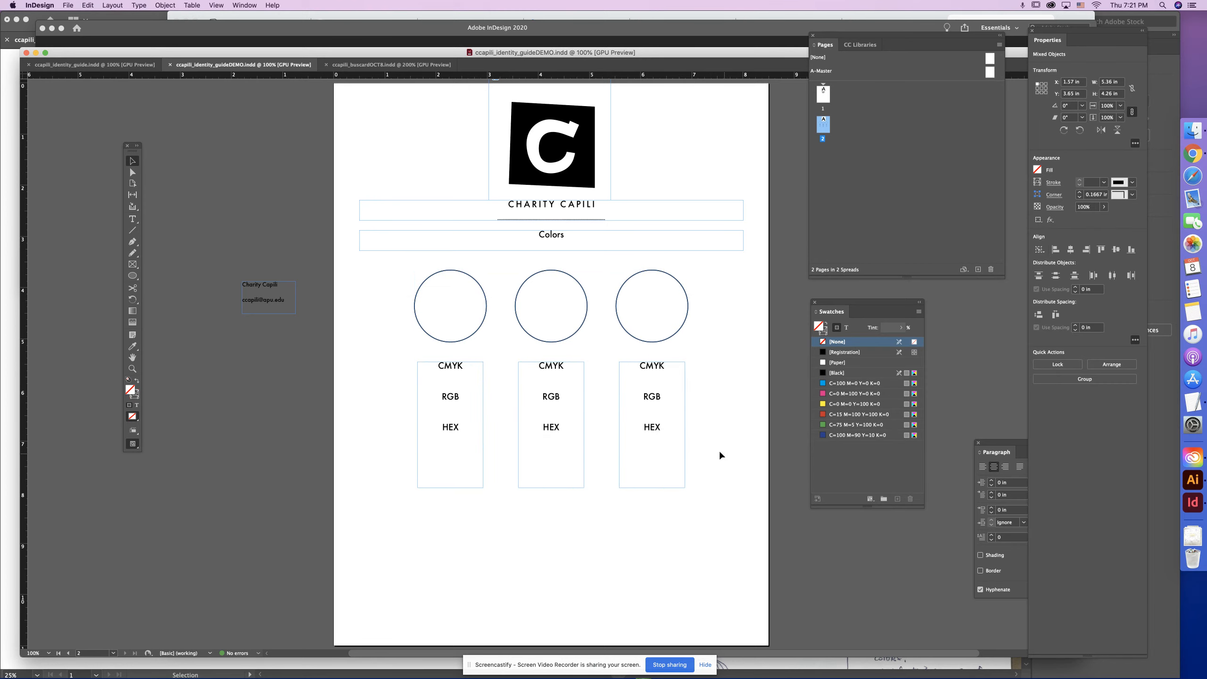
left_click(659, 487)
left_click_drag(654, 488, 652, 447)
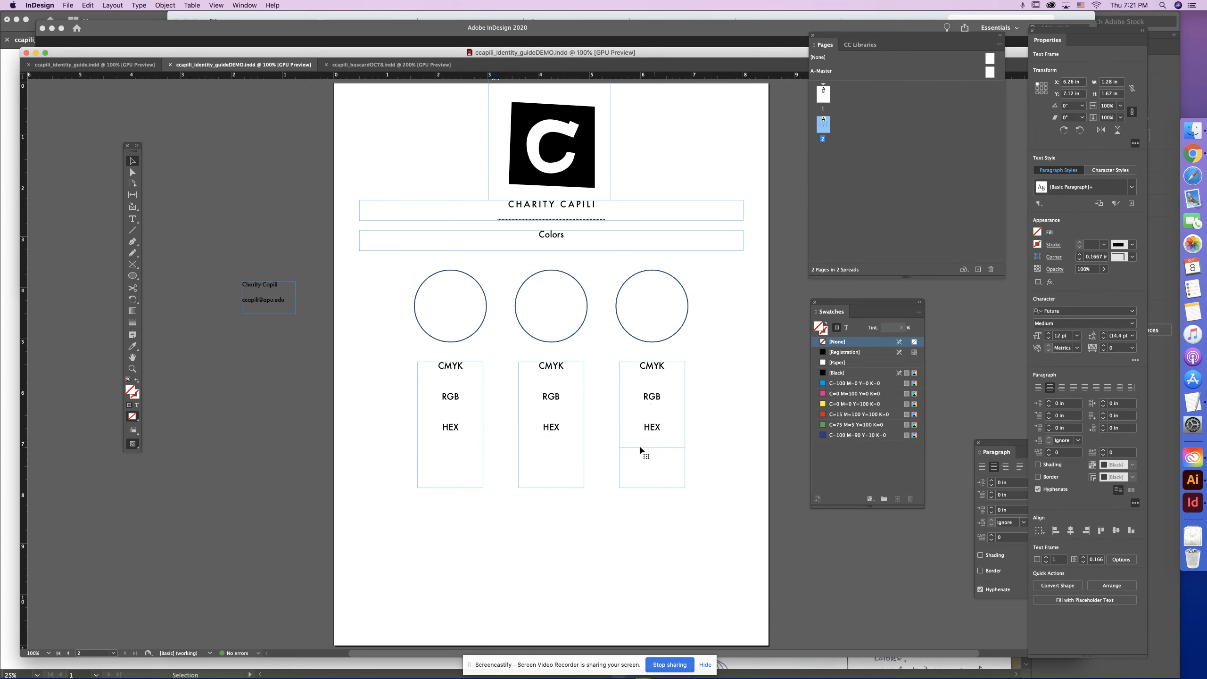
left_click_drag(556, 474, 557, 445)
left_click(450, 486)
left_click_drag(450, 488, 455, 451)
left_click(555, 447)
left_click_drag(552, 445, 552, 453)
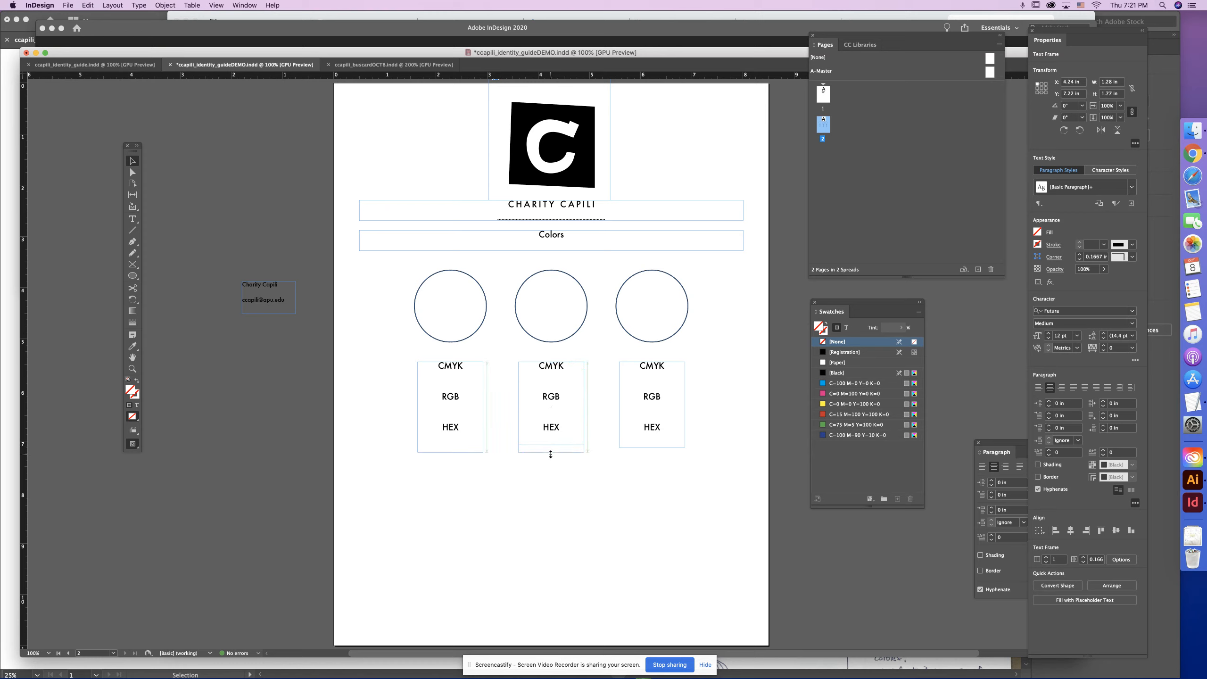
left_click_drag(654, 448, 654, 454)
Duplicate the row of circles and labels beneath itself, at about Y 7.21 in, and raise both rows to about Y 3.47 in.
left_click_drag(715, 307, 388, 412)
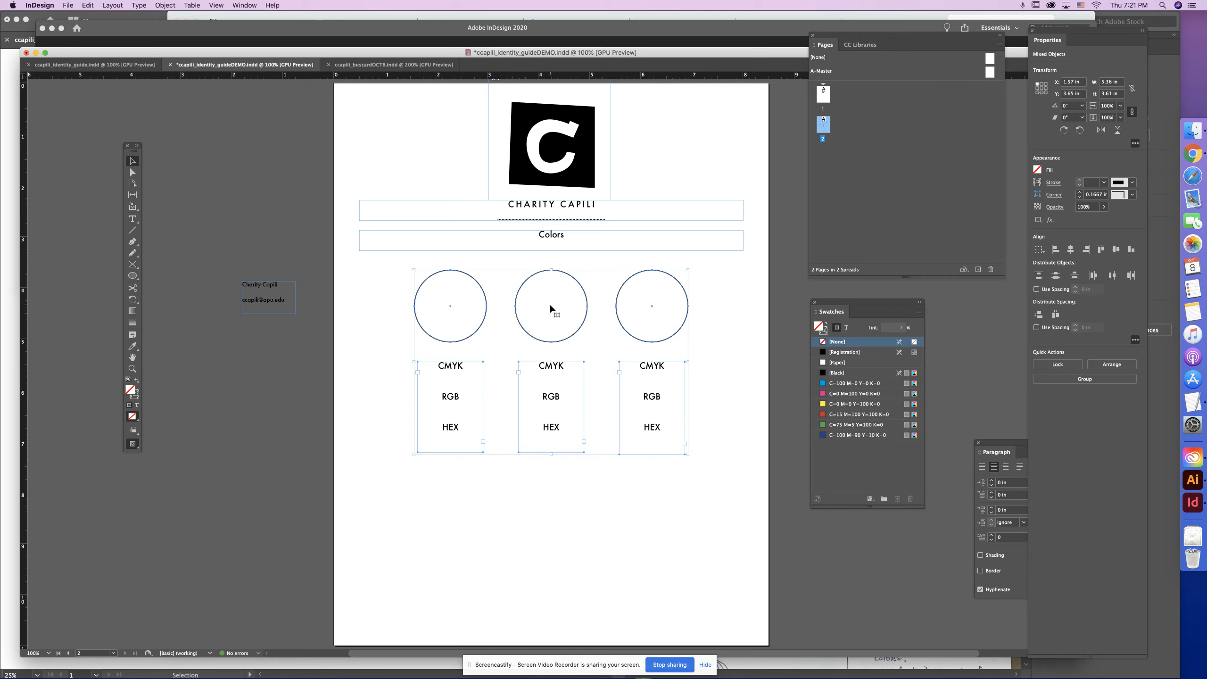
left_click_drag(572, 334, 558, 520)
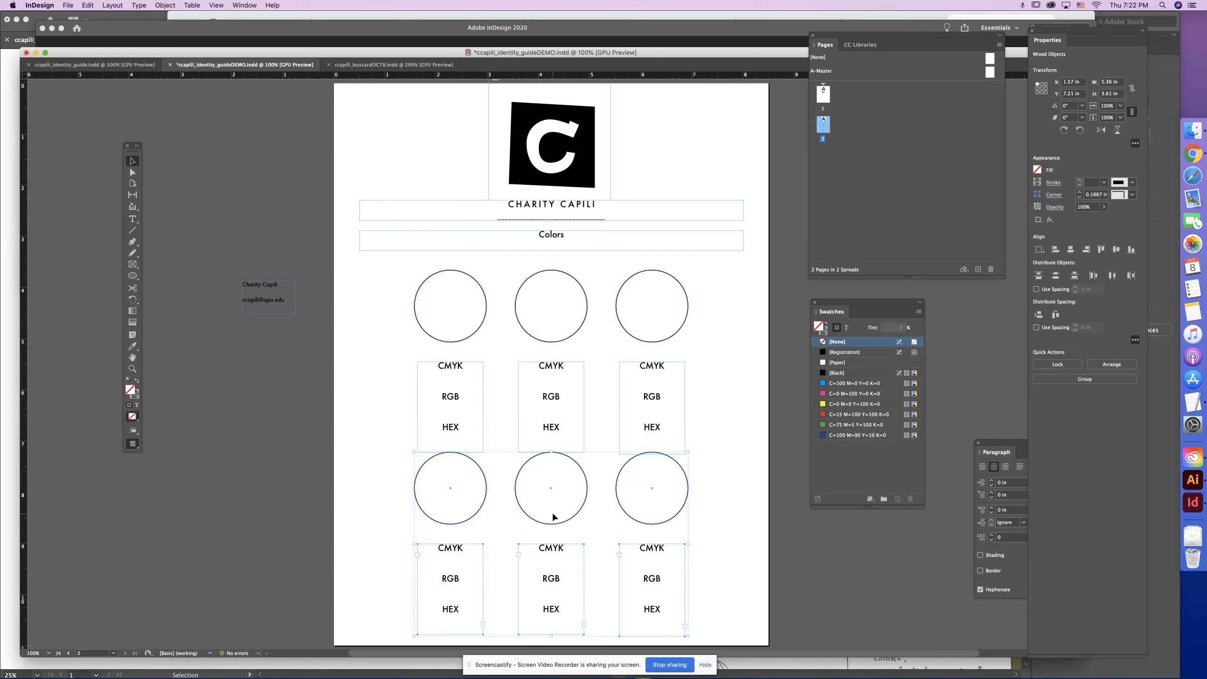
left_click_drag(707, 292, 447, 573)
left_click_drag(450, 489, 450, 480)
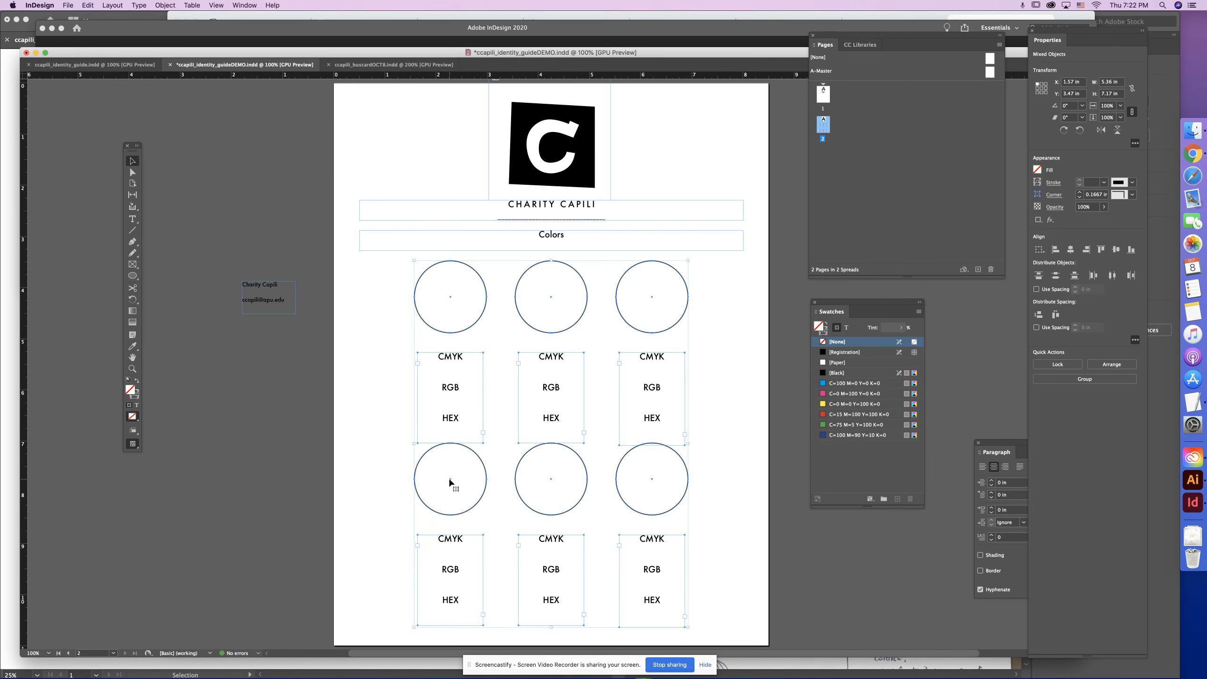
left_click(721, 394)
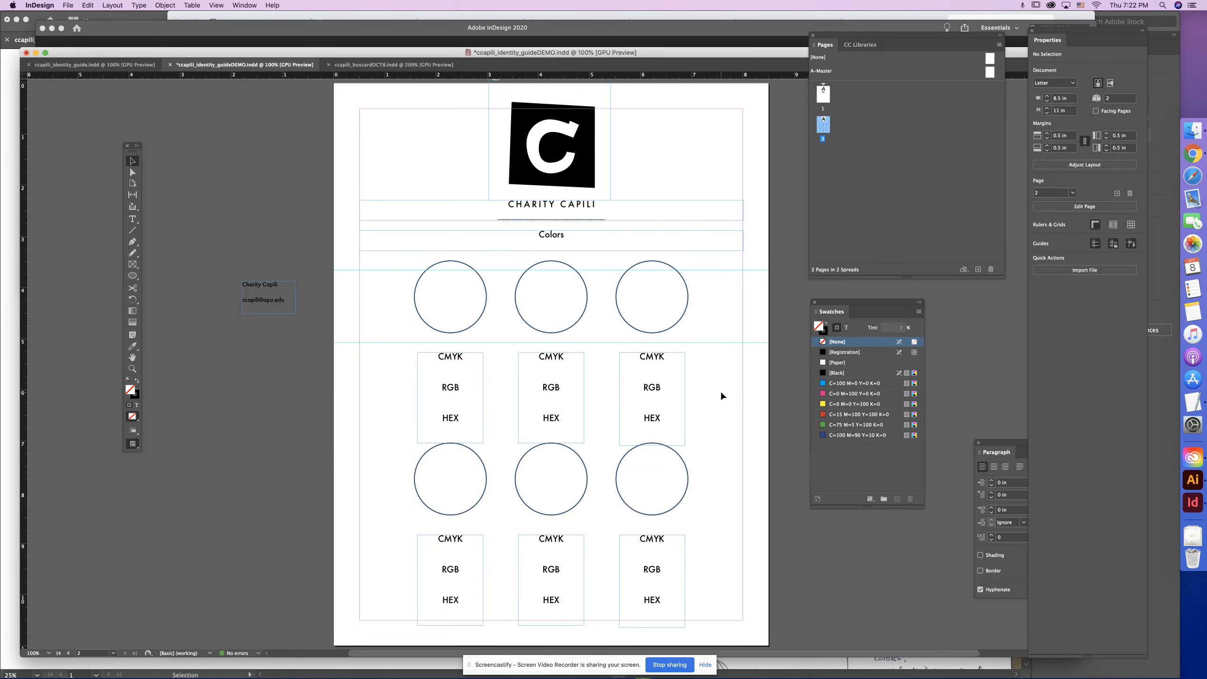
Switch the screen mode to Preview so the guides and frame edges are hidden.
left_click(244, 5)
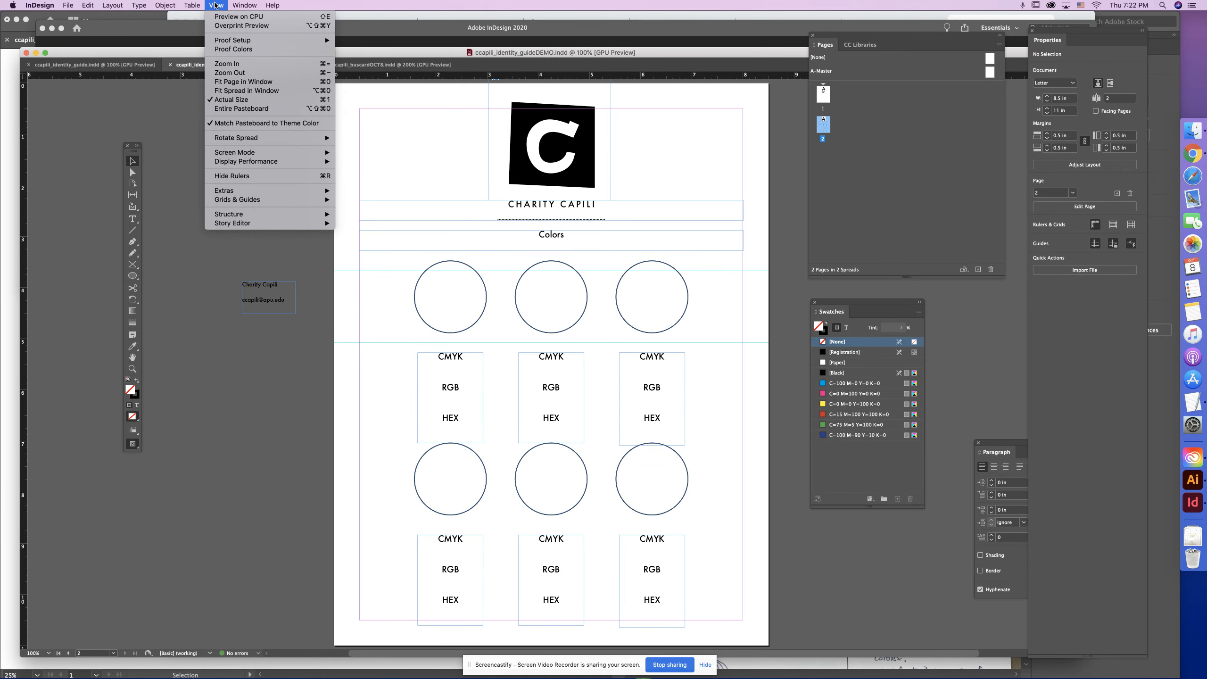
left_click(352, 161)
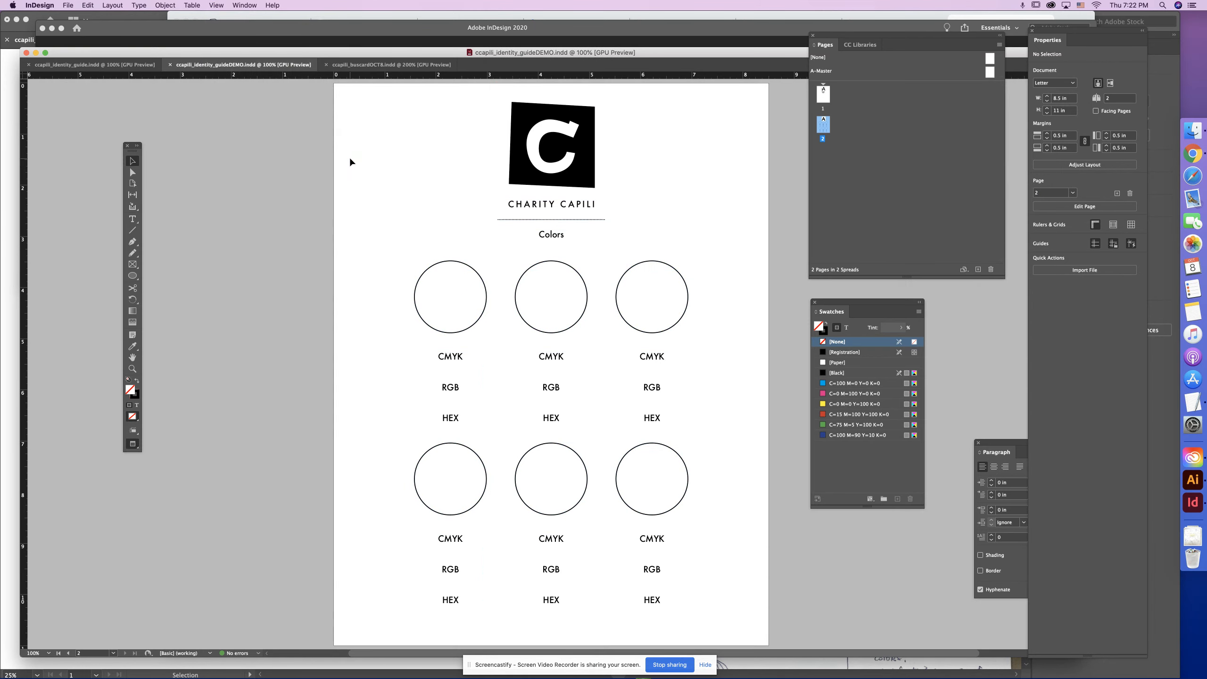
left_click(723, 218)
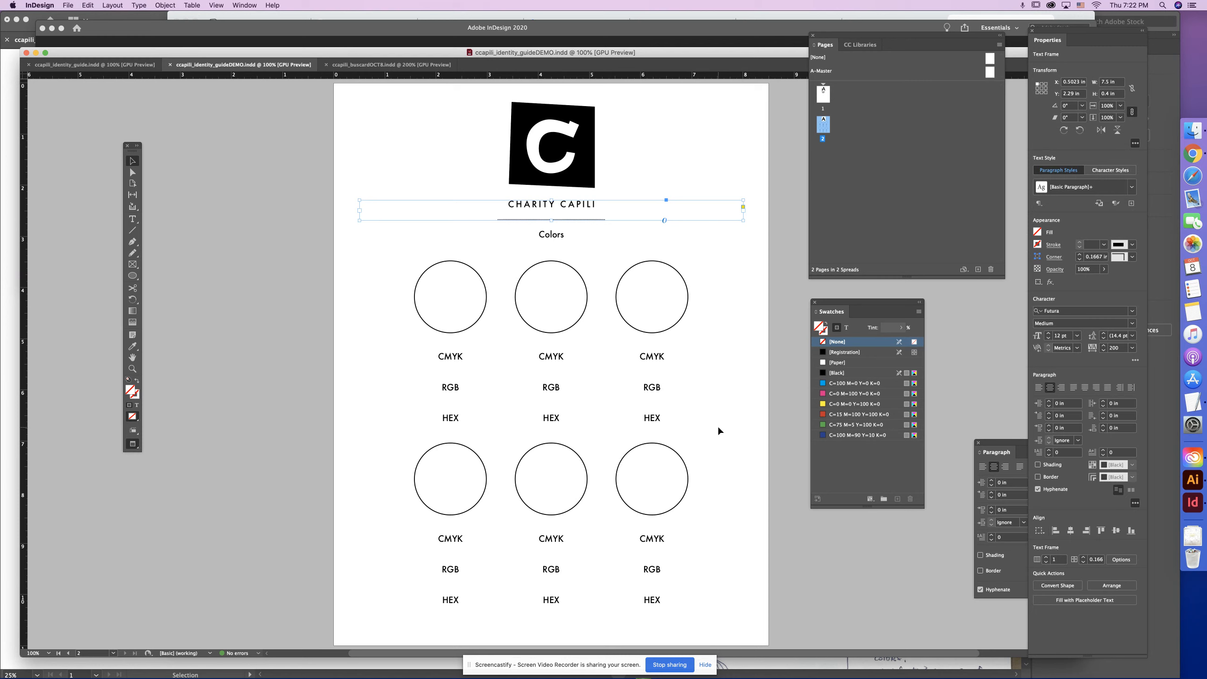
Nudge both rows of circles and labels up to about Y 3.39 in and save the document.
left_click_drag(711, 296, 407, 563)
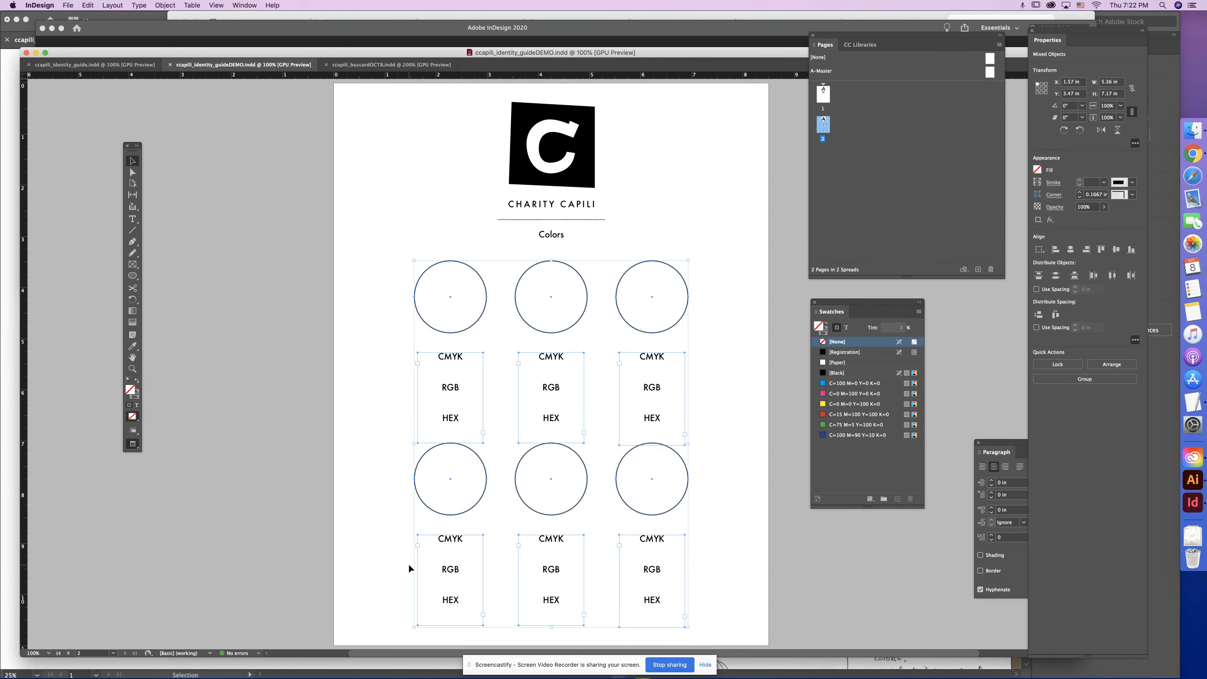
key("Up")
key("Up")
key("Up")
key("Up")
key("Up")
key("Up")
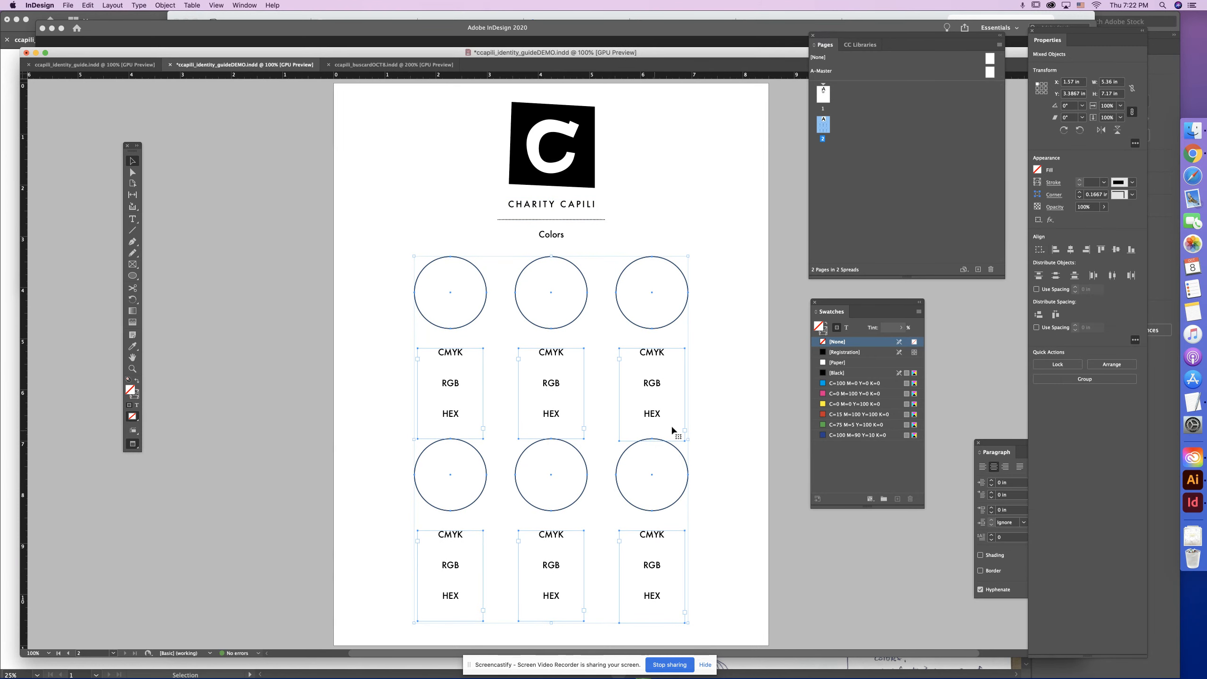
left_click(701, 426)
key("super+s")
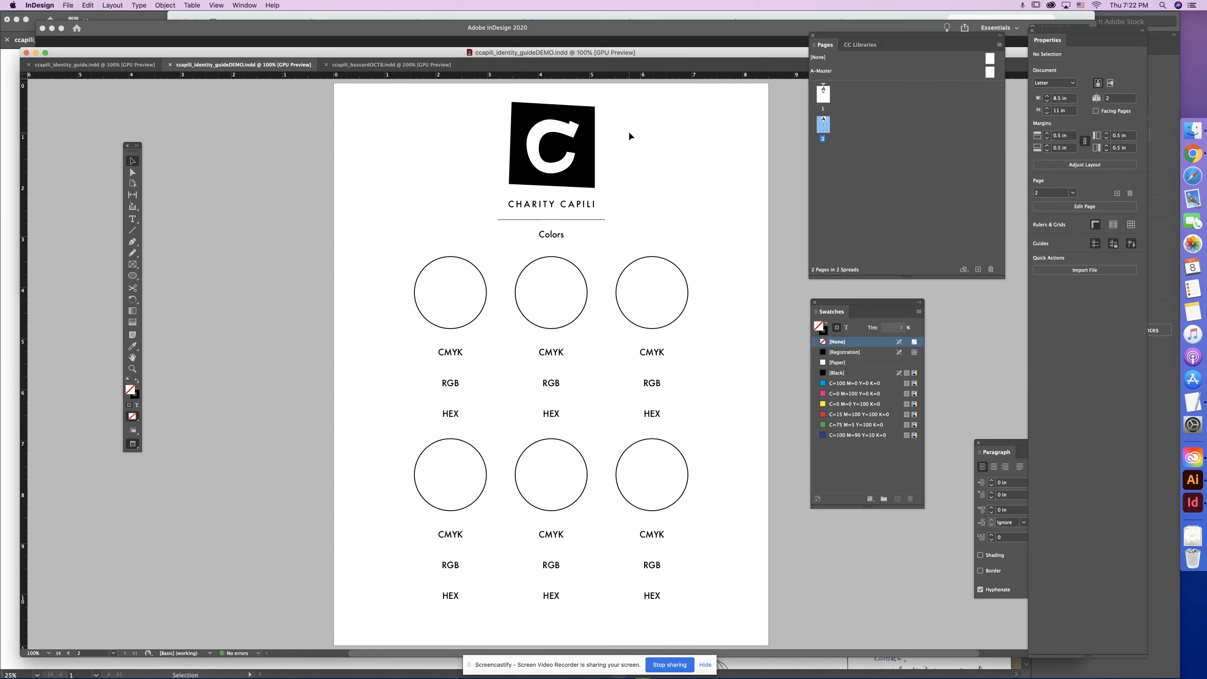
Duplicate the "Colors" page as page 3.
left_click_drag(665, 148, 500, 248)
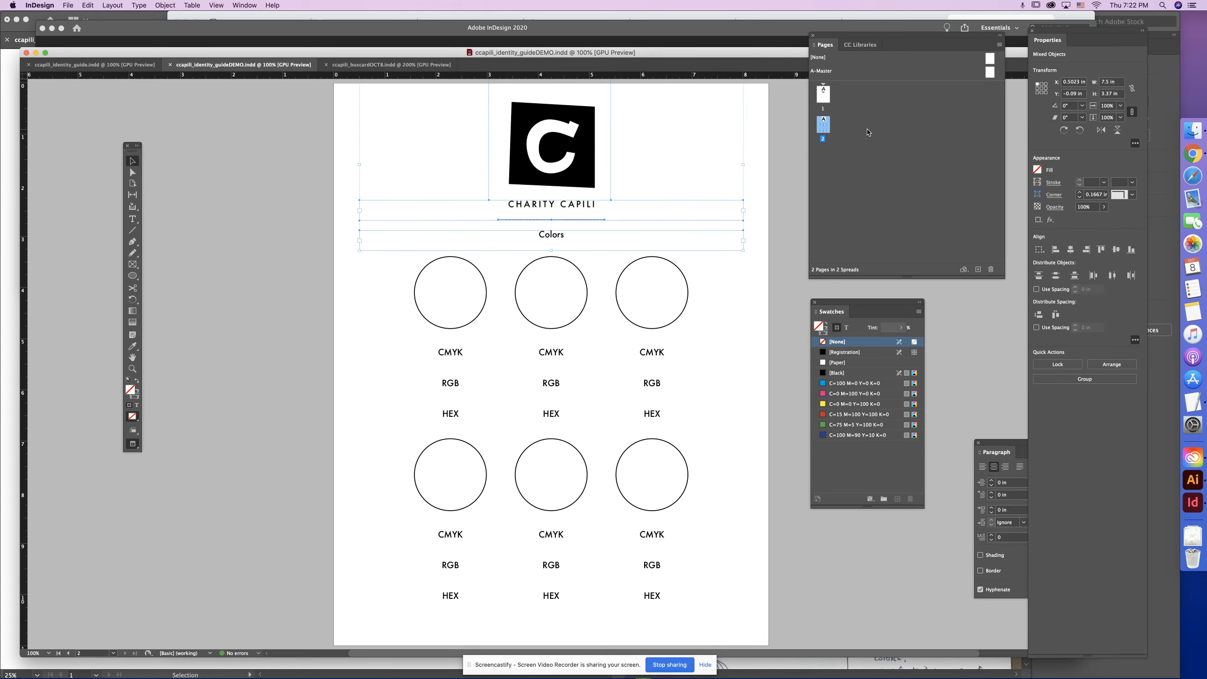
left_click(823, 127)
left_click(978, 270)
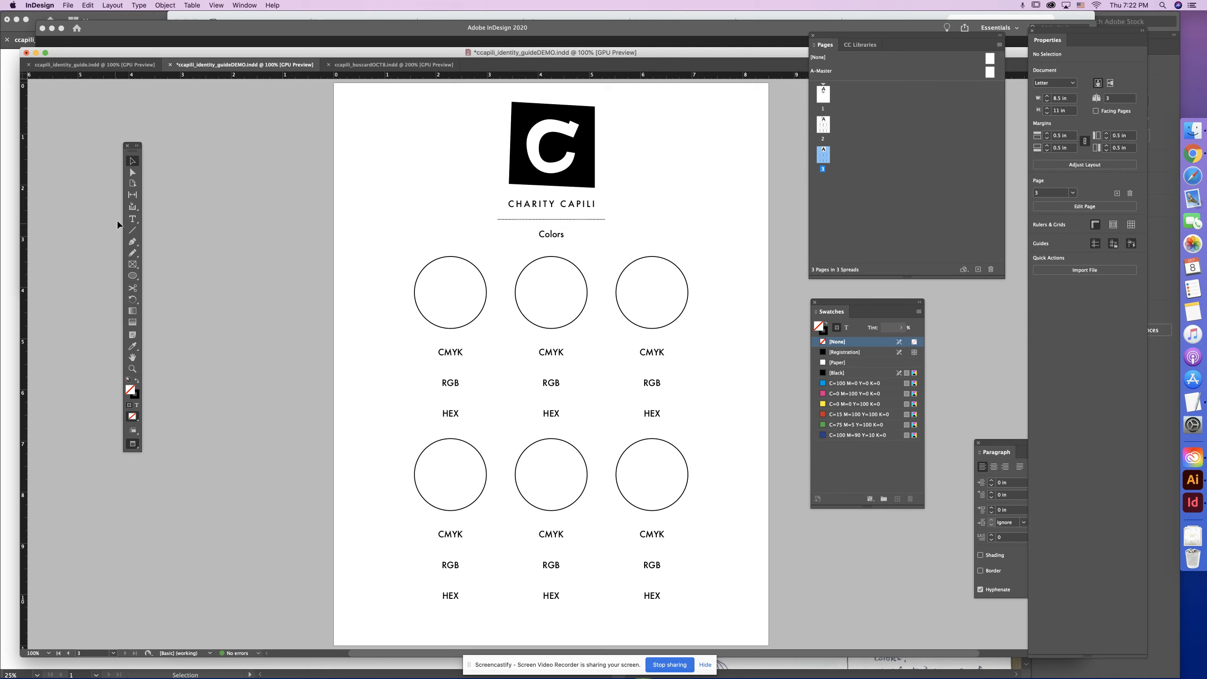
Retitle page 3 as "Typography" and delete all its circles and color labels.
left_click(133, 220)
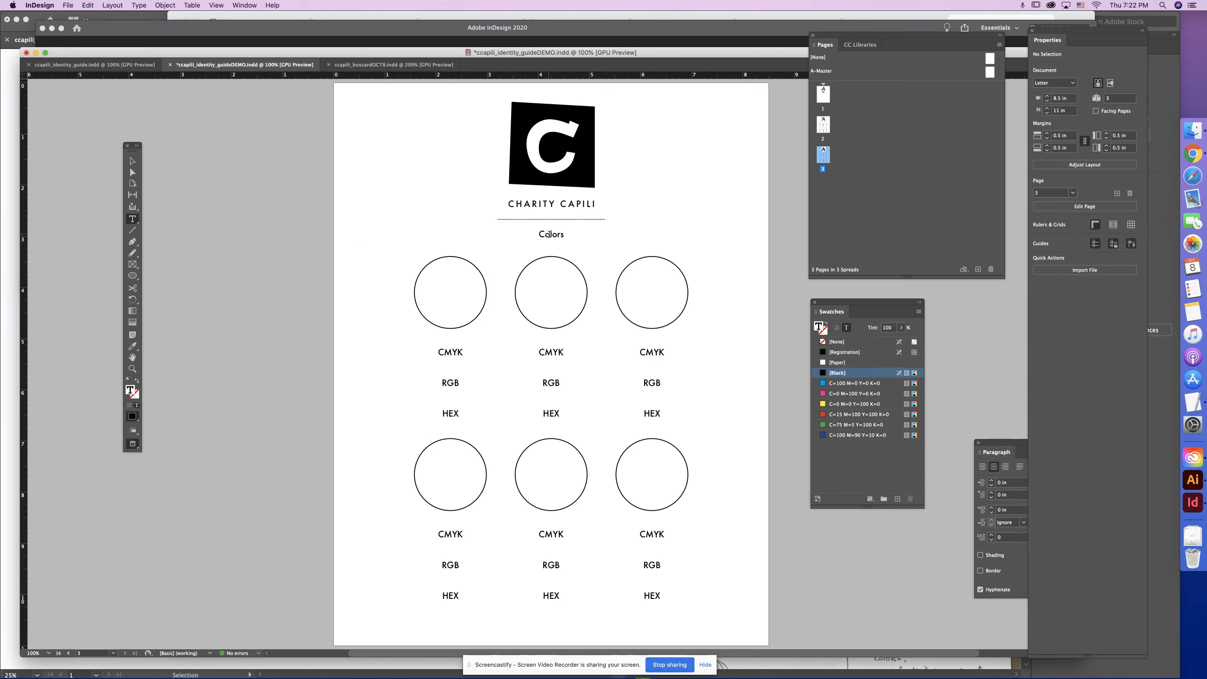
double_click(549, 234)
type("Typo")
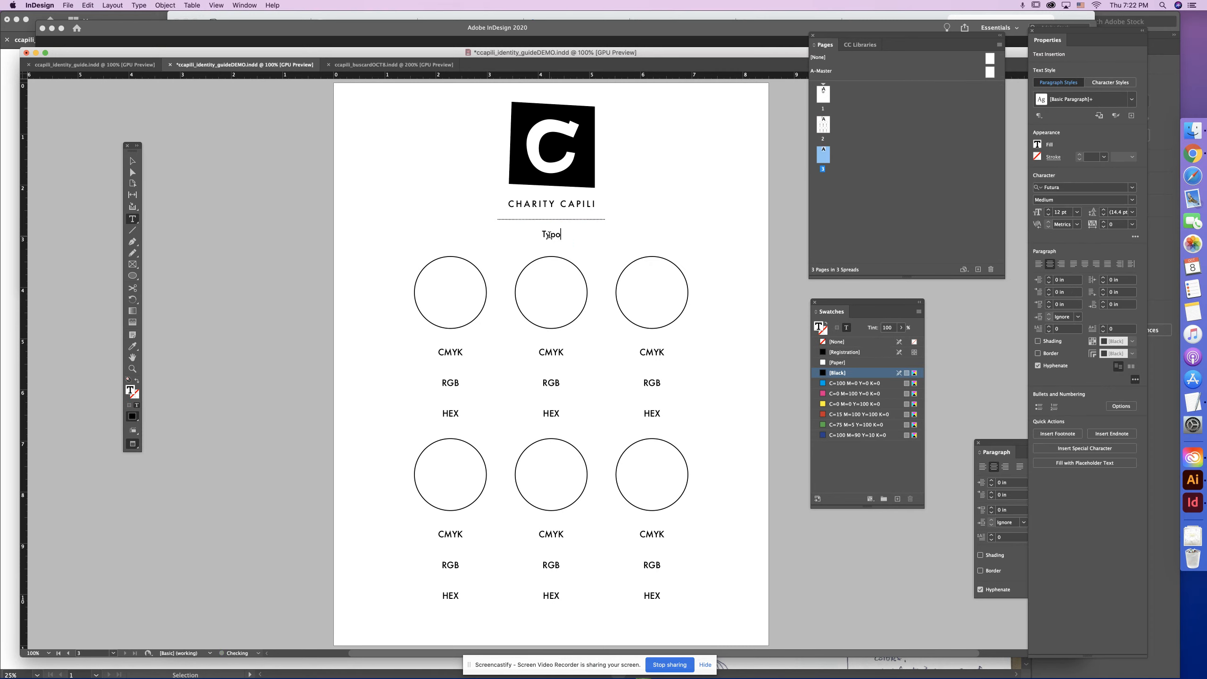
type("graphy")
left_click(126, 161)
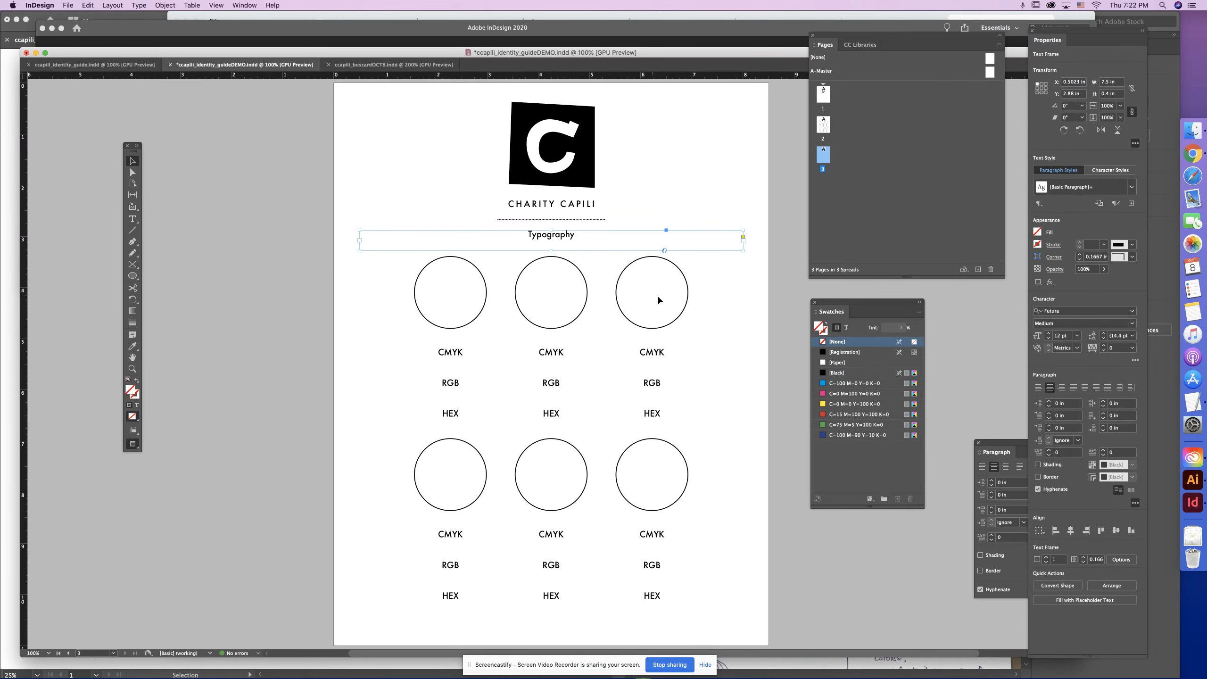
left_click_drag(694, 329, 428, 566)
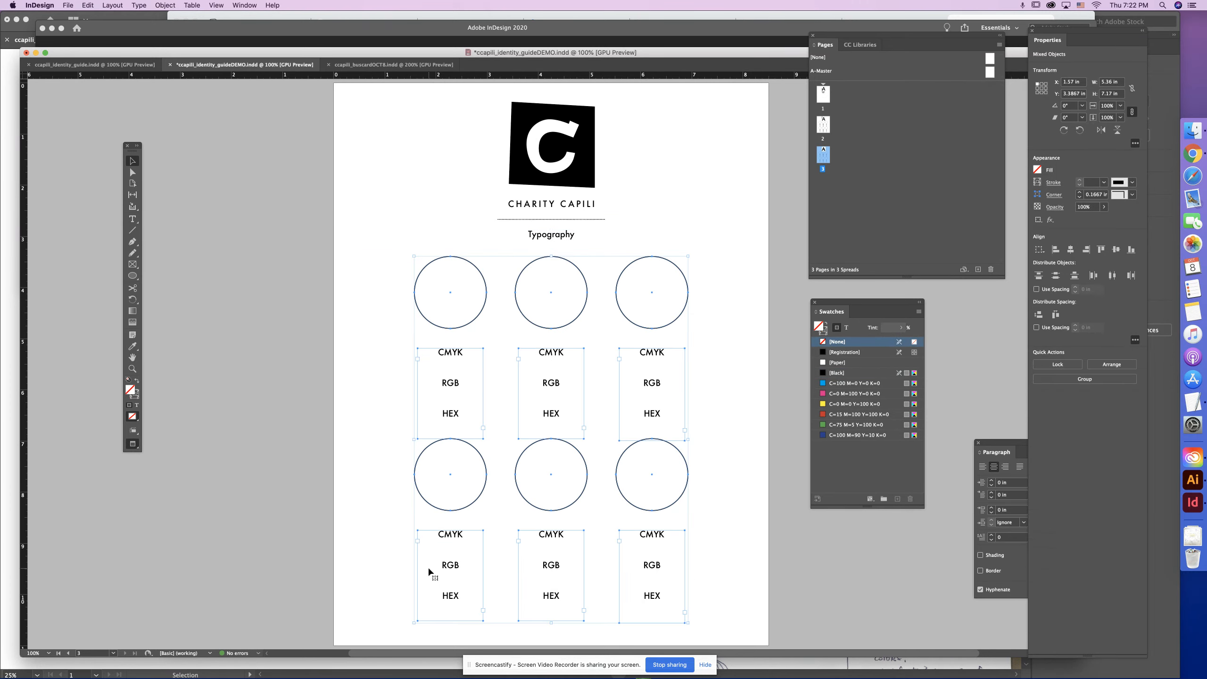
left_click(530, 401)
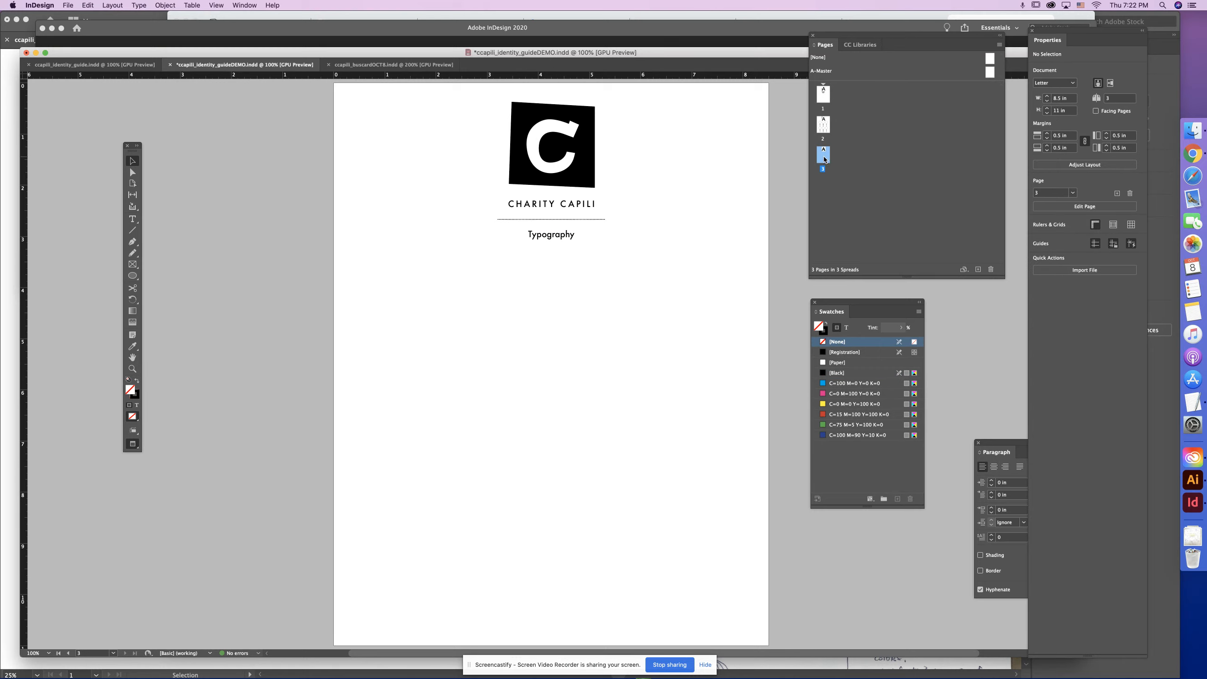
Duplicate the "Typography" page as page 4, retitle the copy "About", and save the document.
left_click(978, 269)
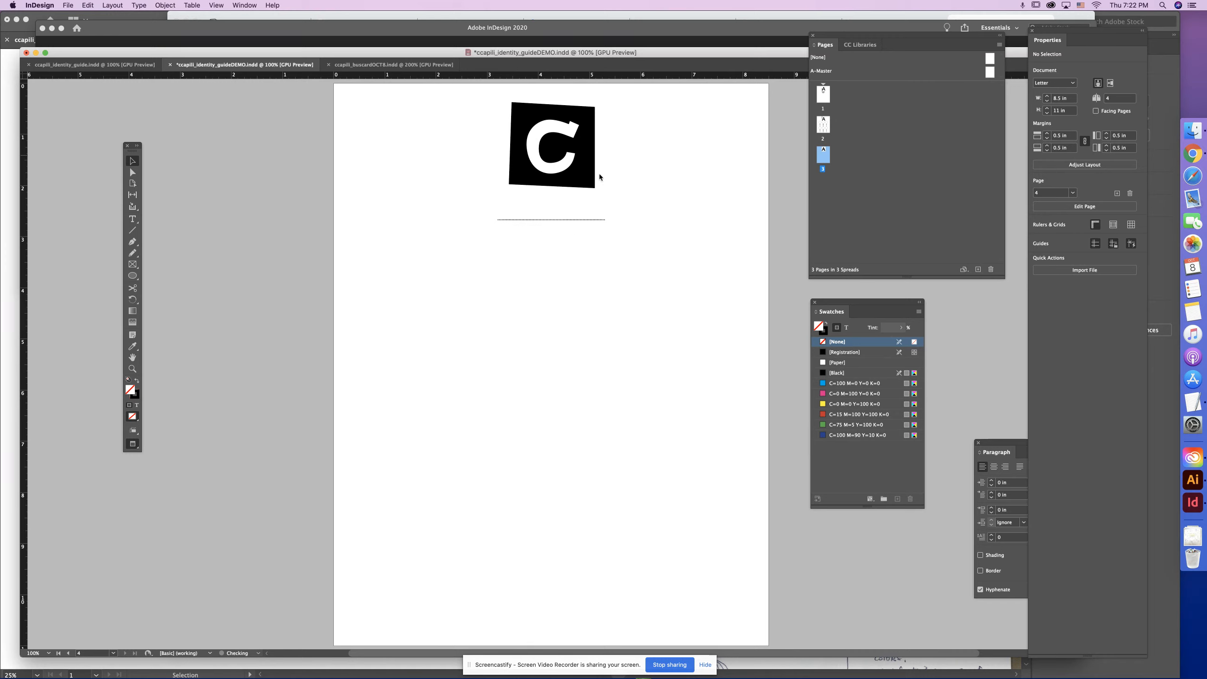
left_click(133, 219)
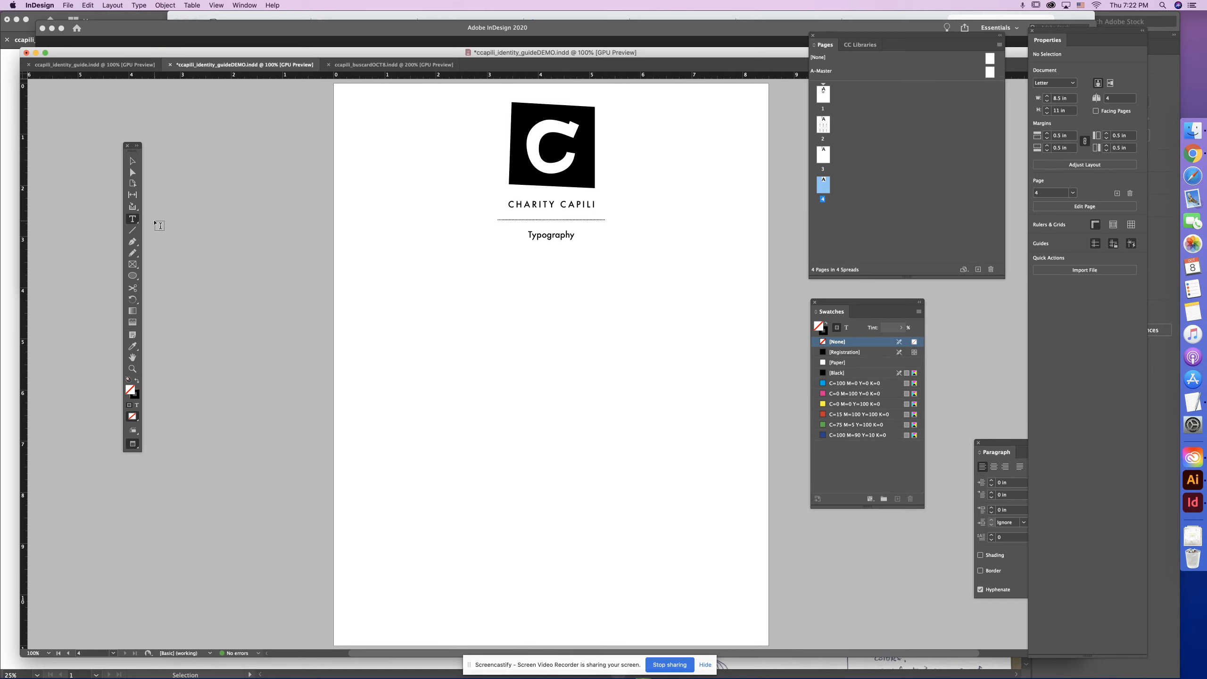
double_click(562, 234)
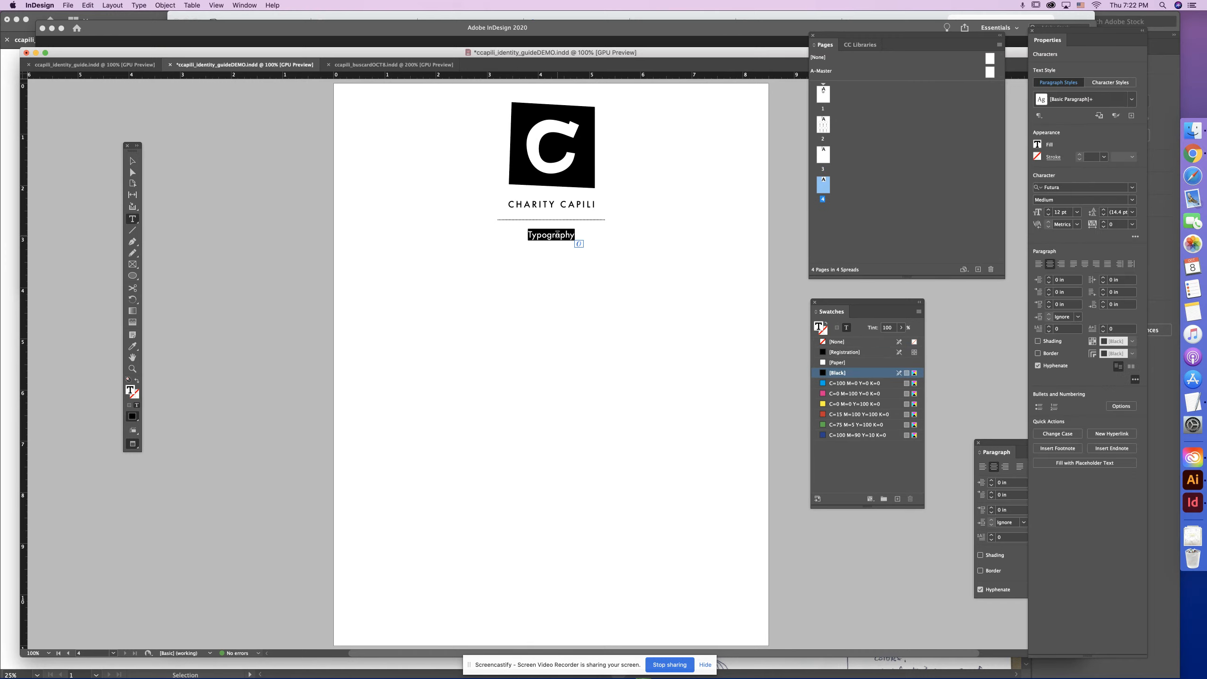
type("About")
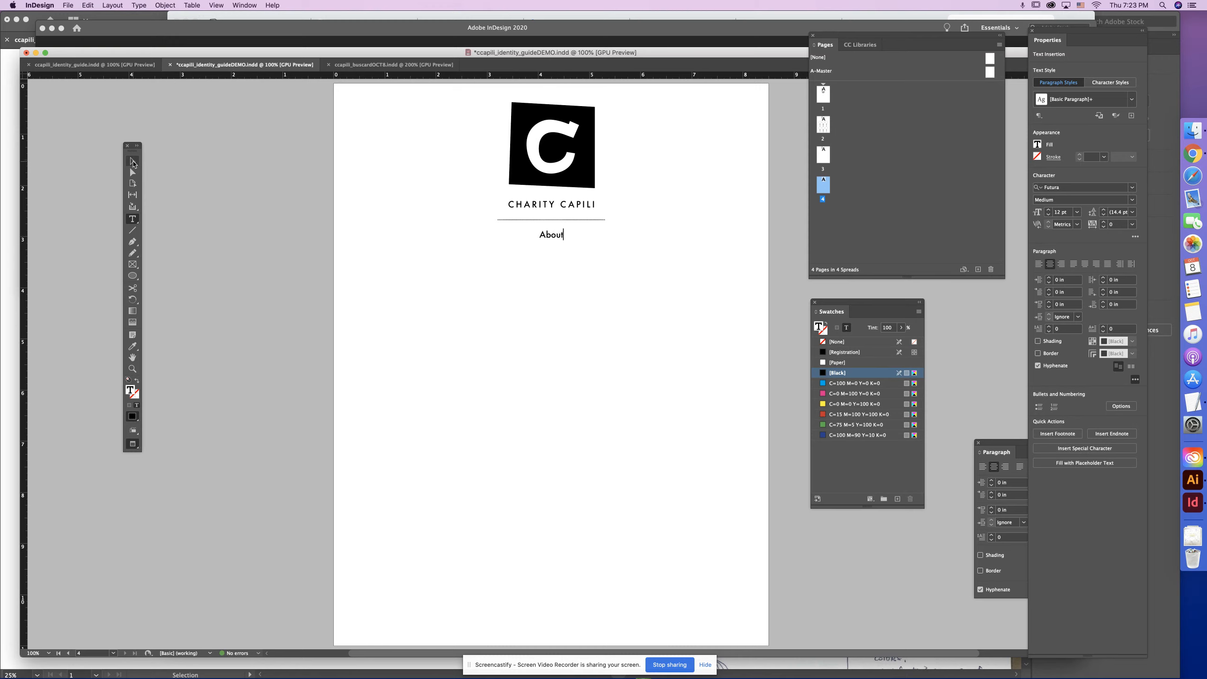
left_click(133, 162)
left_click(423, 324)
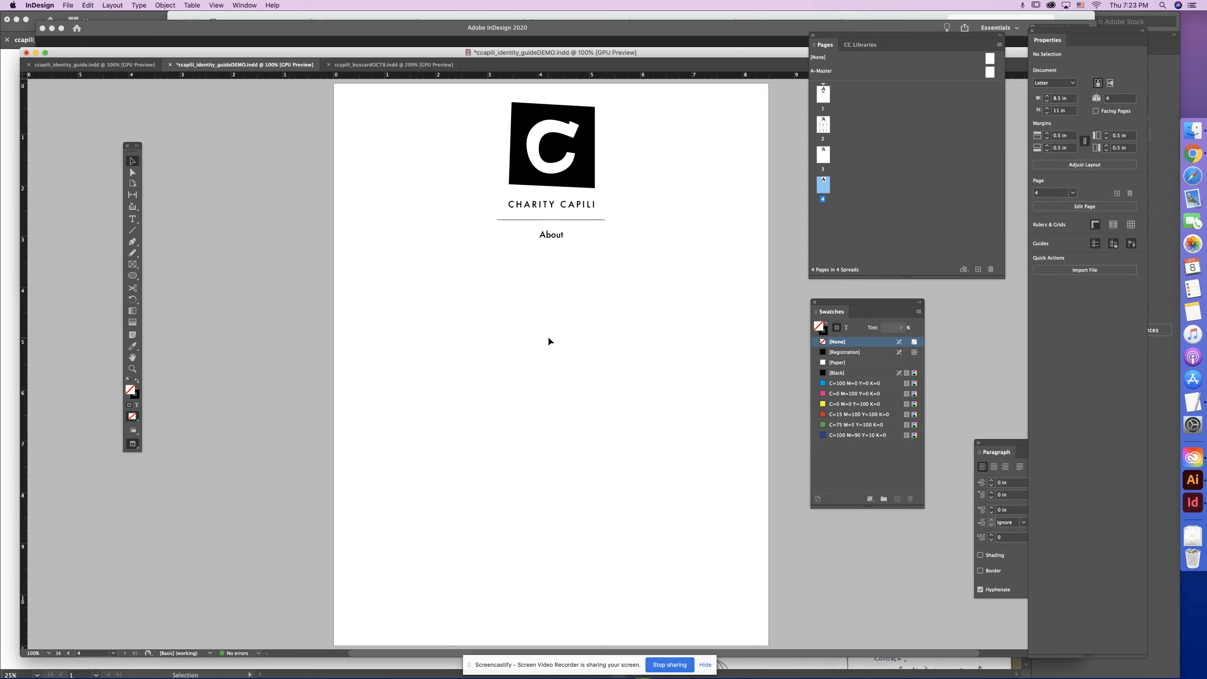
key("super+s")
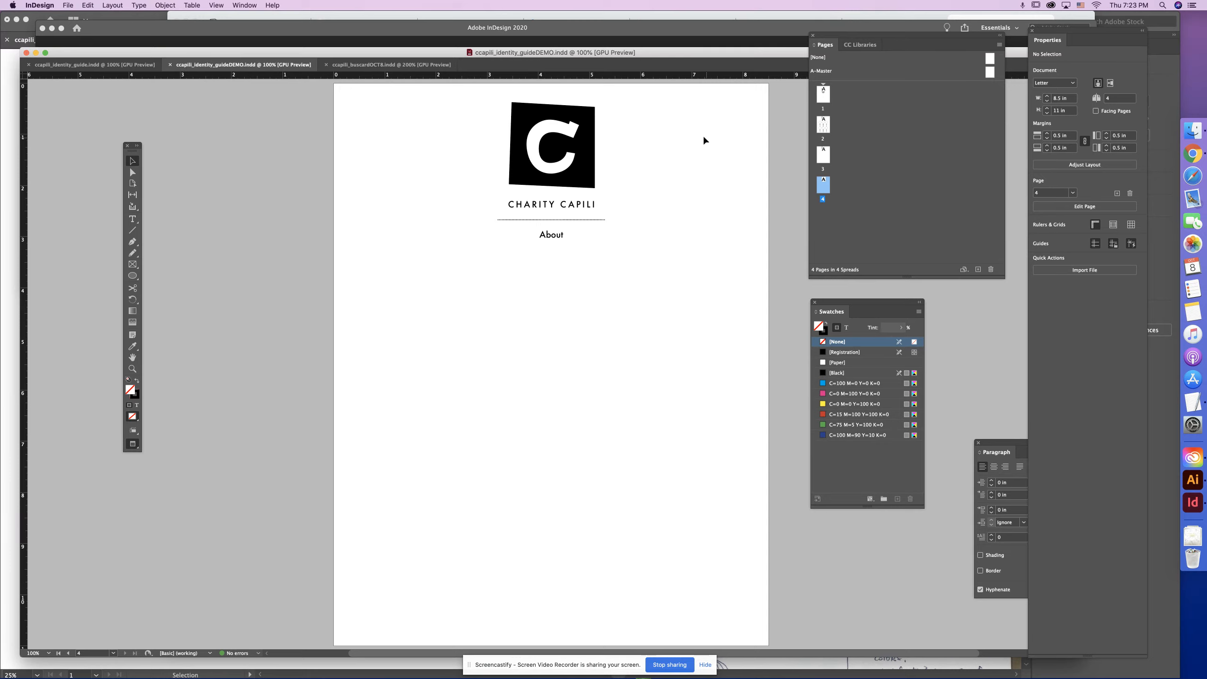
Duplicate the "About" page as page 5.
left_click_drag(704, 137, 518, 285)
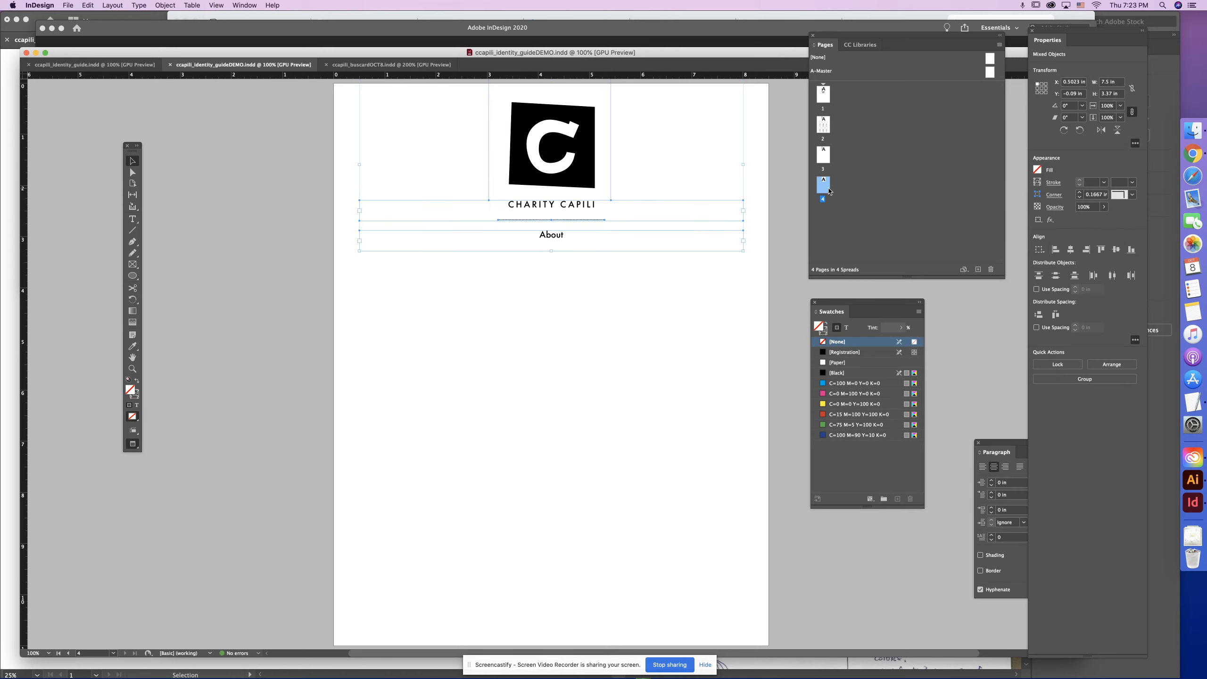
left_click(977, 268)
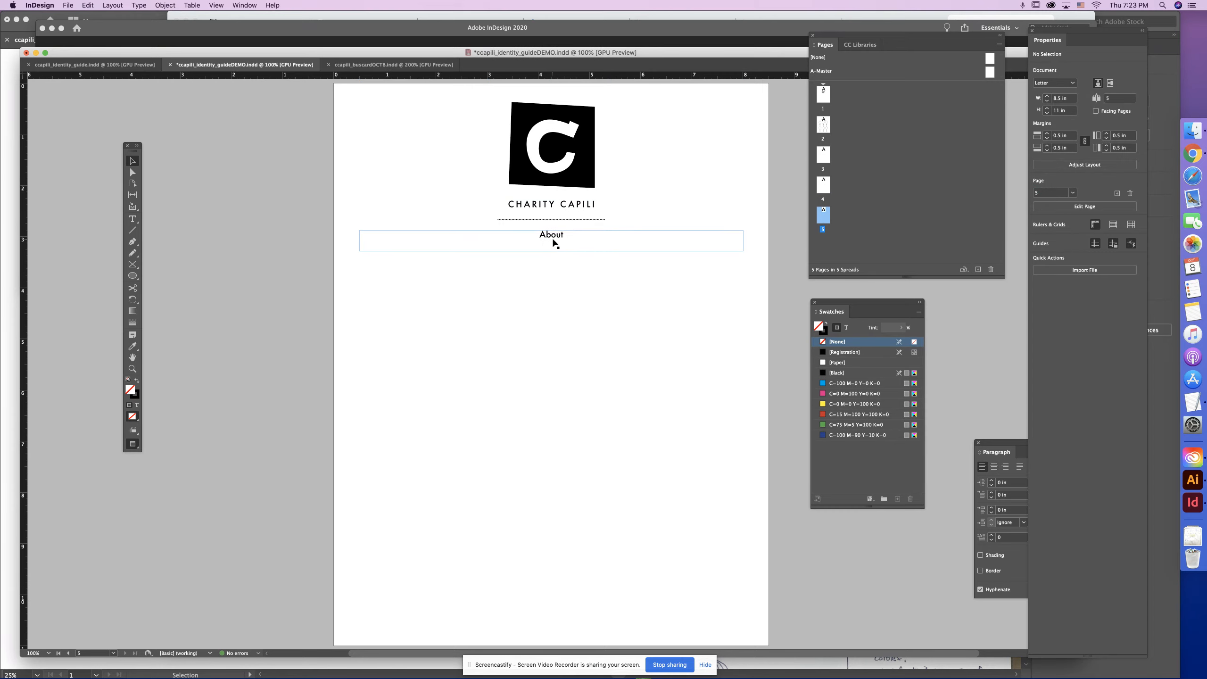
left_click(555, 243)
left_click(133, 219)
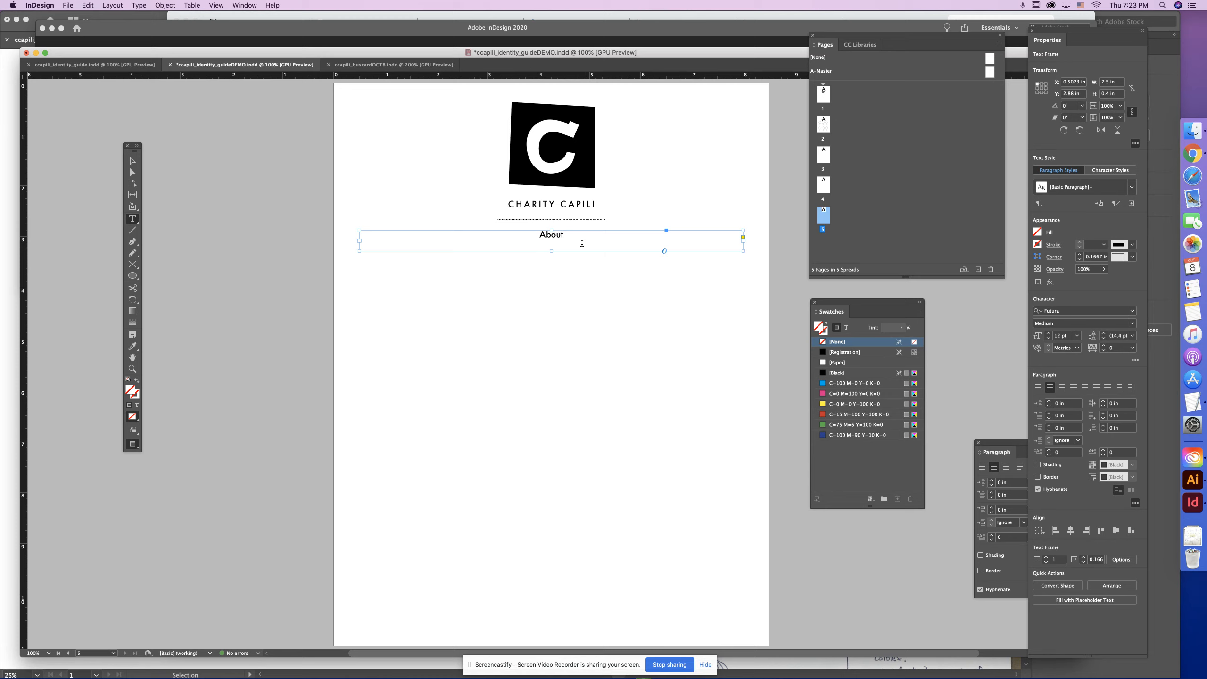
double_click(548, 234)
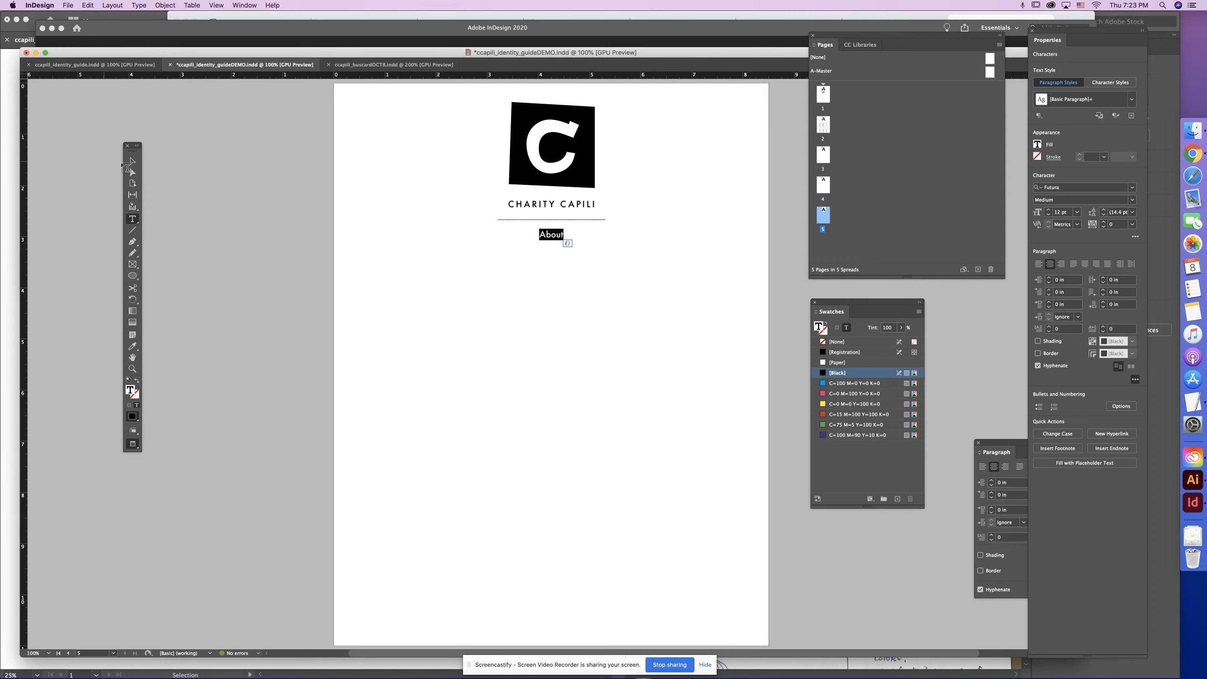
left_click(132, 161)
Move the logo, name, rule and title on page 5 down together to around the middle of the page.
left_click_drag(641, 139, 497, 292)
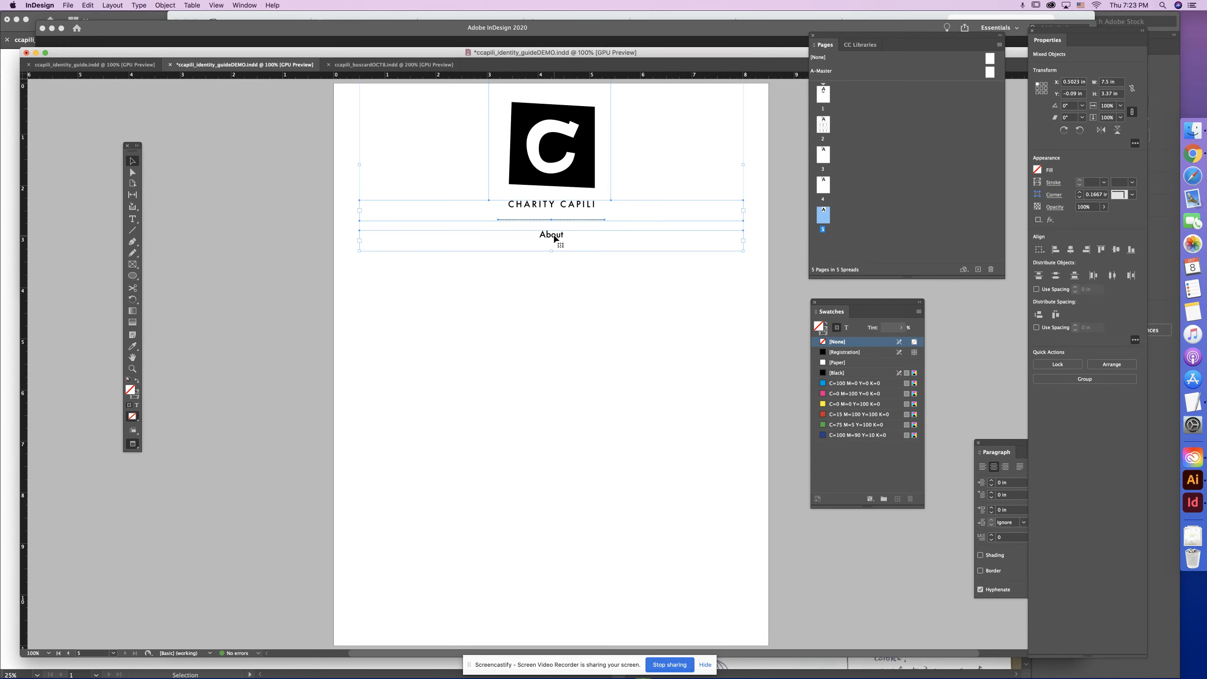
left_click_drag(555, 238, 558, 396)
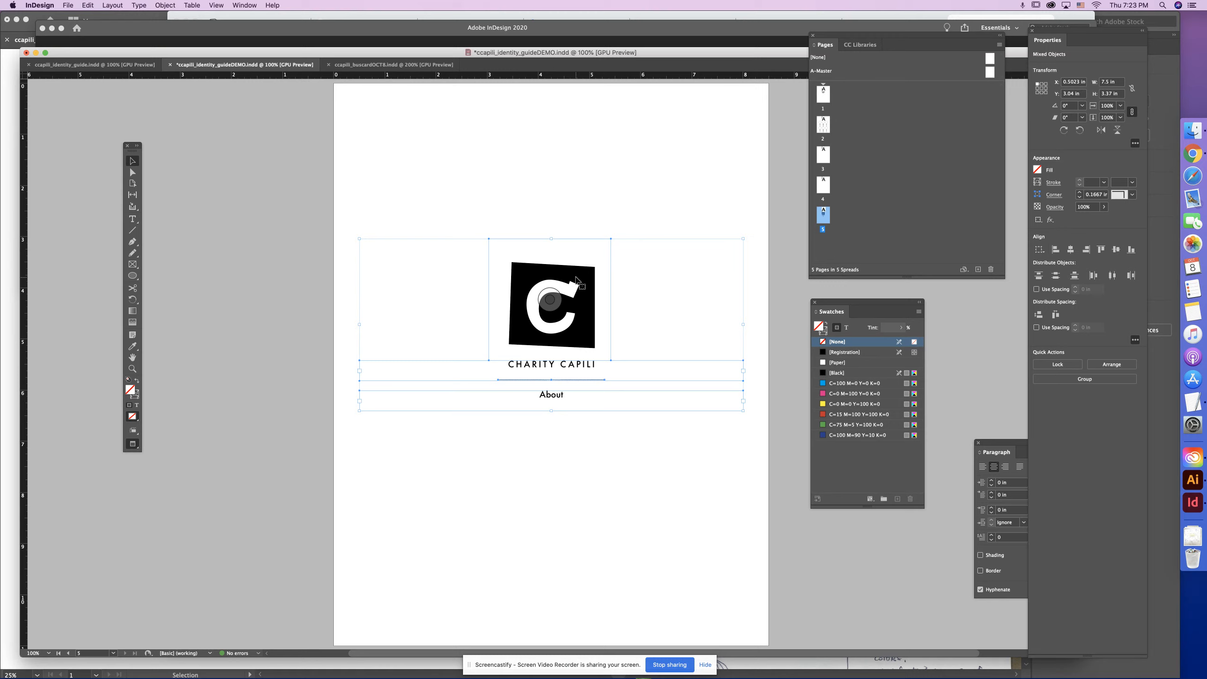
left_click_drag(576, 271, 579, 258)
left_click(580, 161)
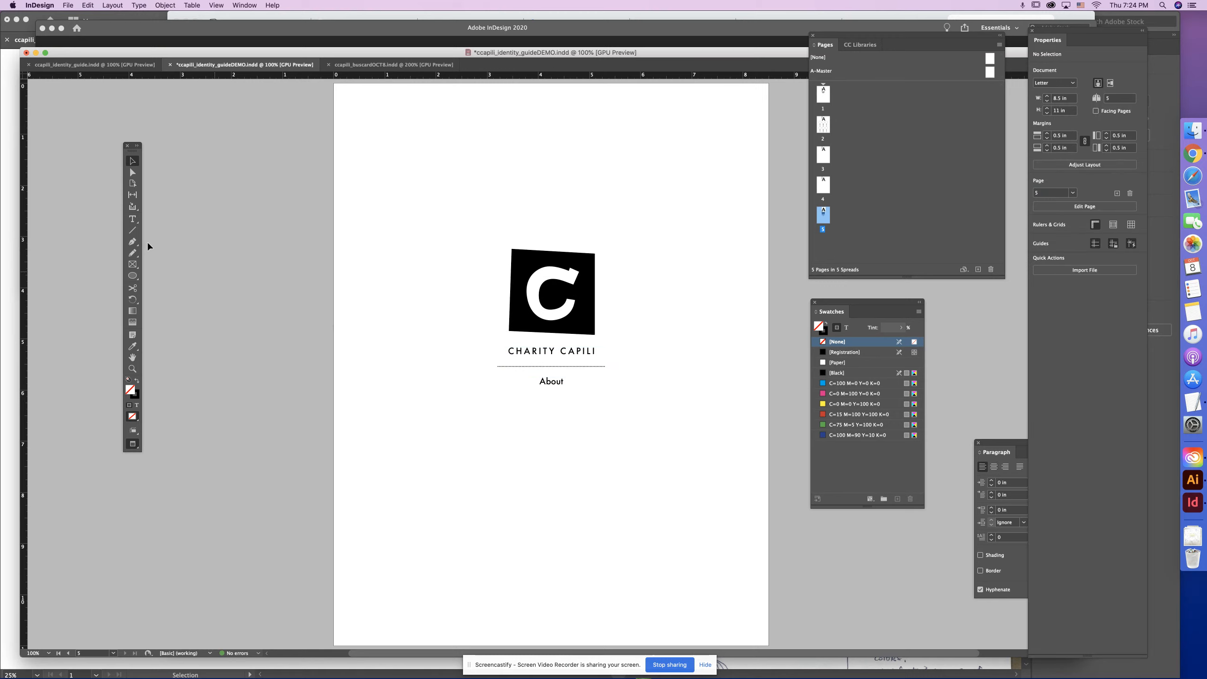
Retitle page 5 as "Logo" in the text below the rule.
left_click(133, 219)
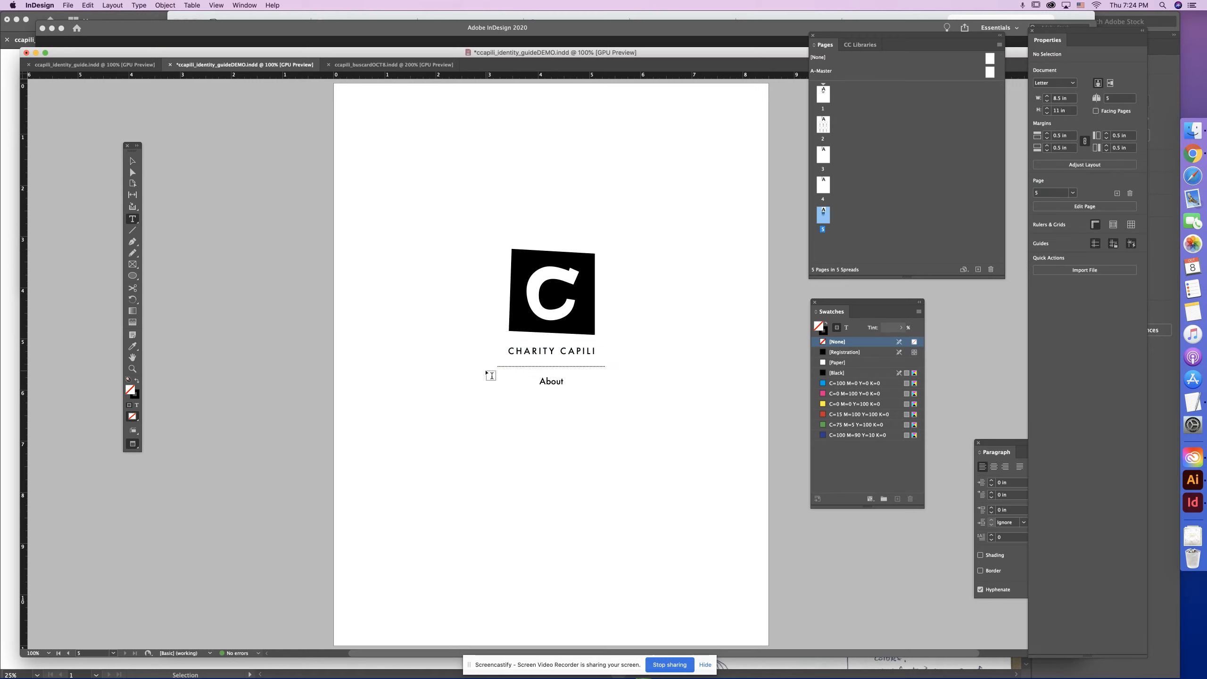
double_click(551, 382)
type("Logo")
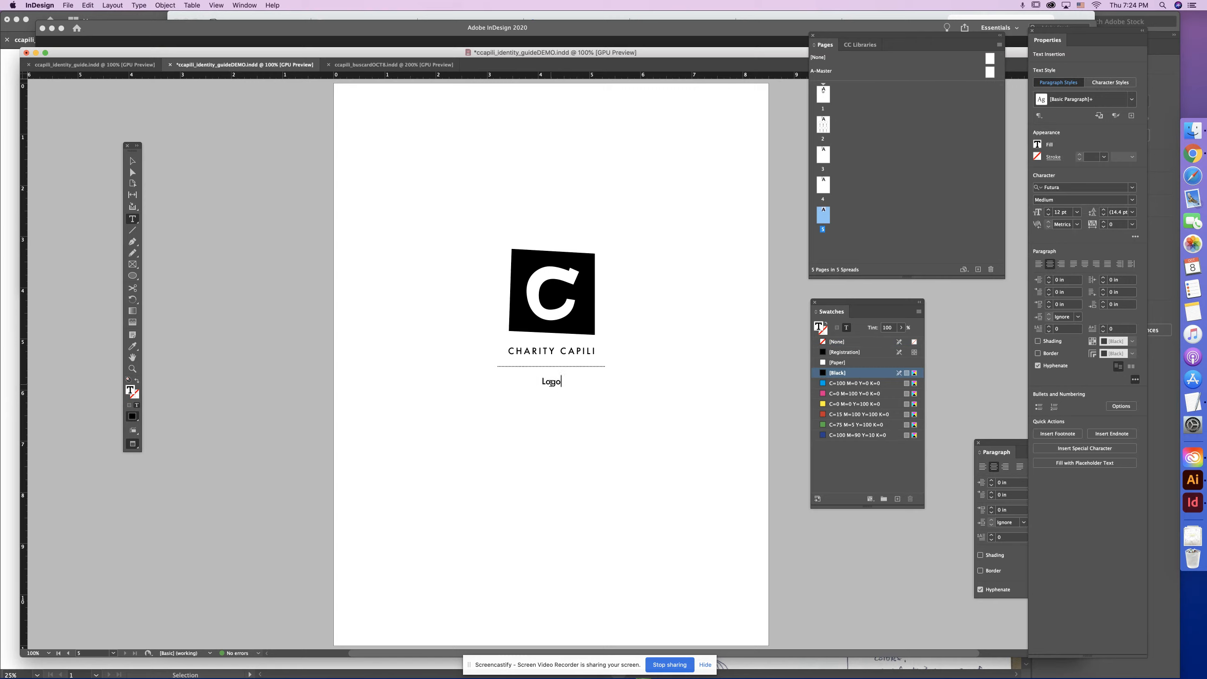
key("super+z")
key("BackSpace")
type("Logo")
Duplicate the "Logo" page as page 6 and retitle the copy "Business Card".
left_click_drag(822, 215, 977, 268)
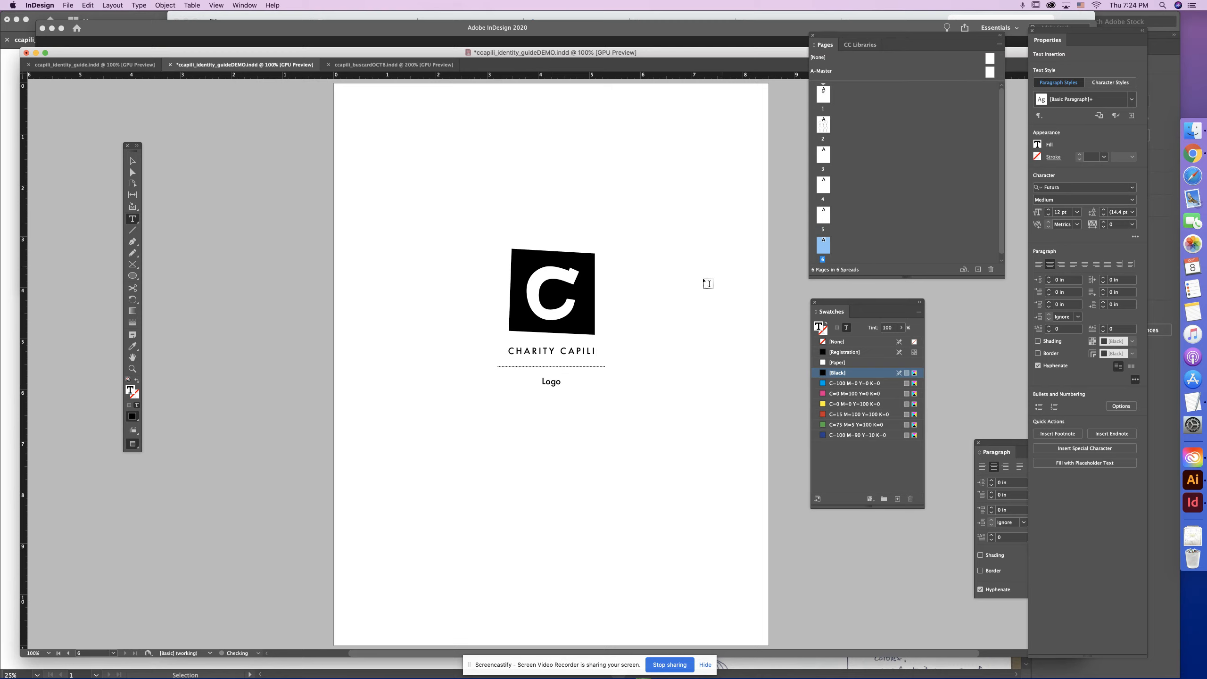
double_click(553, 381)
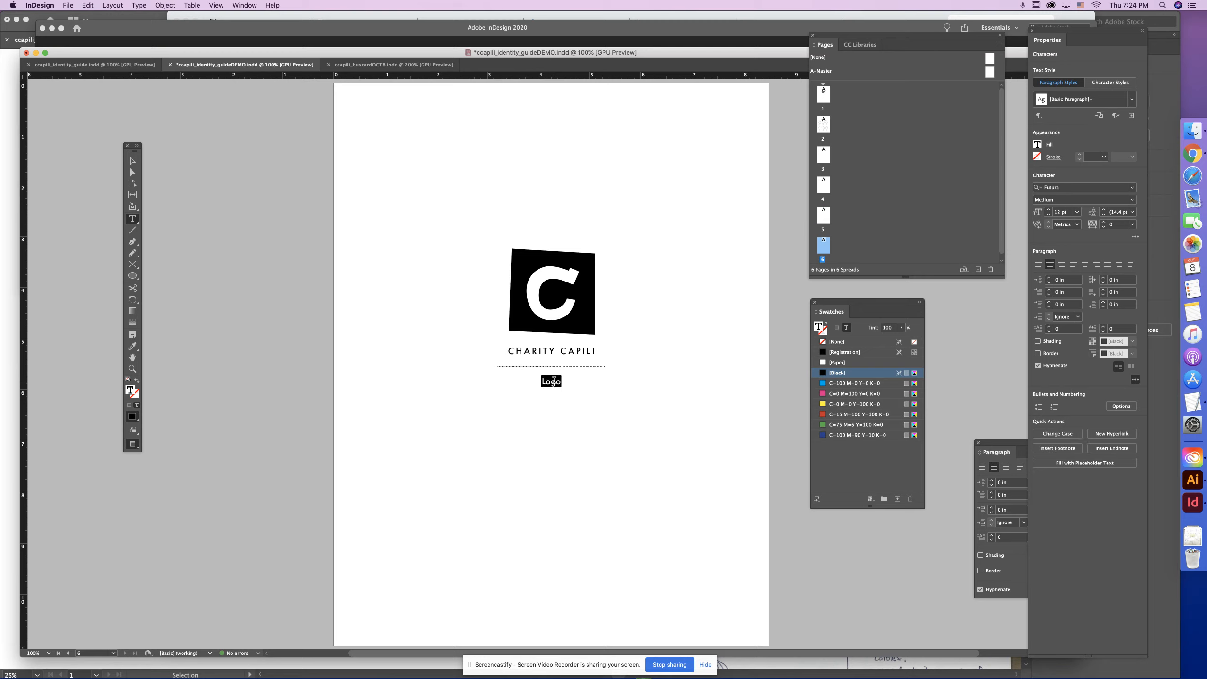
type("Bu")
key("BackSpace")
type("siness Card")
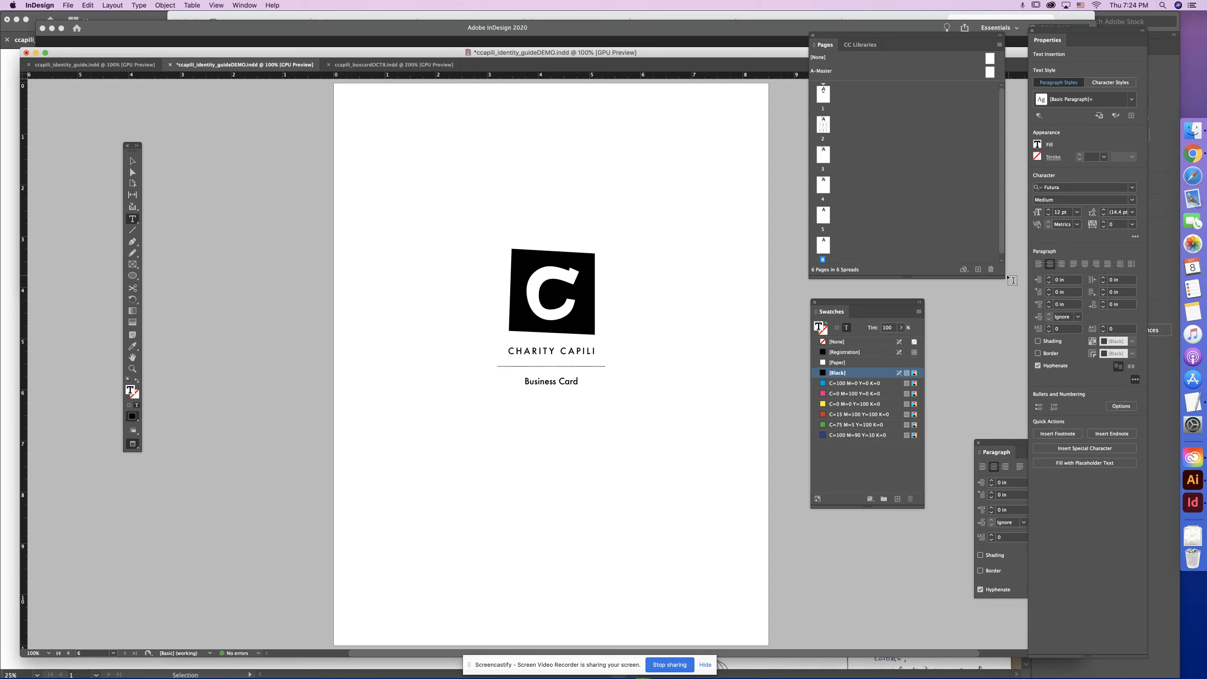
Duplicate the "Business Card" page as page 7, retitle the copy "Stationery", and save the document.
left_click_drag(1003, 276, 989, 337)
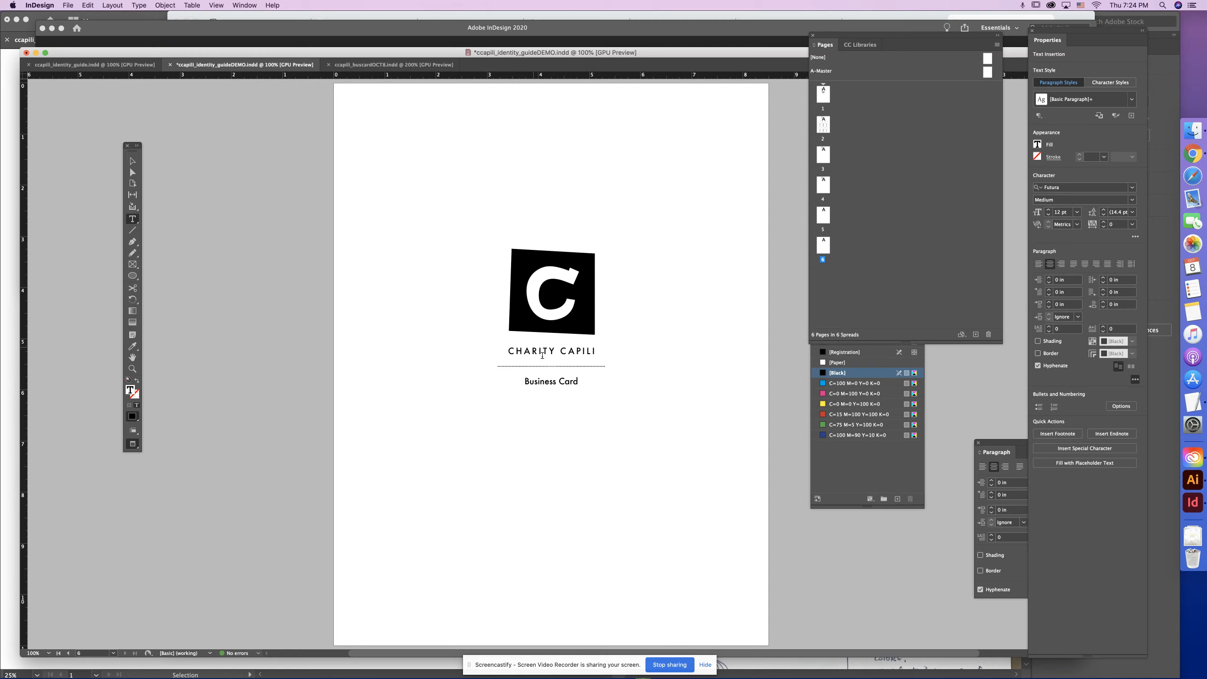
double_click(824, 217)
double_click(824, 245)
left_click(976, 335)
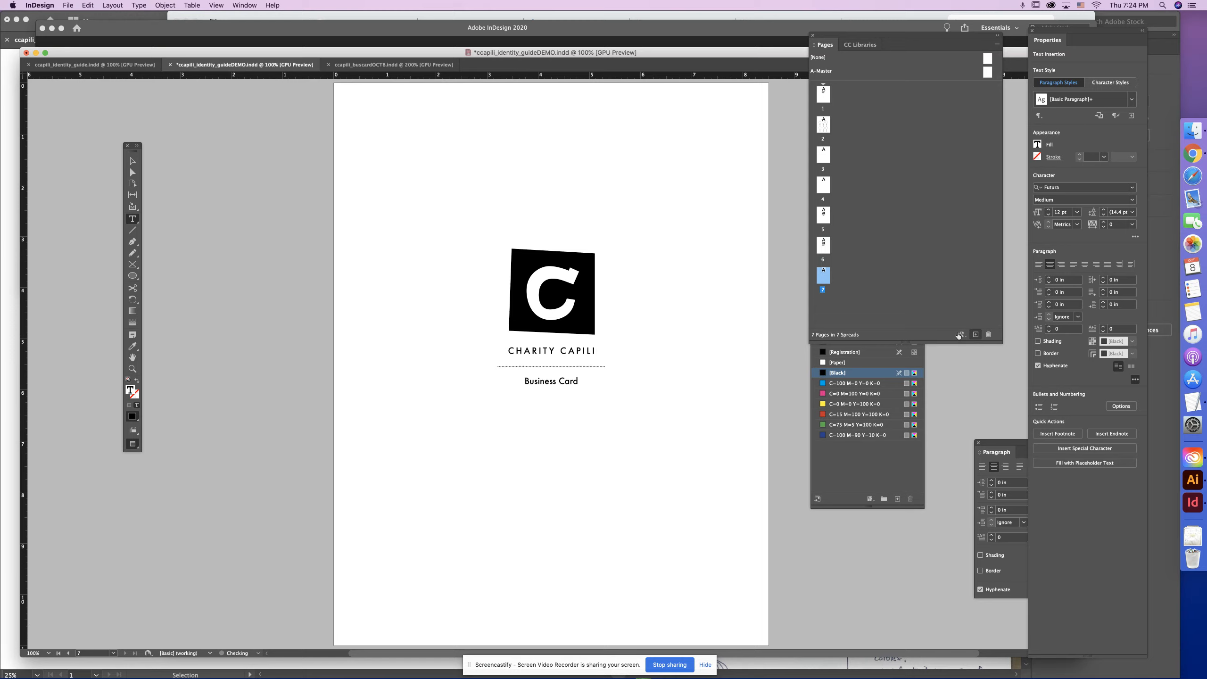
triple_click(565, 382)
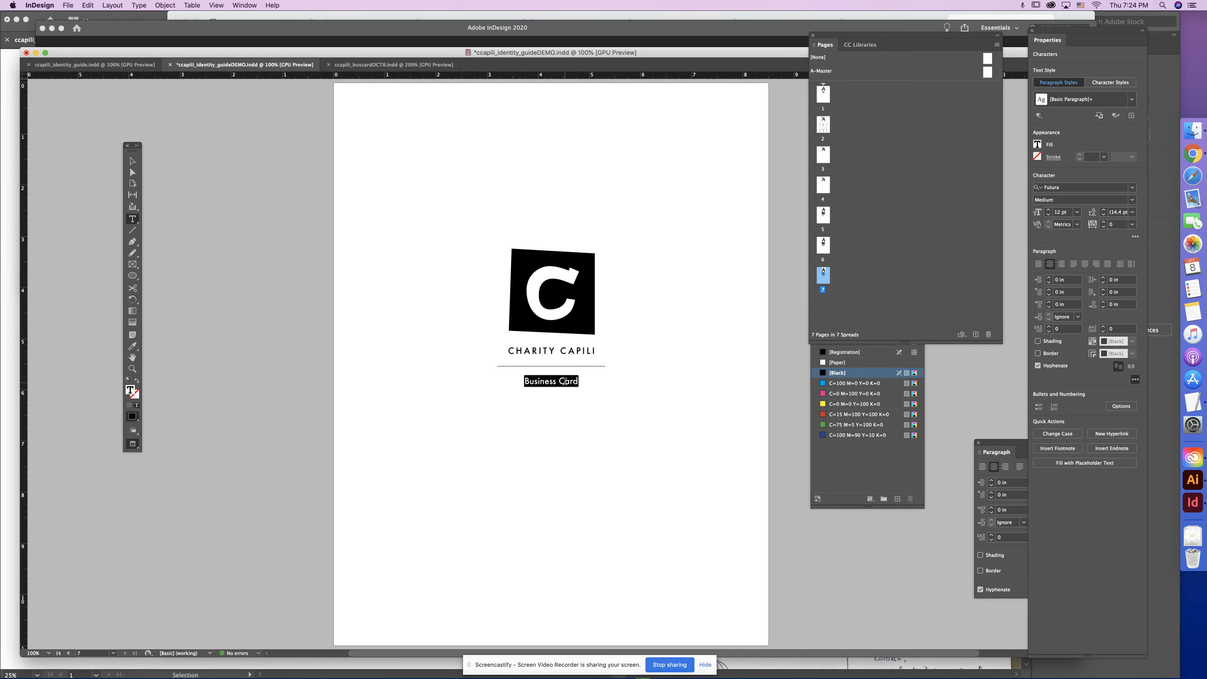
type("Sta")
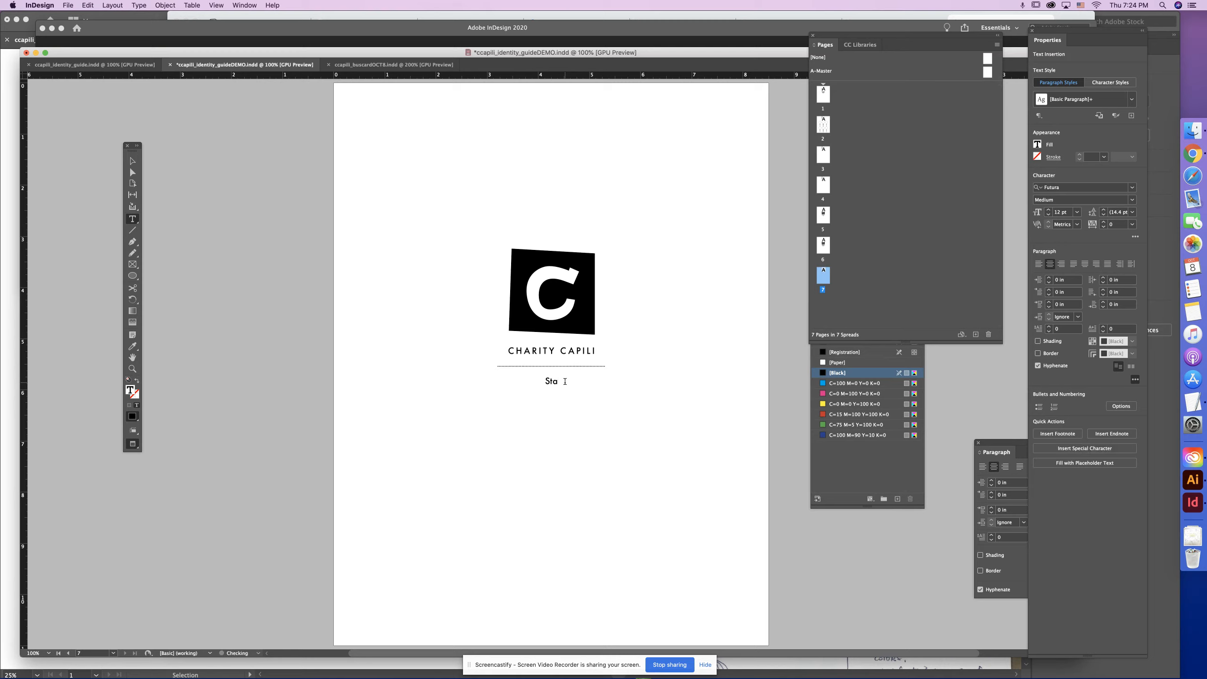
type("tionery")
left_click(132, 162)
left_click(572, 175)
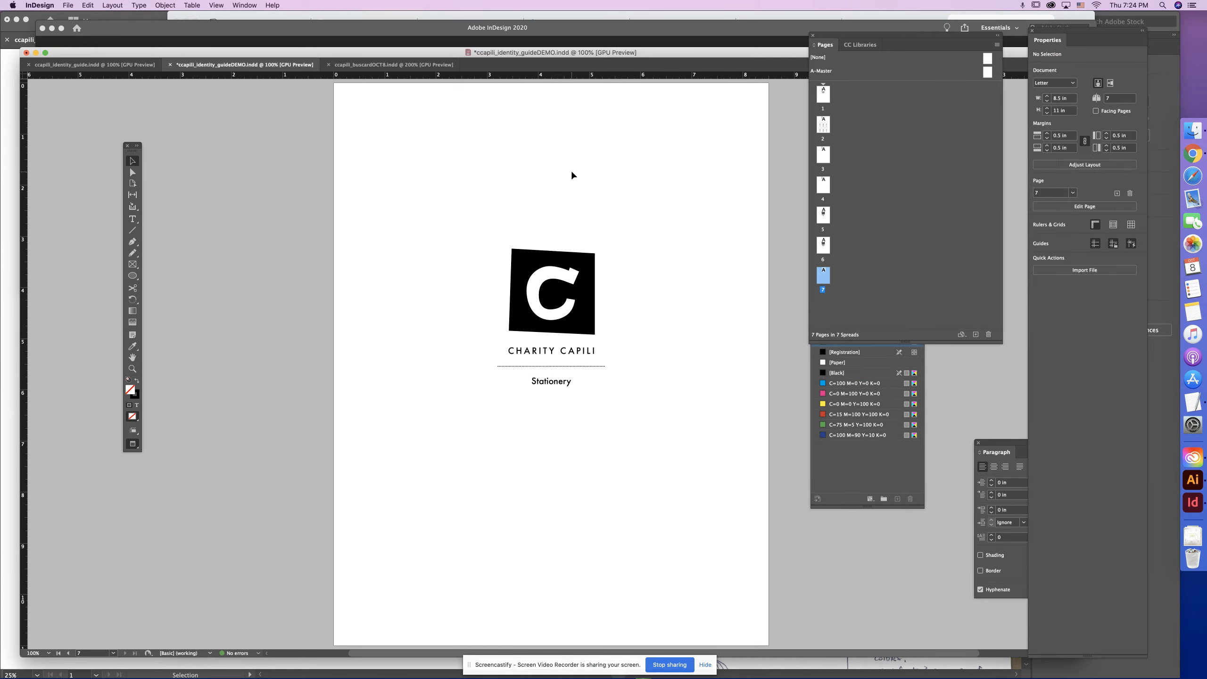
key("cmd+s")
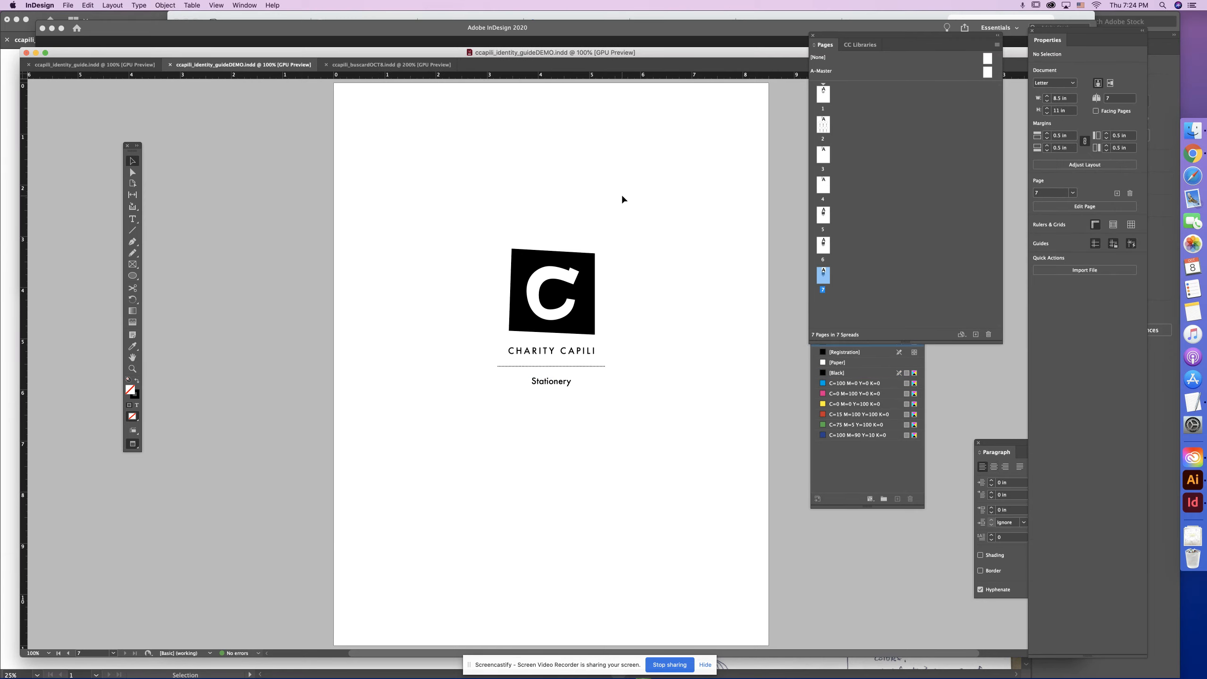
Change the title on page 7 to "Letterhead" and deselect the text frame.
key("super+minus")
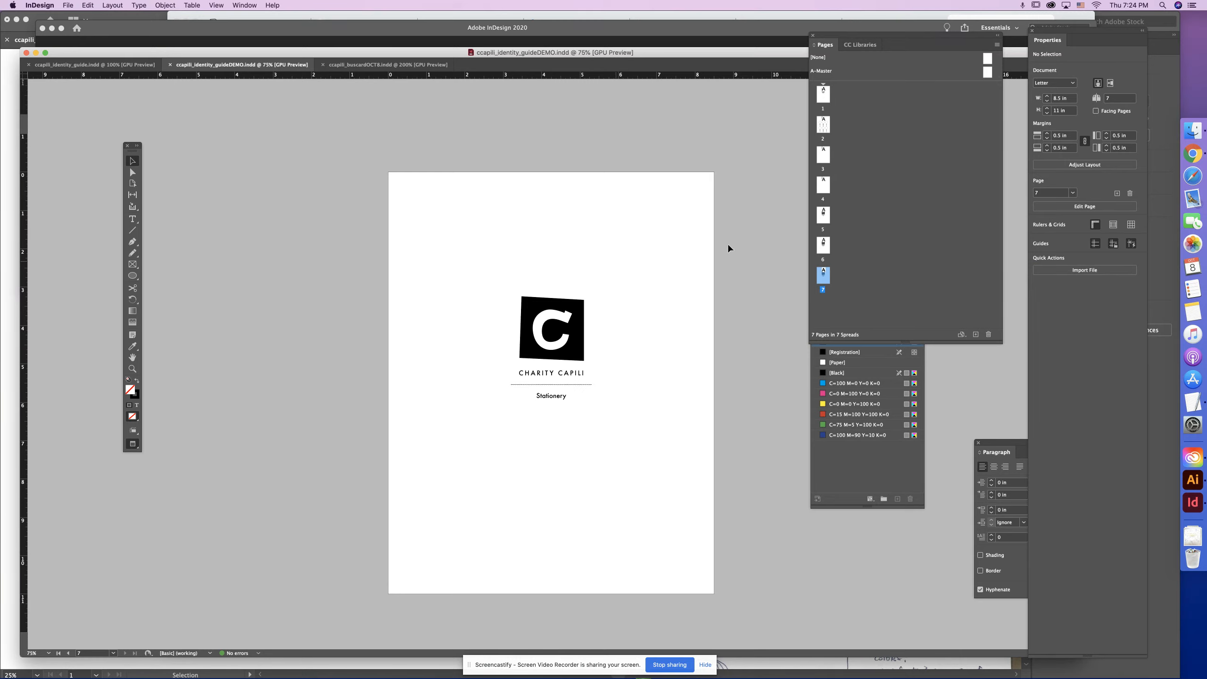
left_click(841, 94)
left_click(132, 219)
double_click(551, 395)
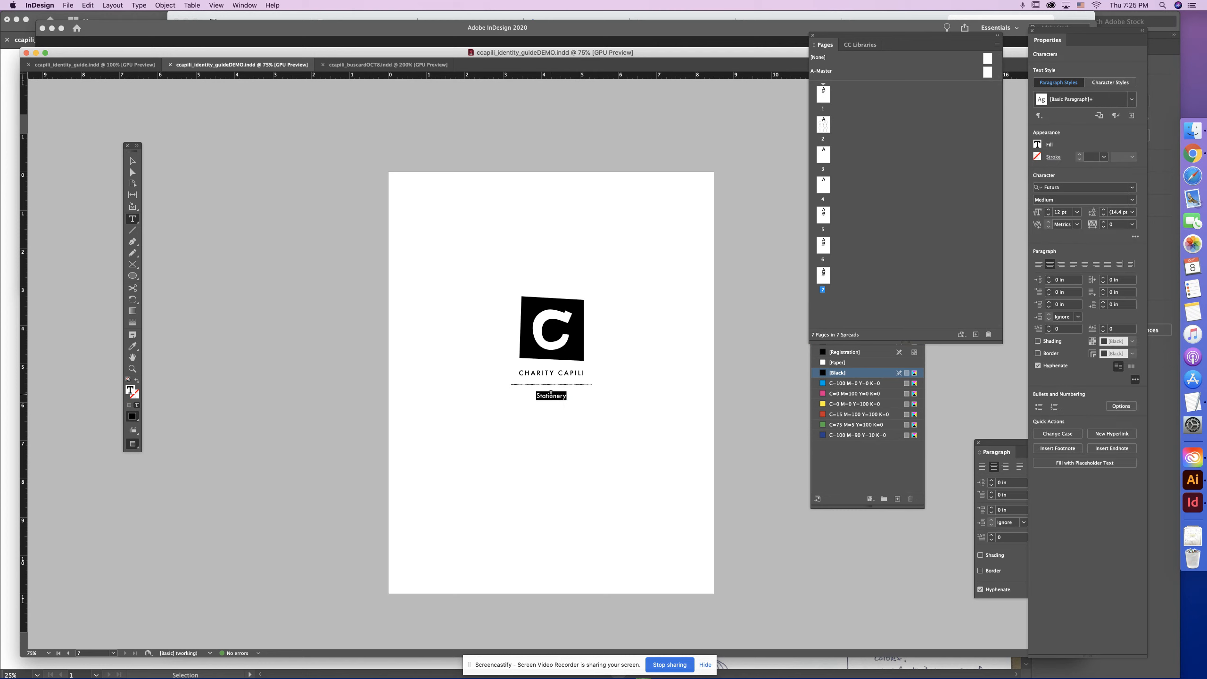
key("BackSpace")
type("Letterhead")
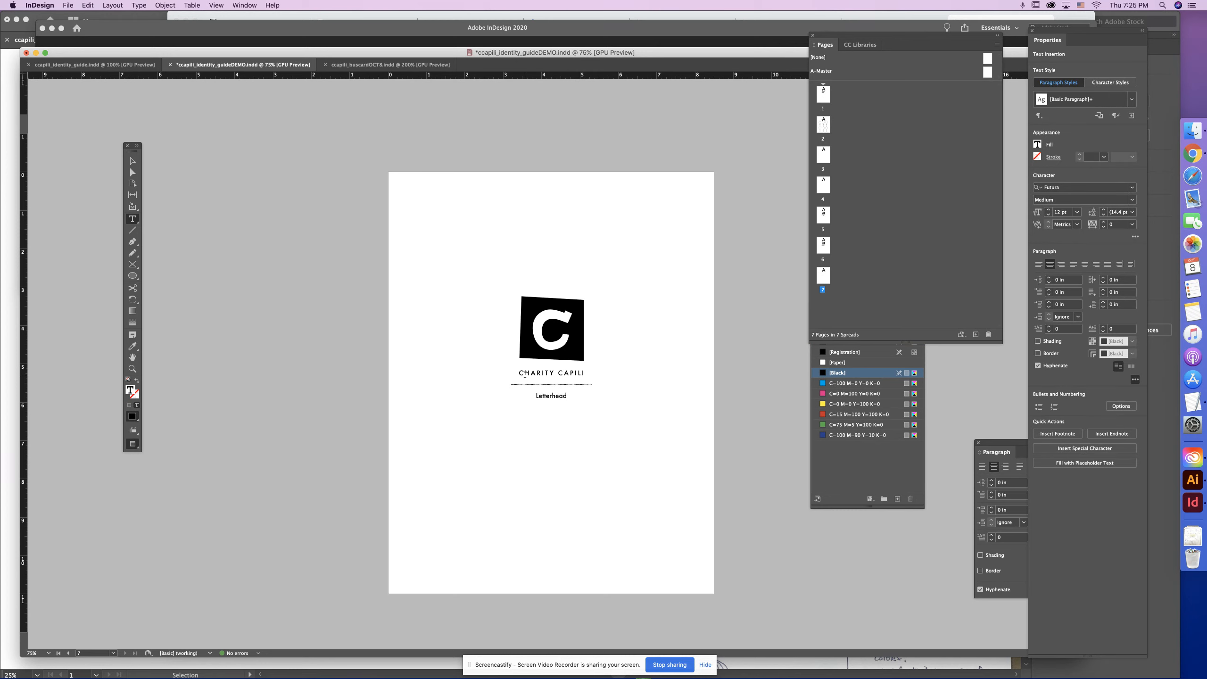
left_click(133, 161)
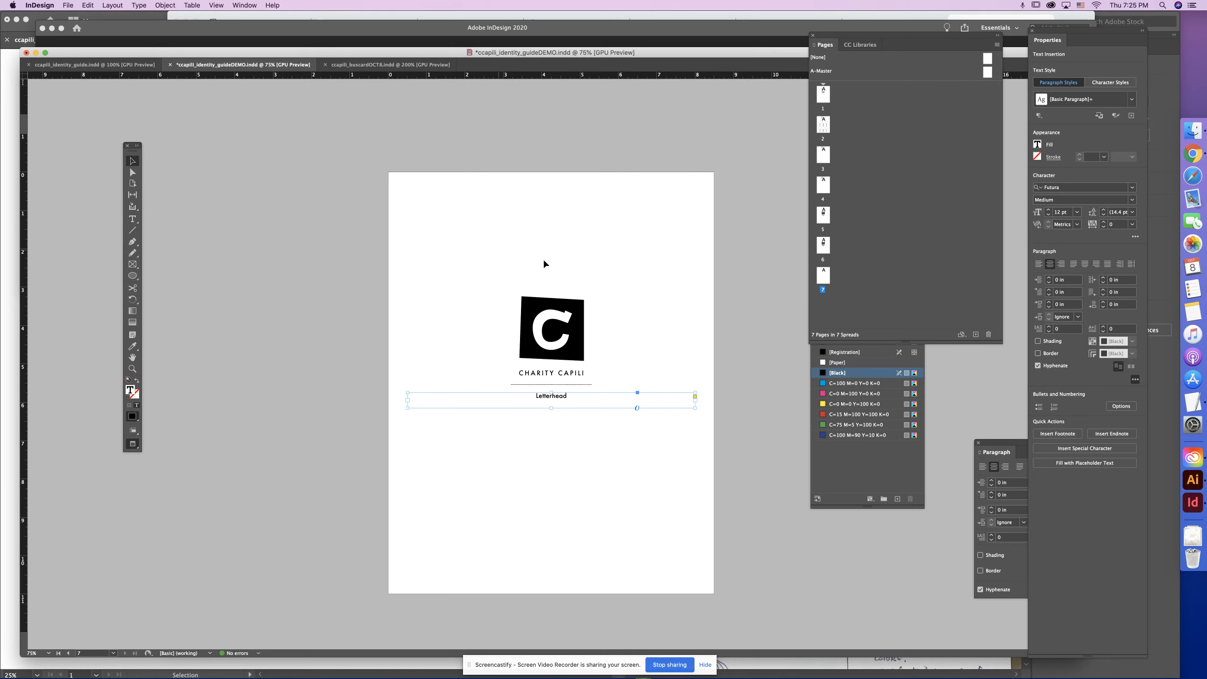
left_click(549, 262)
left_click(552, 404)
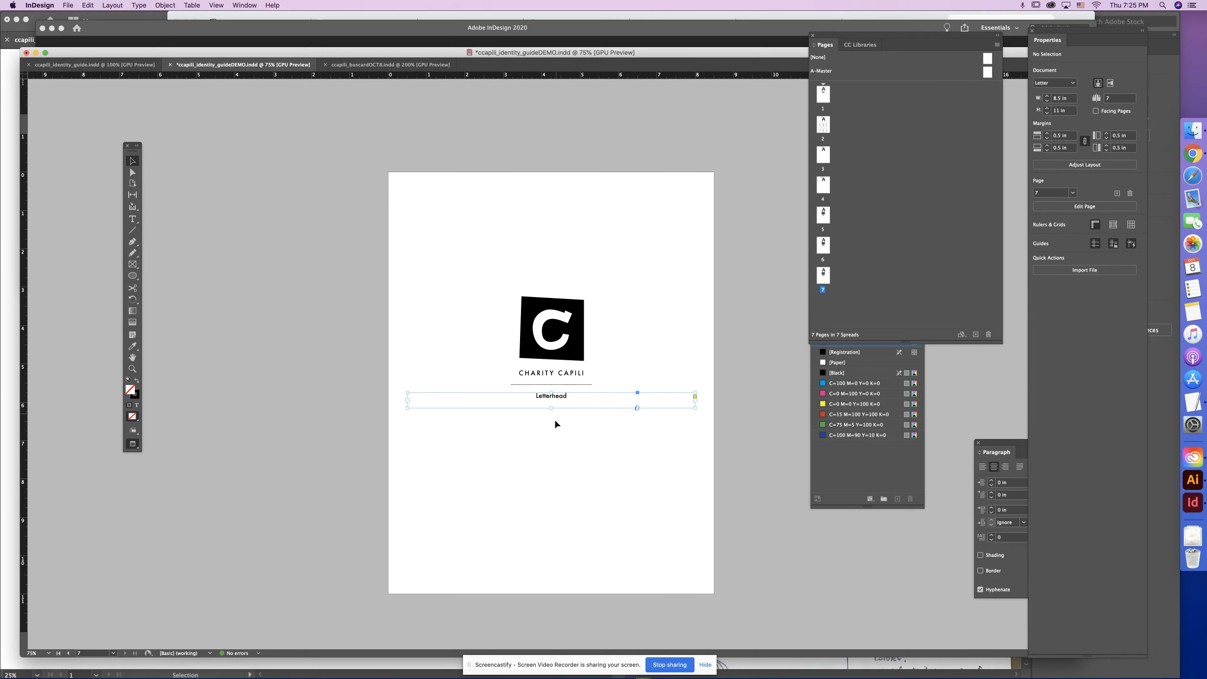
left_click(606, 434)
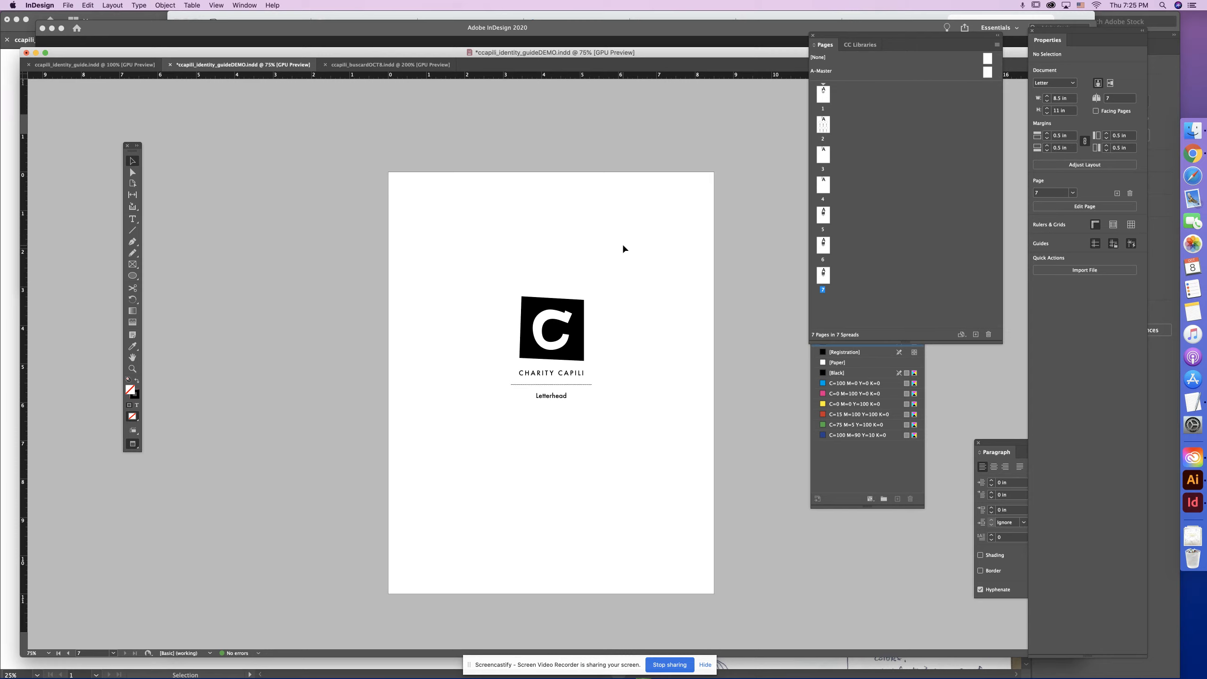
Review the page layouts from the "Letterhead" page back to the "Identity Guide" cover.
key("super+minus")
key("super+minus")
scroll(638, 234, "up", 2)
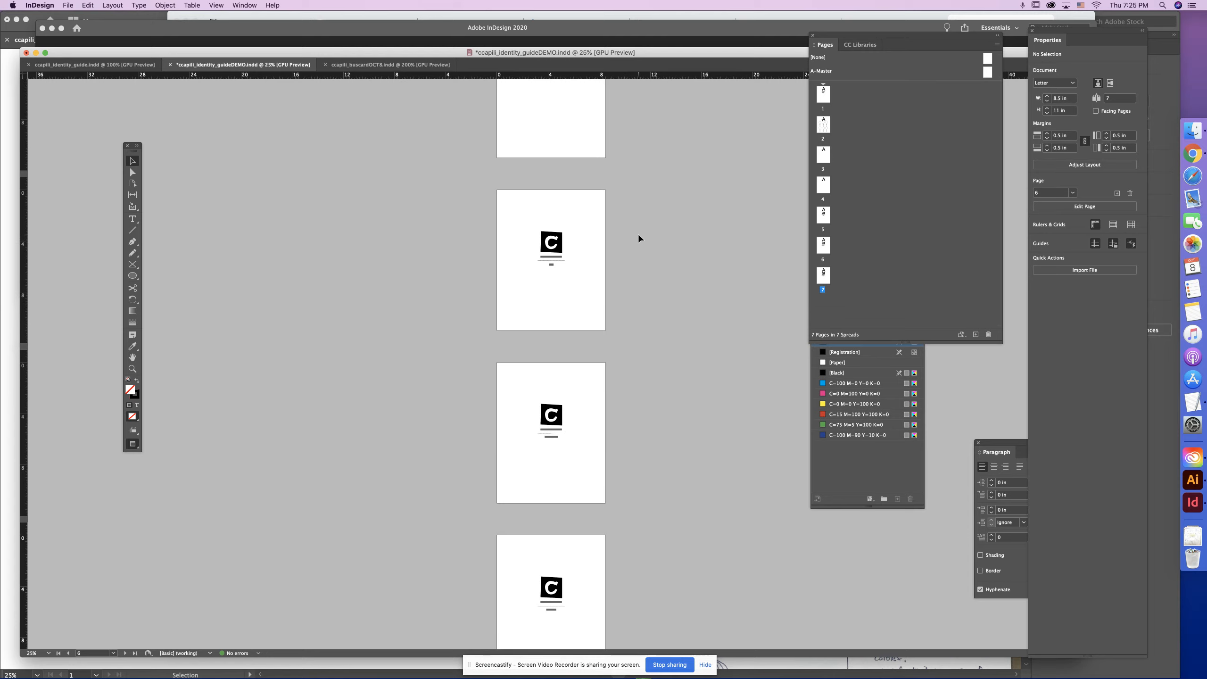
scroll(638, 236, "up", 10)
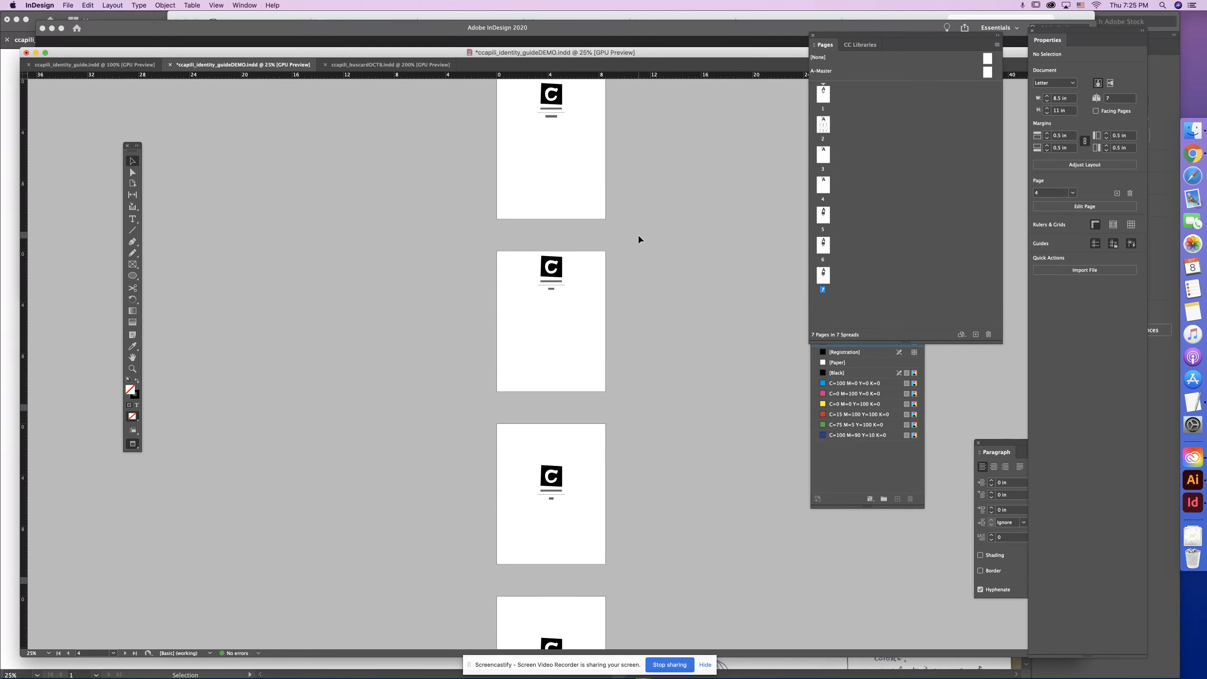
scroll(638, 238, "up", 8)
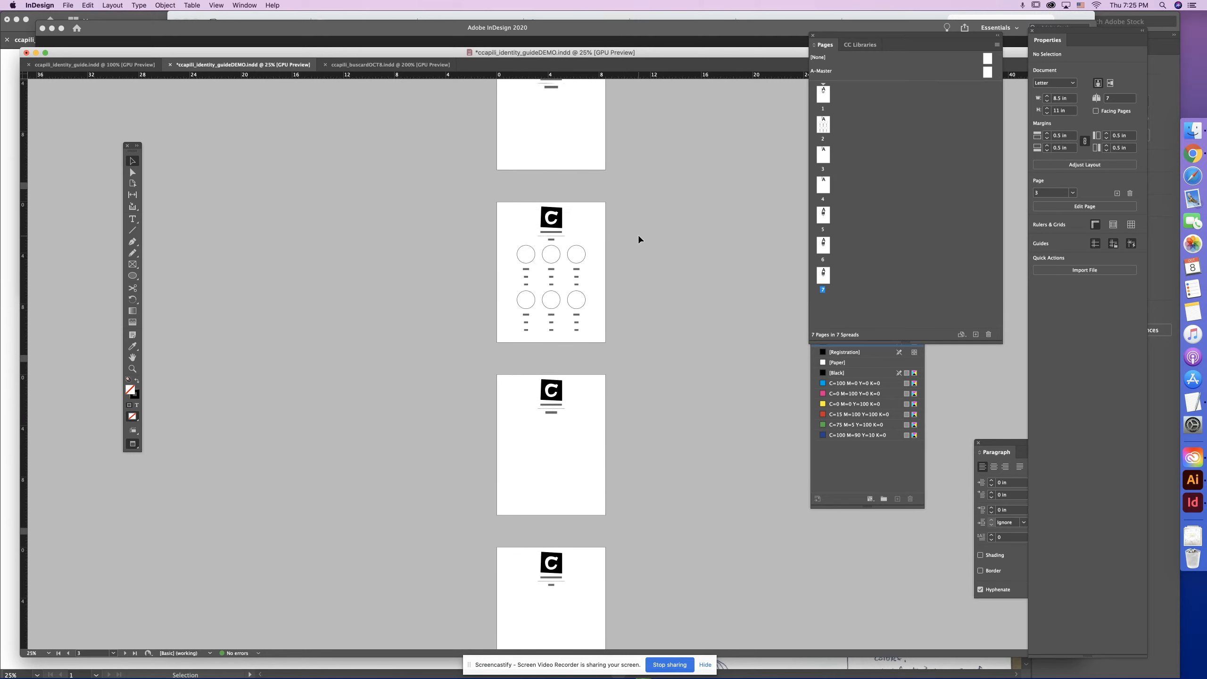
key("super+equal")
scroll(650, 232, "up", 10)
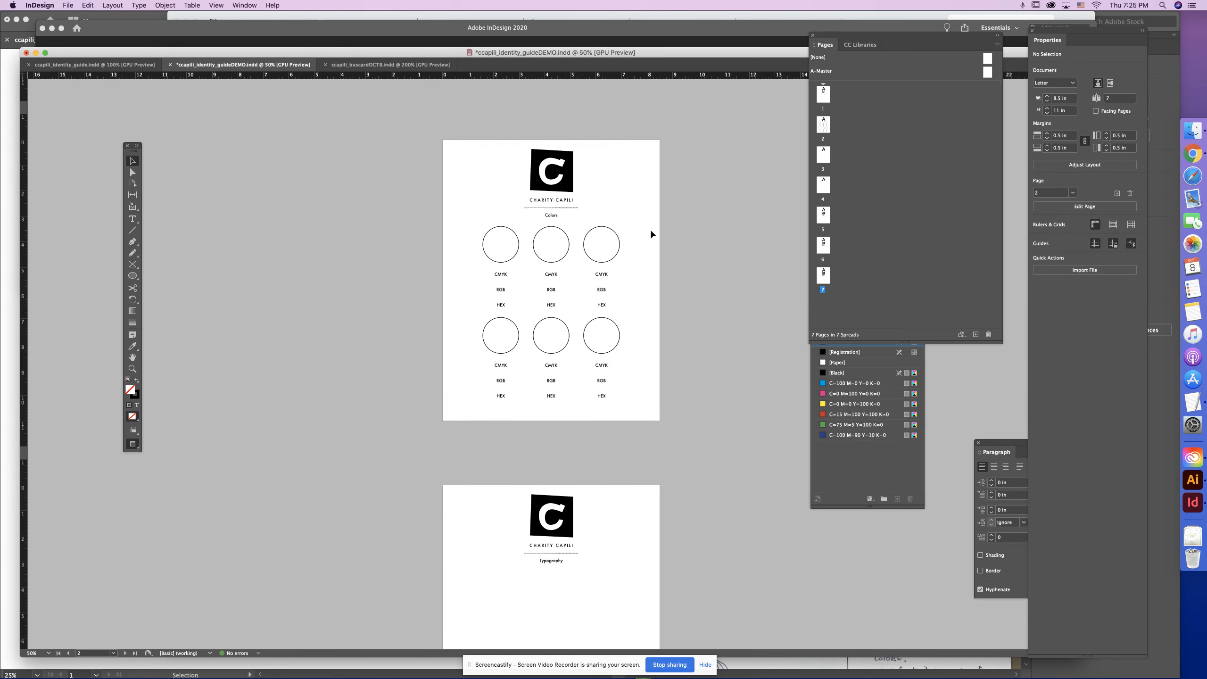
scroll(650, 233, "up", 4)
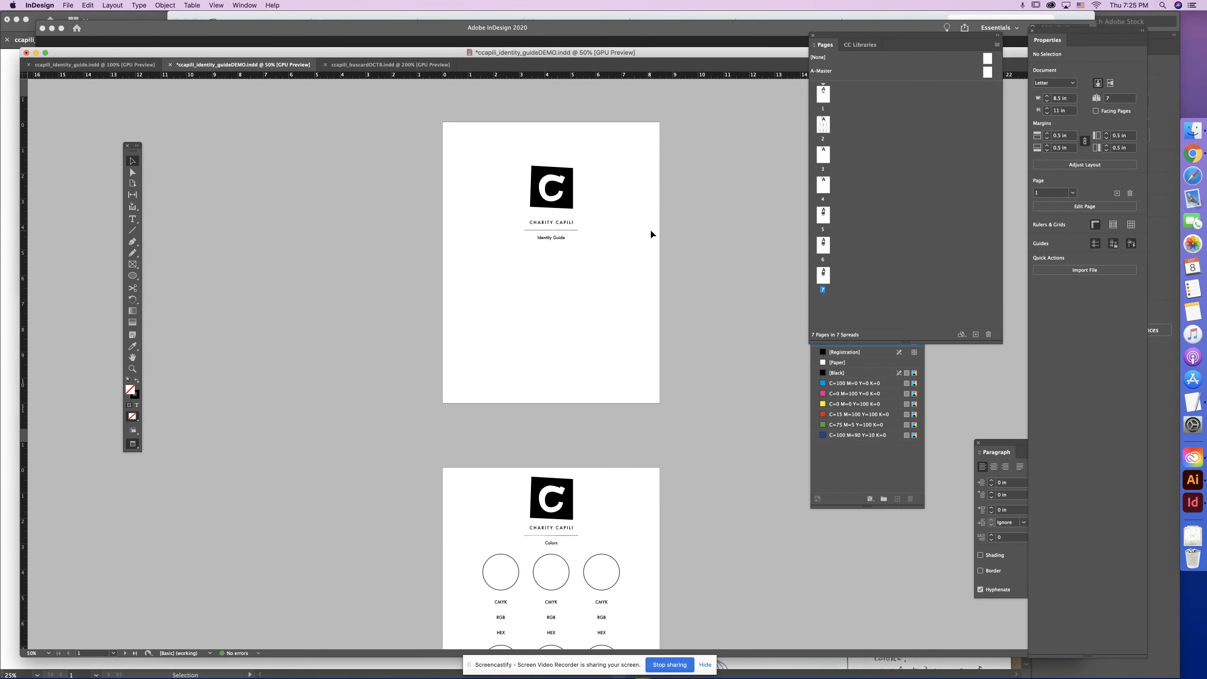
left_click(572, 152)
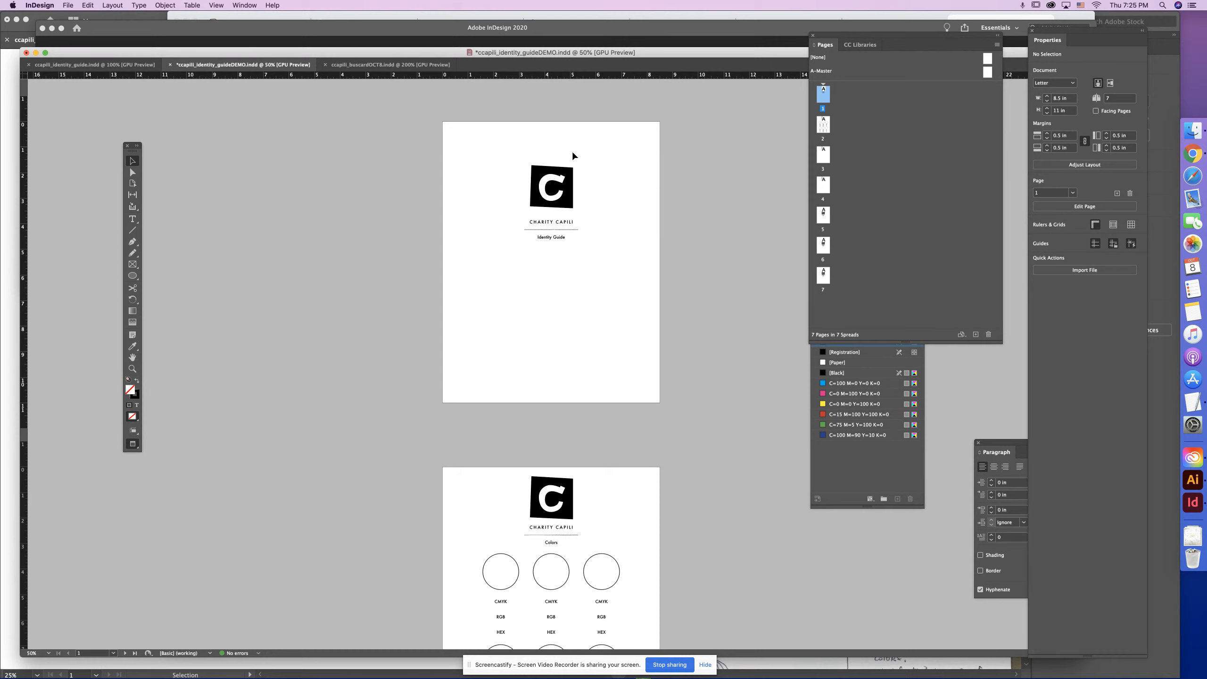